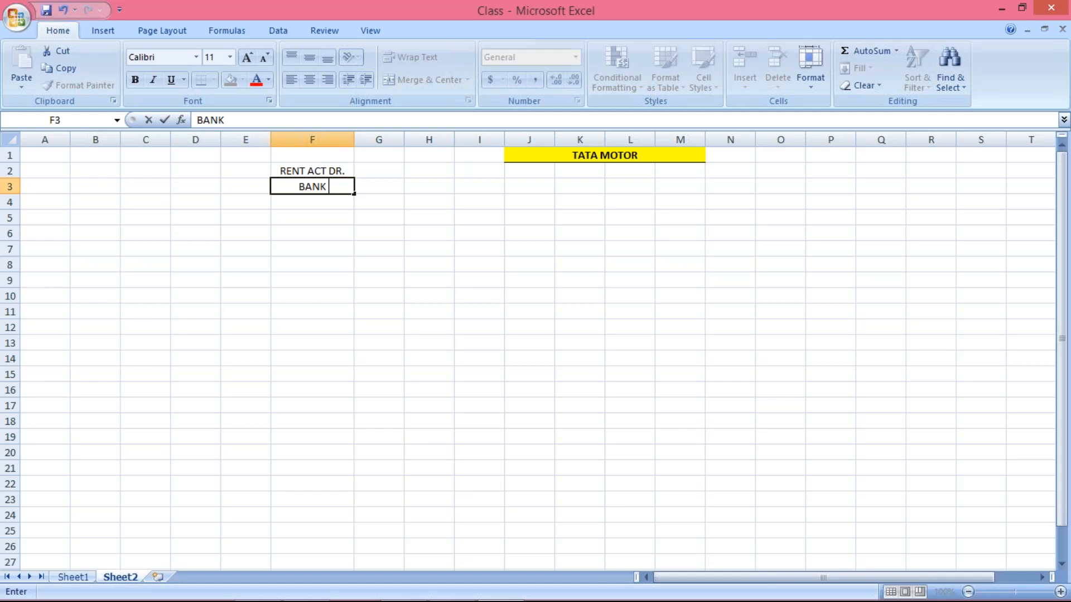
Fix the F3 label to 'BANK ACT CR.' and enter 500 in both G3 and G2
key(BackSpace)
text(ACT CR.)
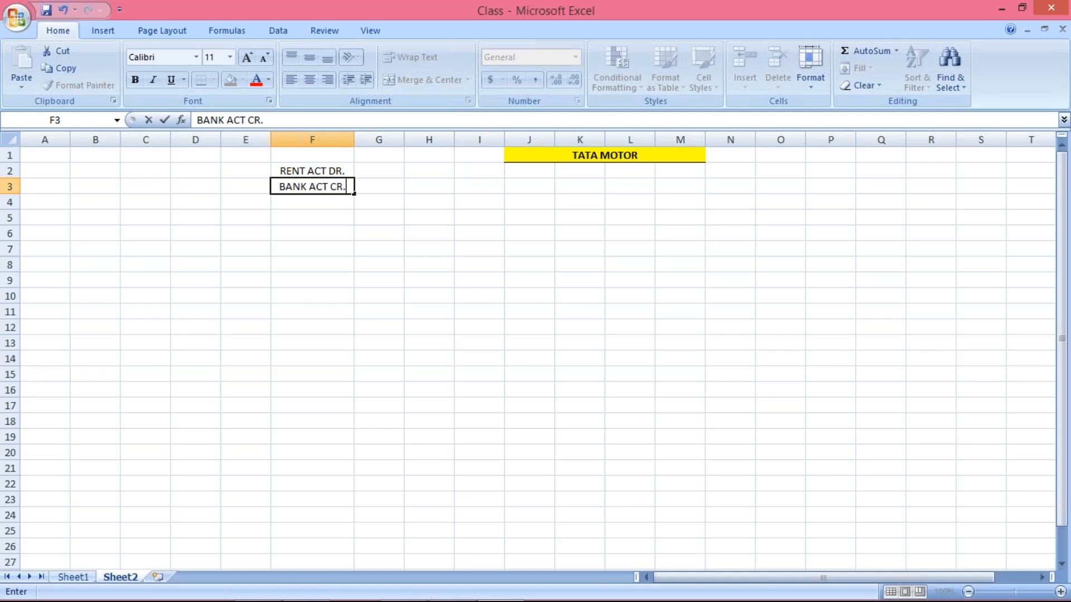
key(Tab)
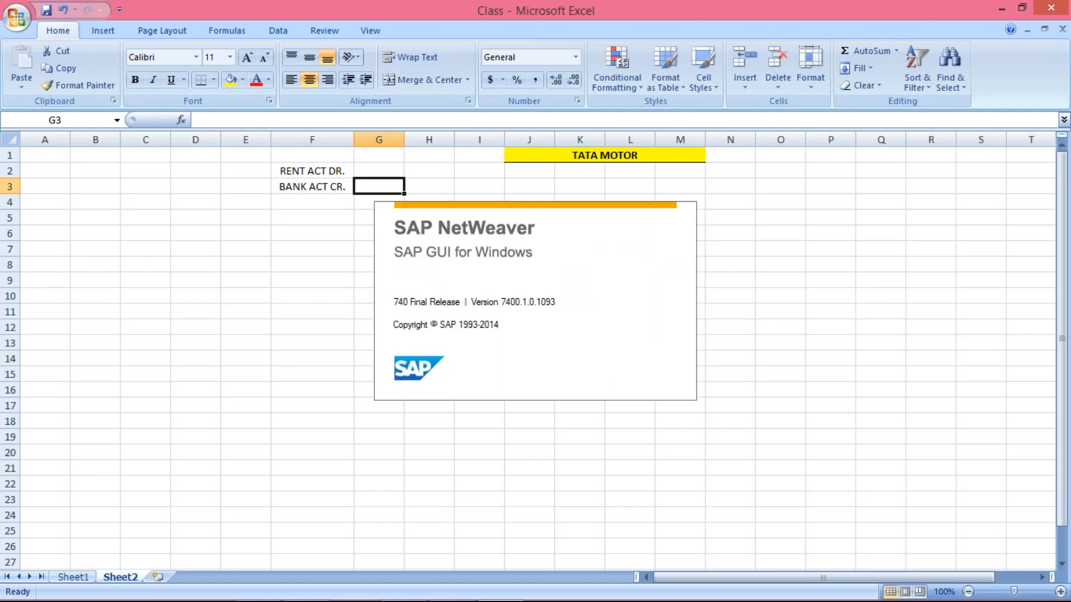
text(500)
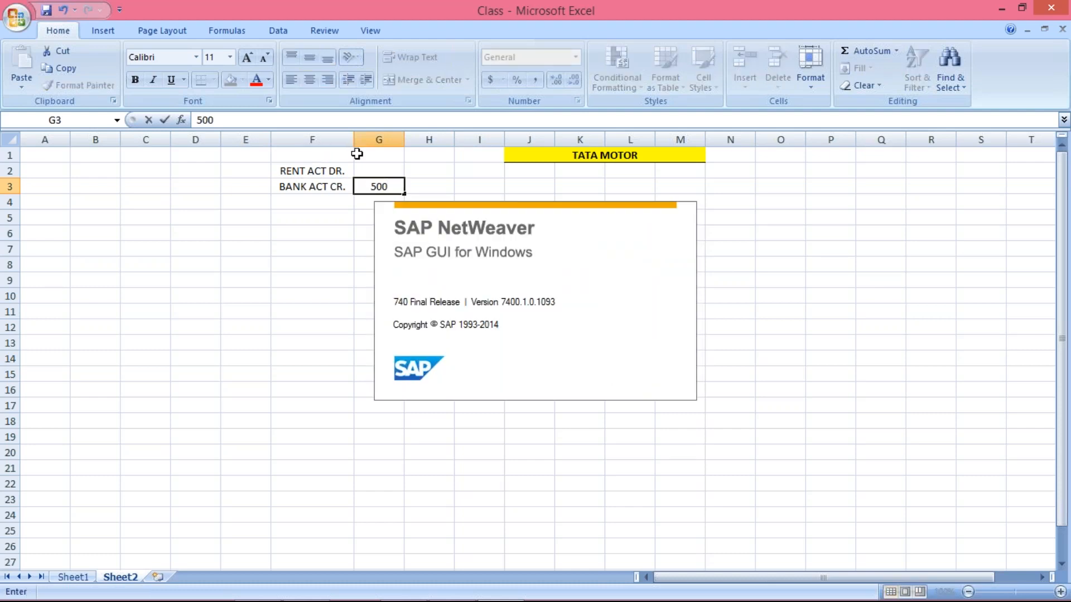
click(364, 166)
text(500)
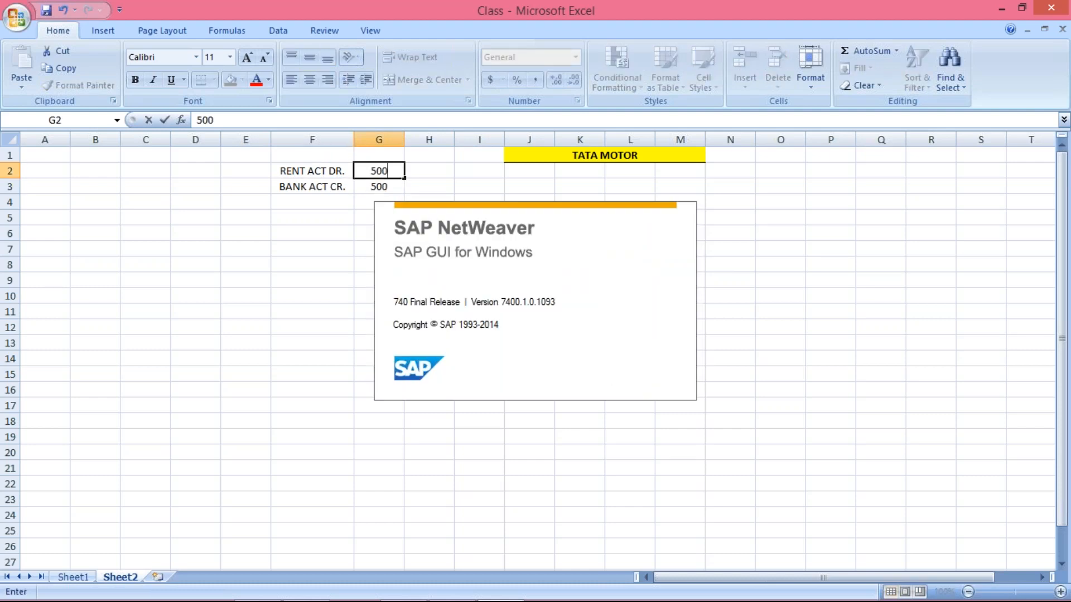
key(Return)
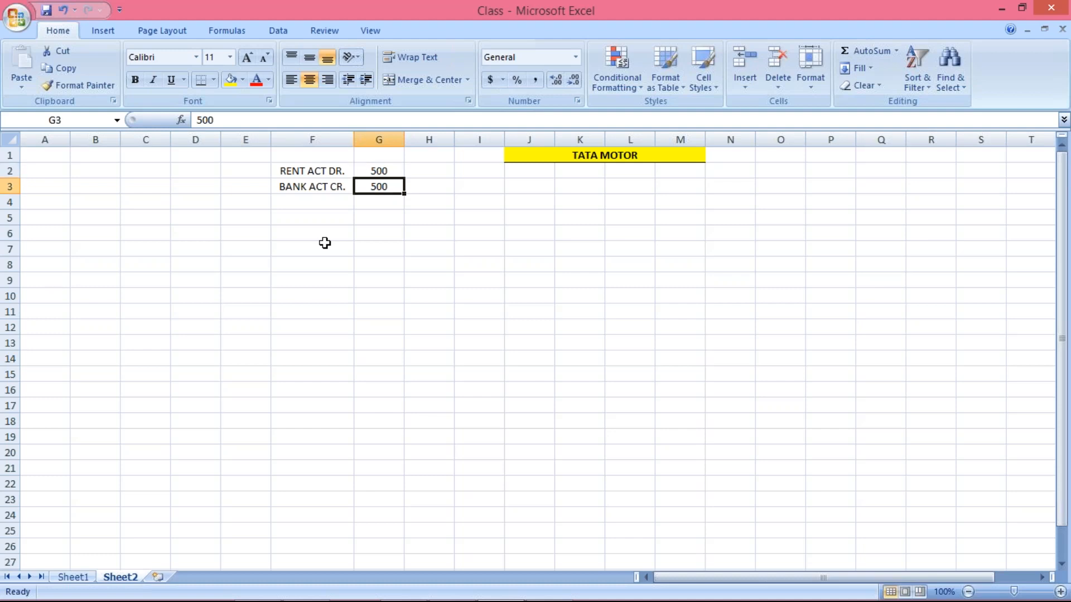
Enter document number 1001 in cell E3 next to the BANK ACT CR. line
drag(304, 174, 361, 186)
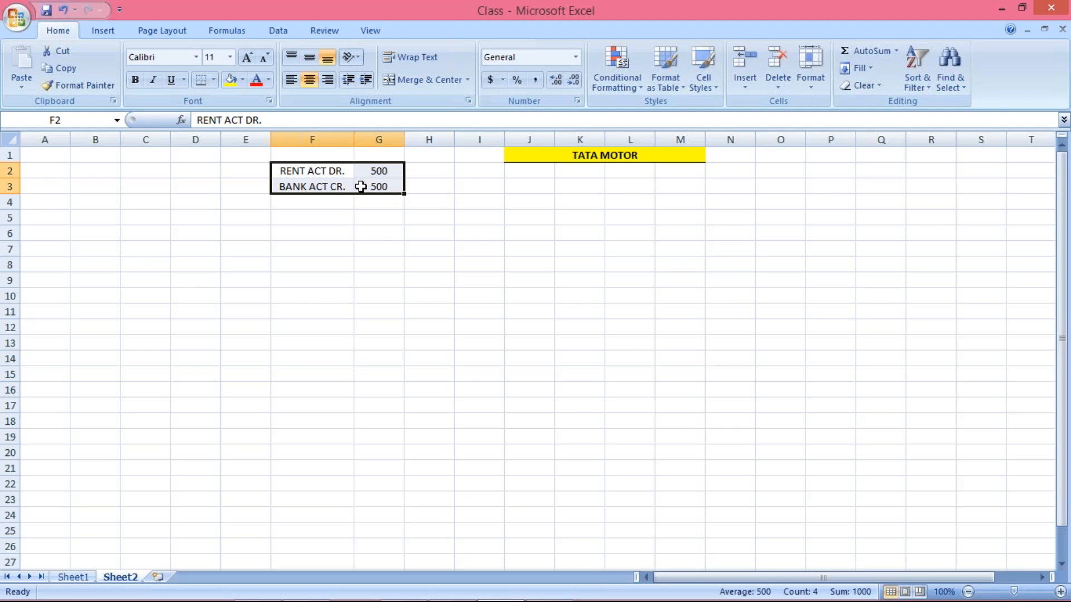
click(305, 219)
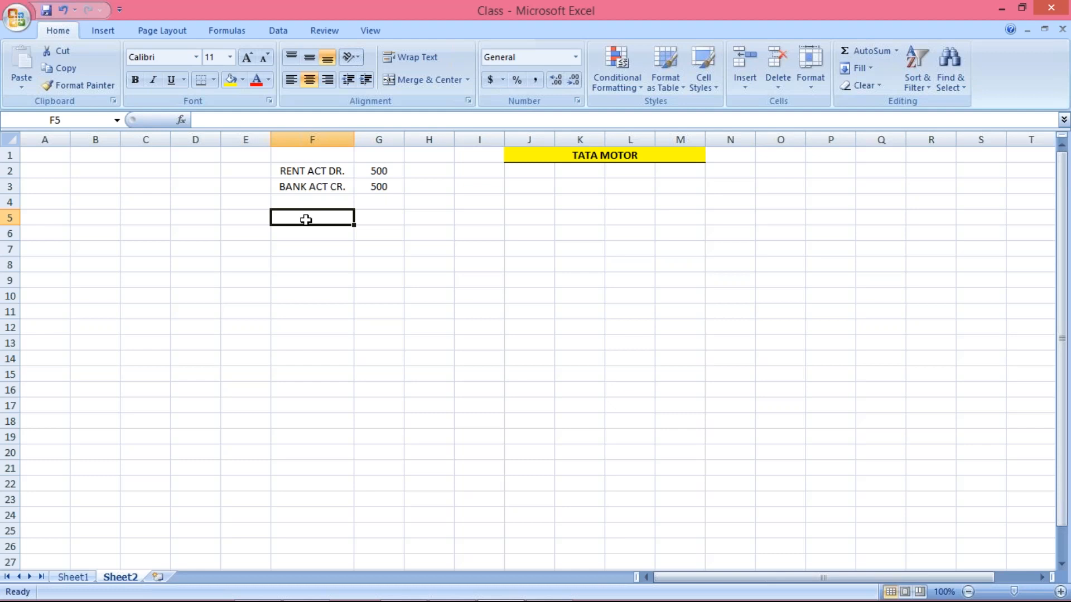
drag(279, 171, 359, 185)
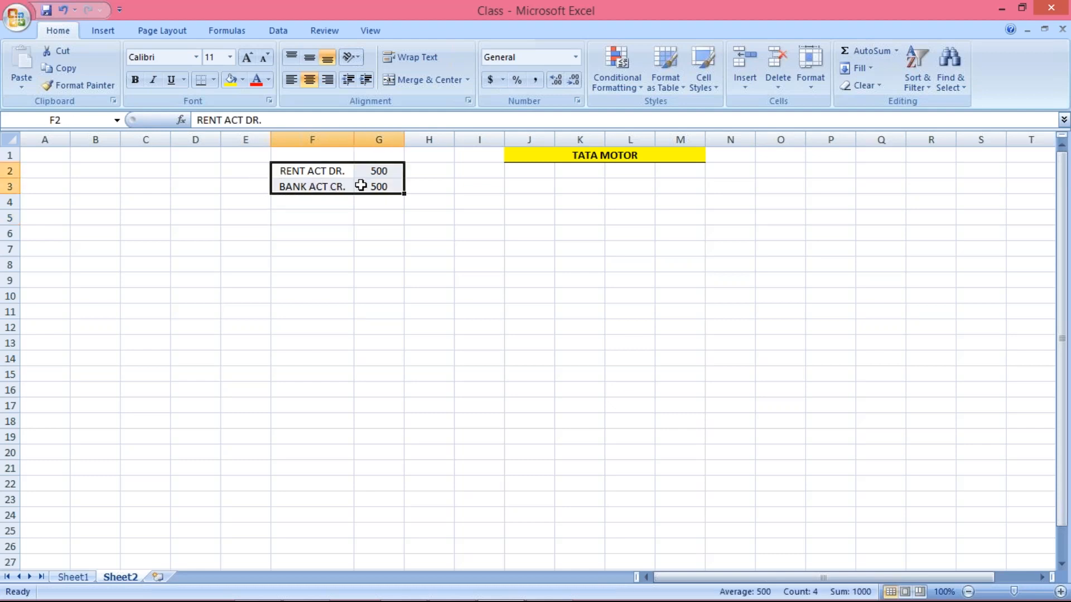
click(234, 185)
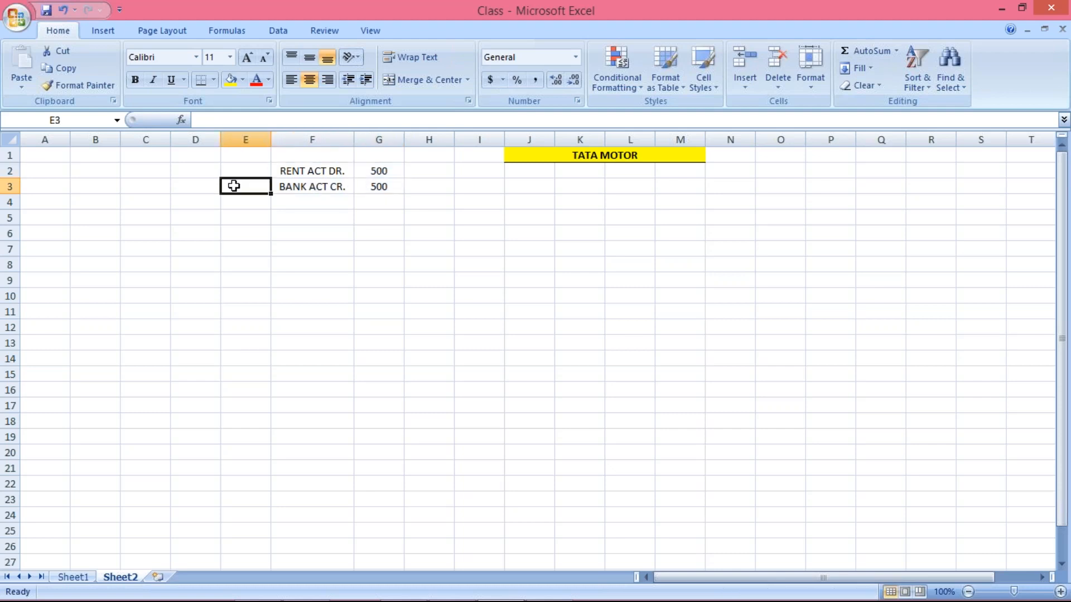
text(1001)
key(Return)
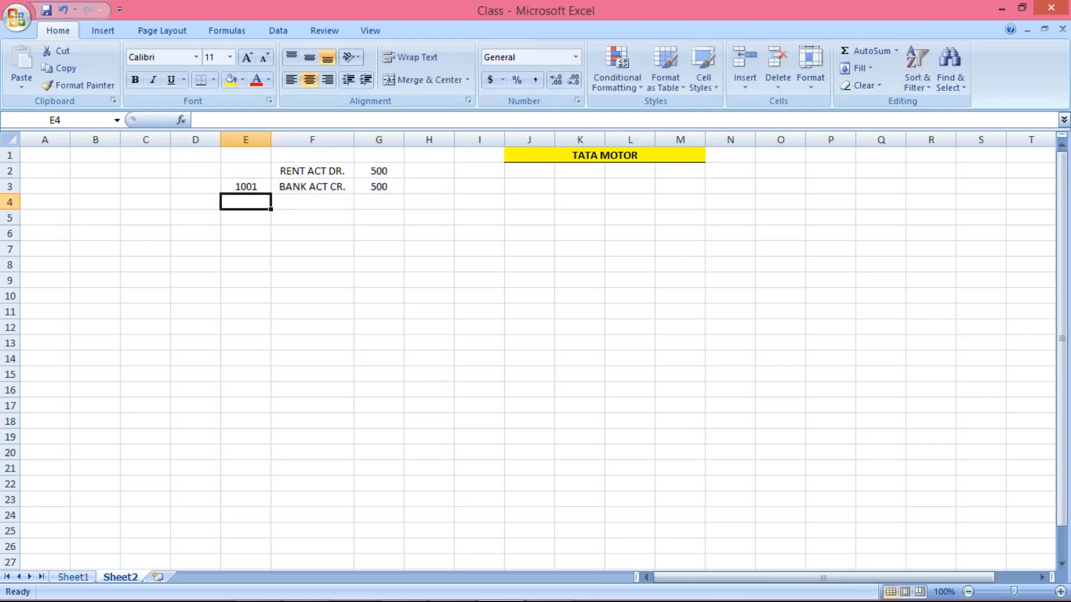
click(306, 217)
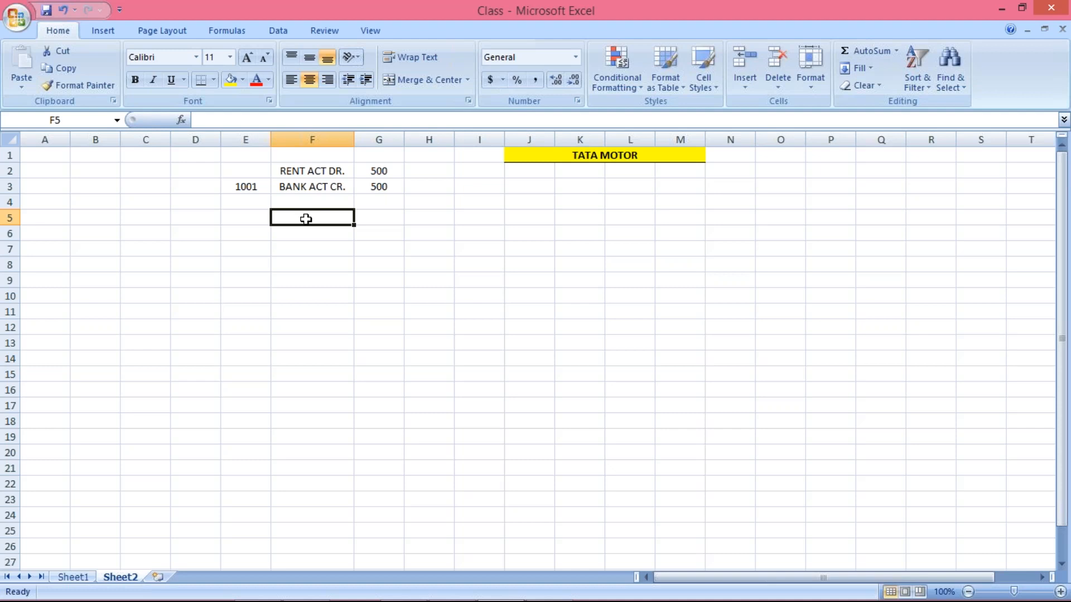
Launch SAP Logon and sign in to client 800 with the saved user and password
mouse_move(481, 588)
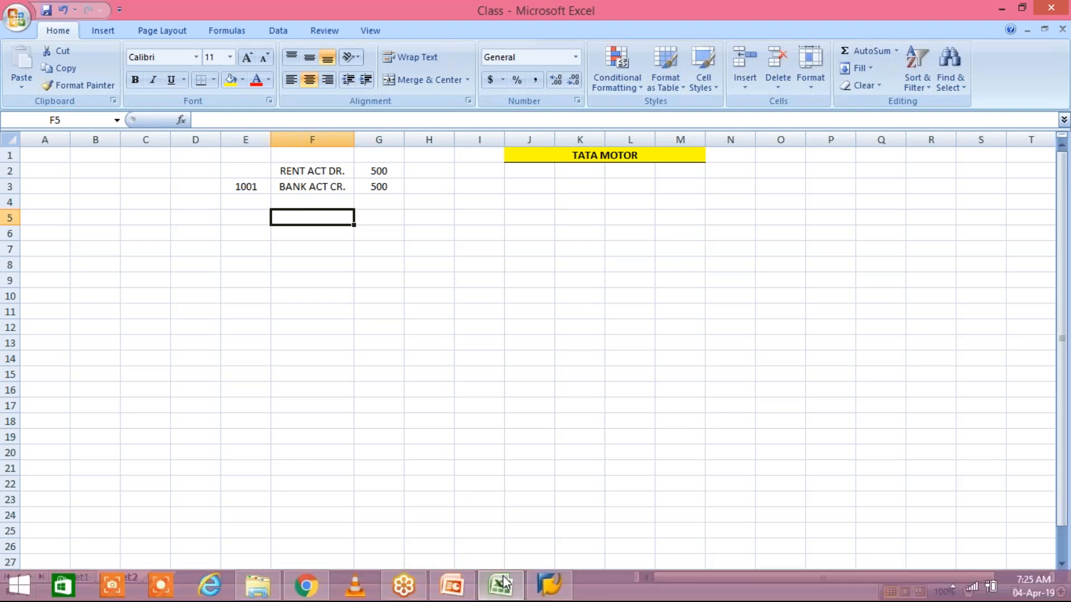
click(549, 588)
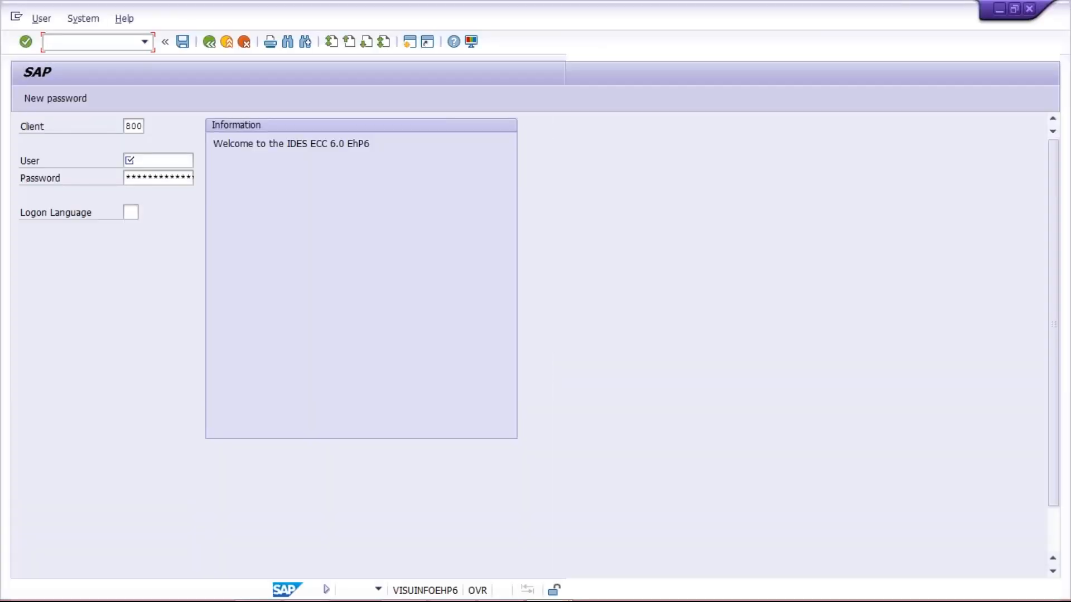
key(Down)
key(Down)
key(Tab)
key(Caps_Lock)
text(*********)
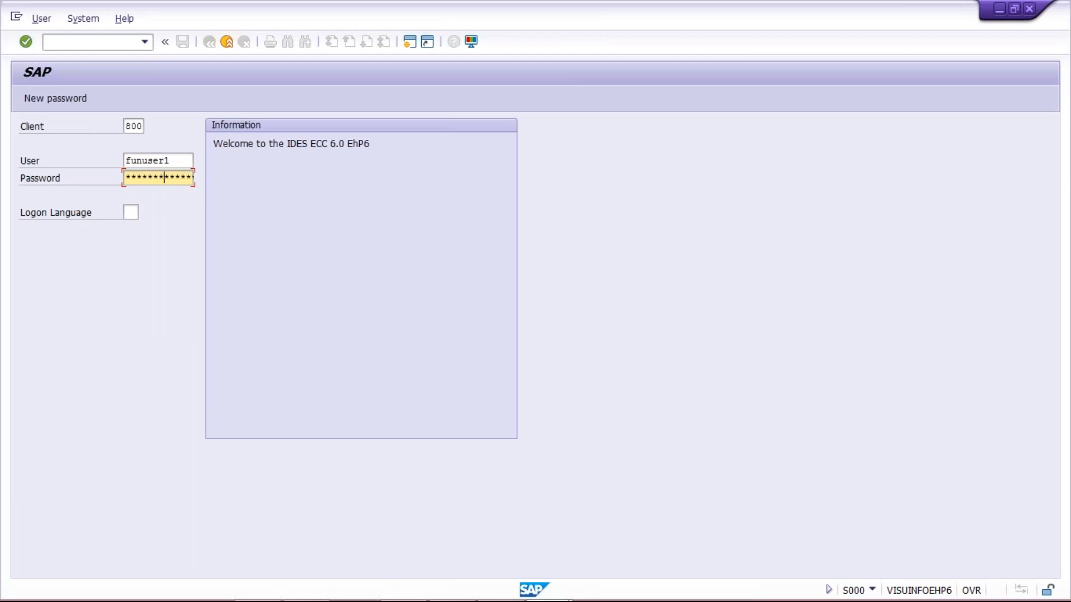
key(Return)
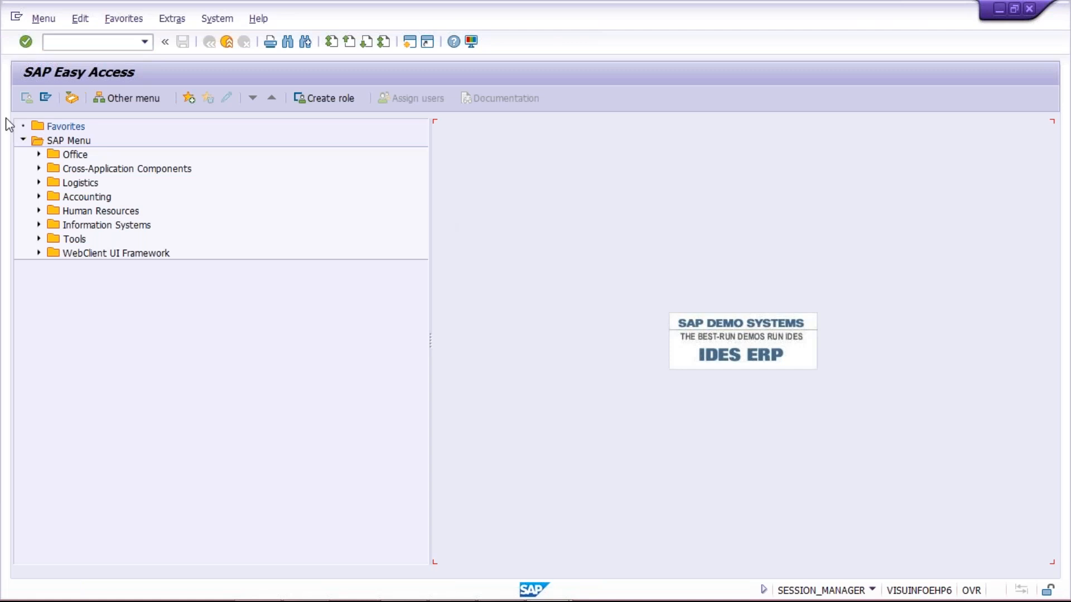
Run FBL3N for G/L account 4000 in company code TM00 to list its line items
click(64, 44)
text(FBL3N)
key(Return)
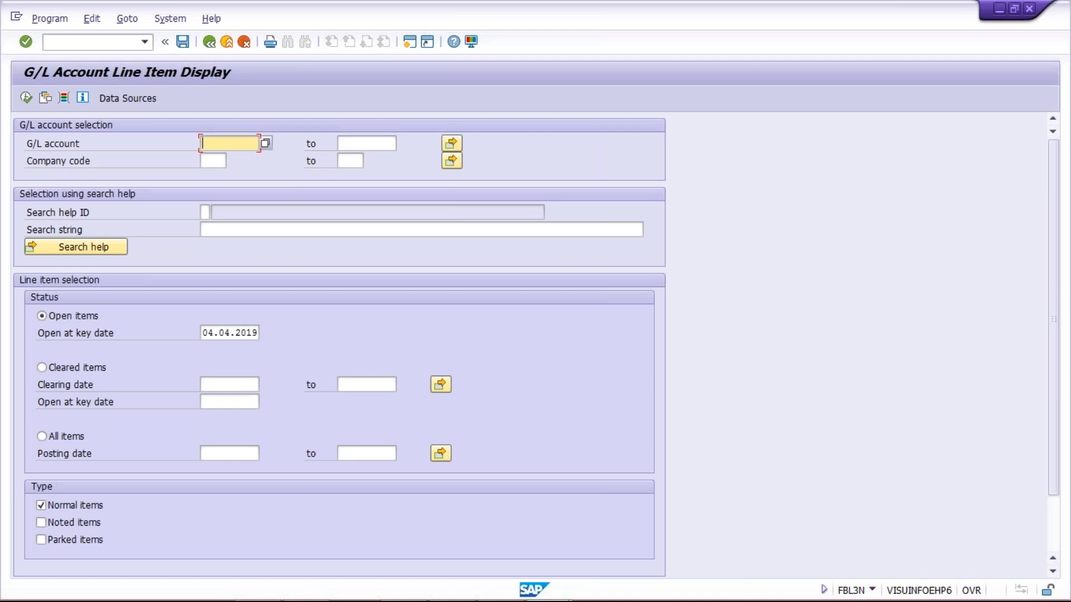
text(4000)
click(213, 161)
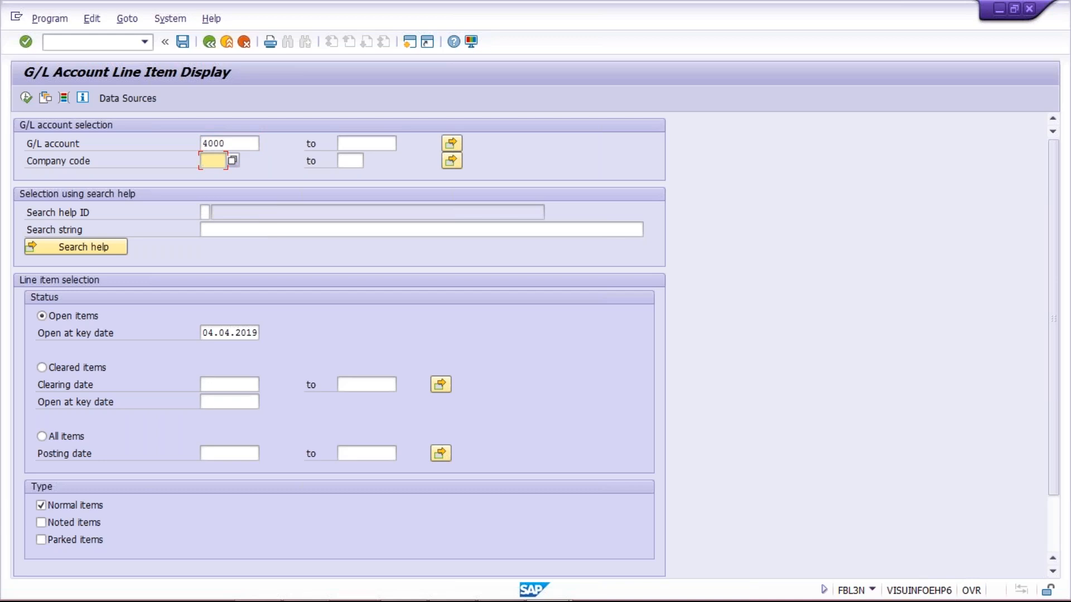
text(TM00)
click(24, 98)
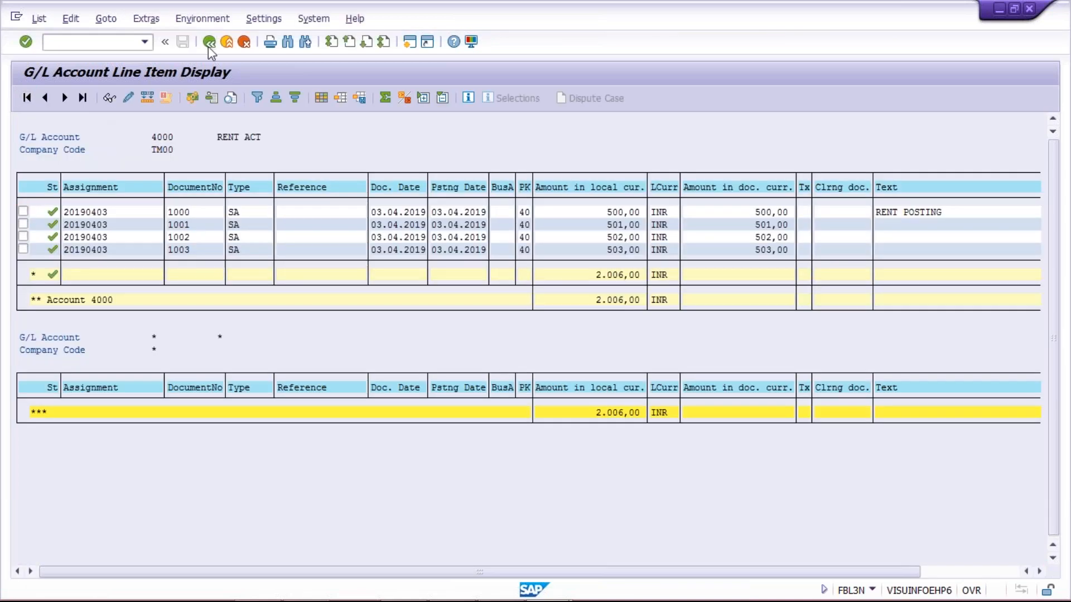
click(209, 42)
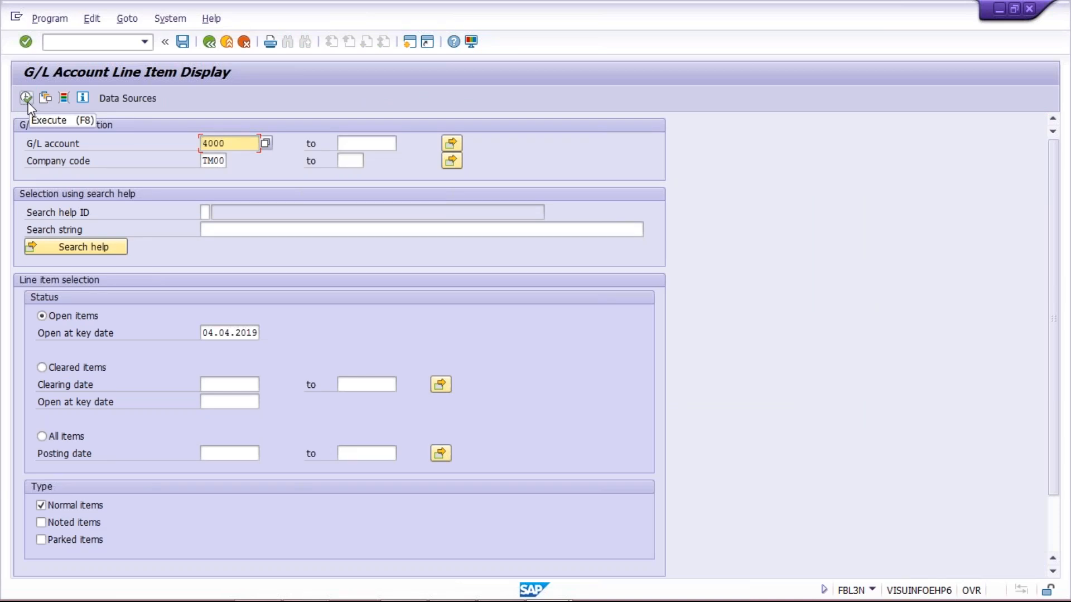
click(26, 98)
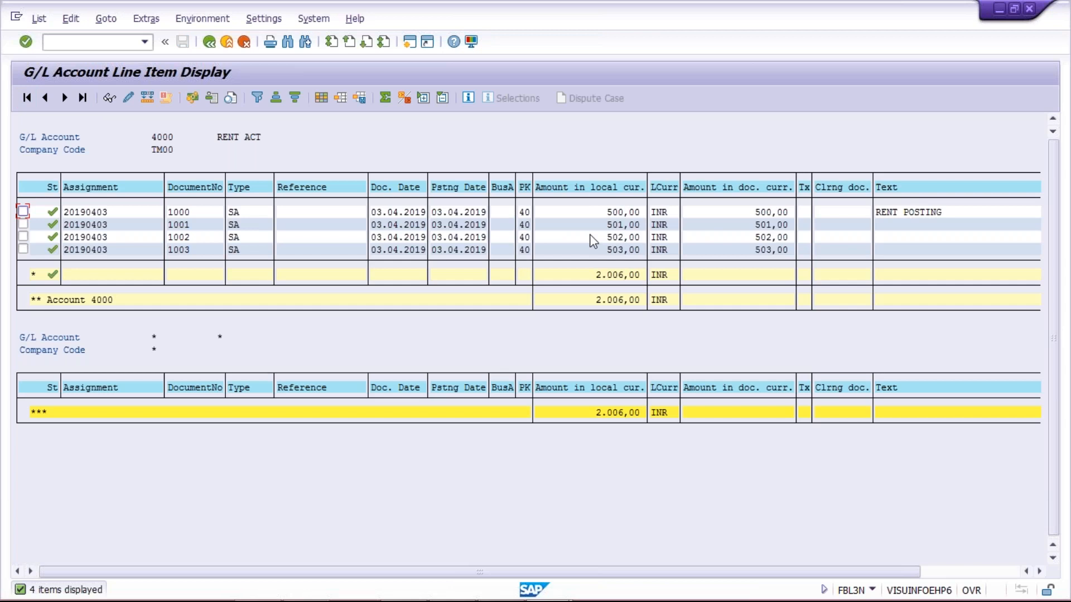
Check the 500,00, 502,00 and 503,00 line amounts, then open a new SAP session
click(616, 212)
click(617, 237)
click(617, 251)
click(581, 213)
click(592, 212)
click(583, 212)
click(409, 42)
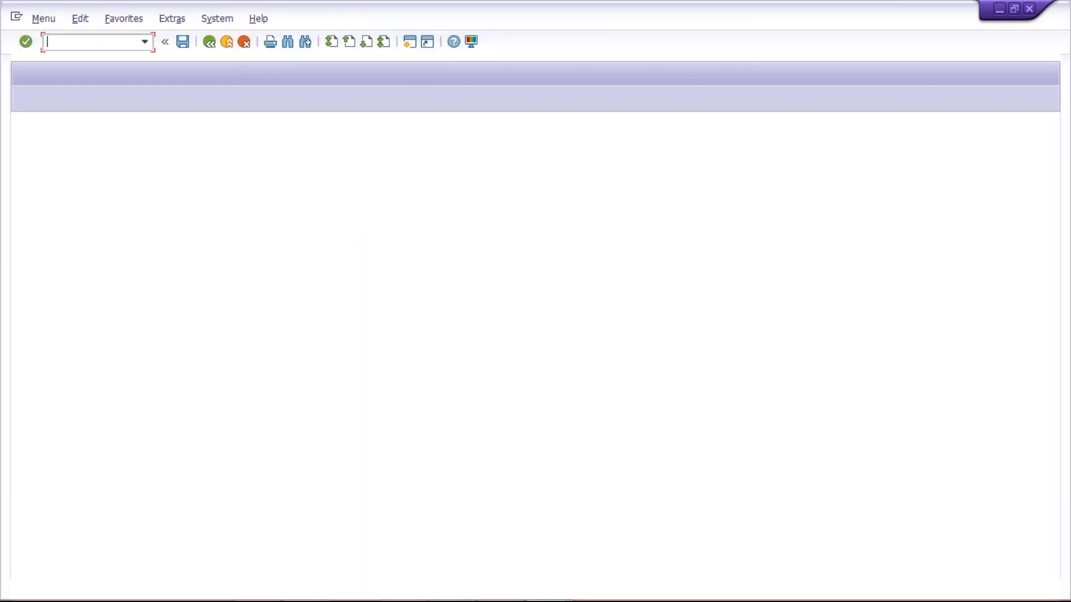
Start FB08 in the new session and enter document number 1000 for reversal
text(FB08)
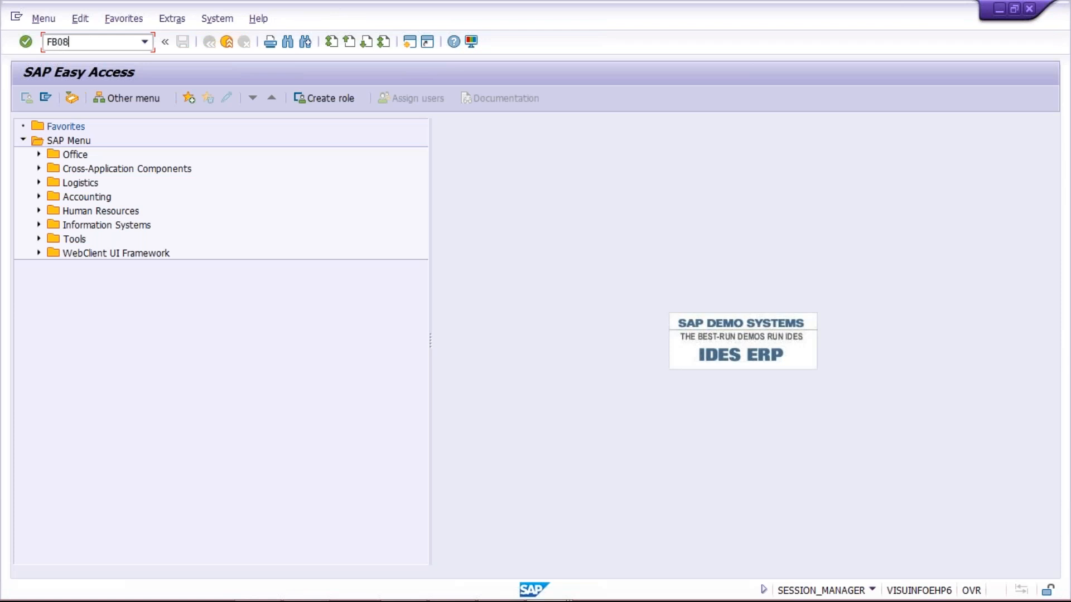
key(Return)
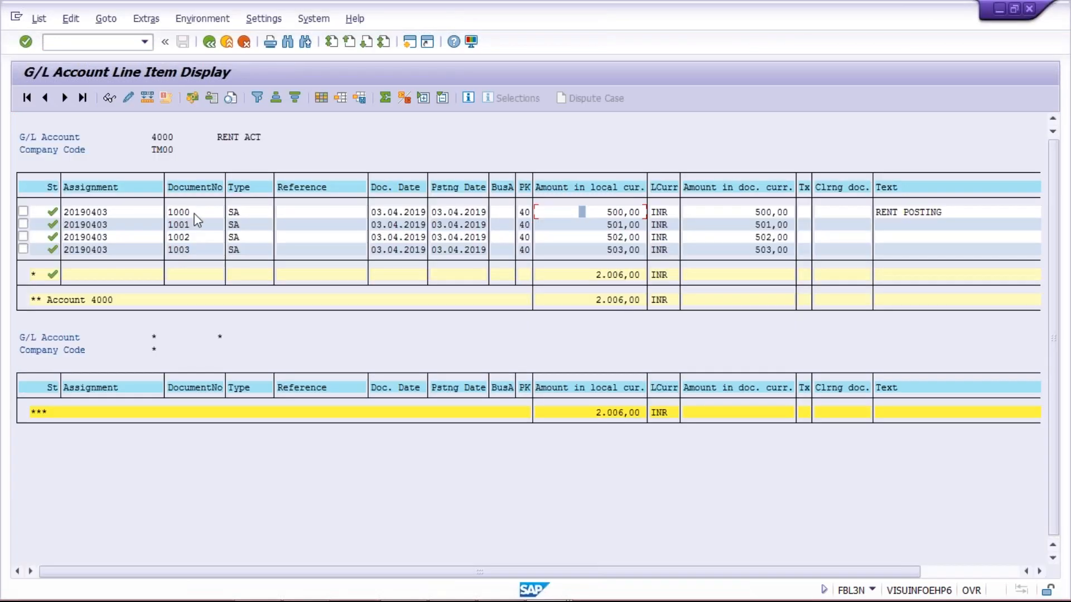
click(196, 213)
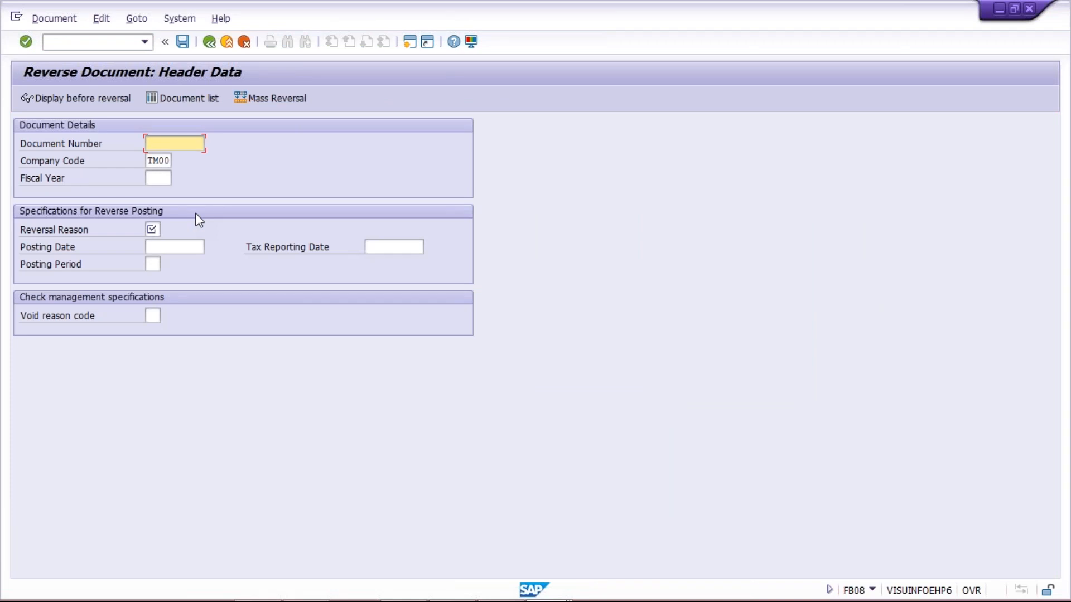
text(1000)
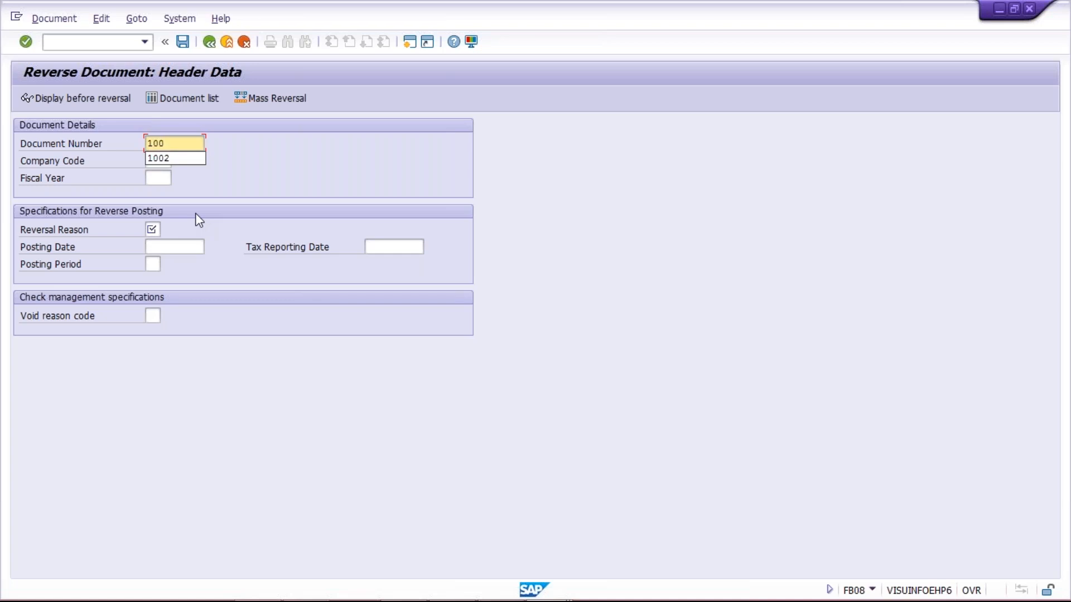
click(156, 177)
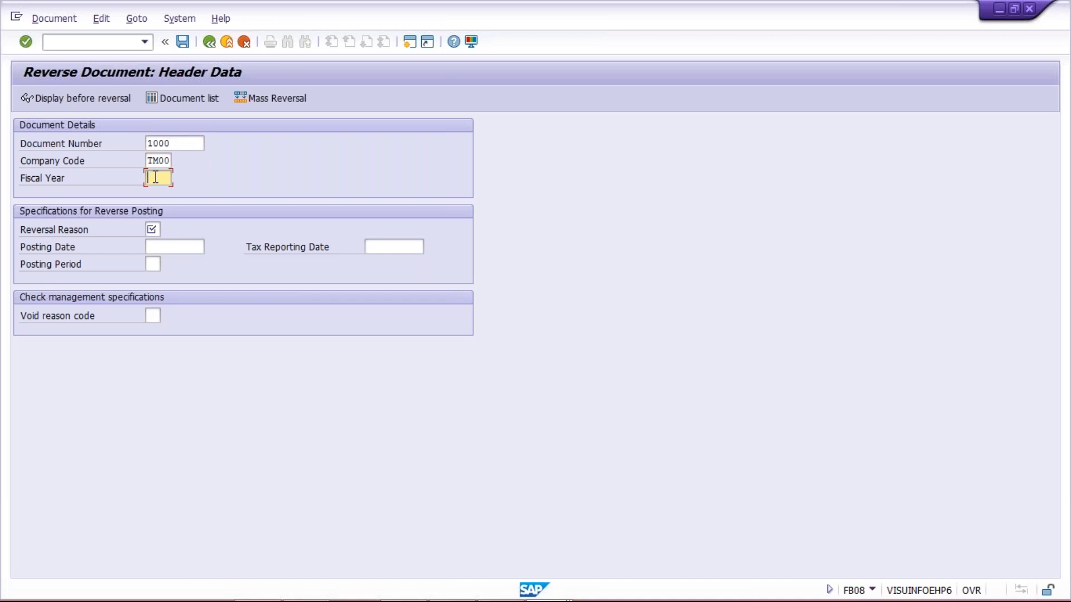
key(alt+Tab)
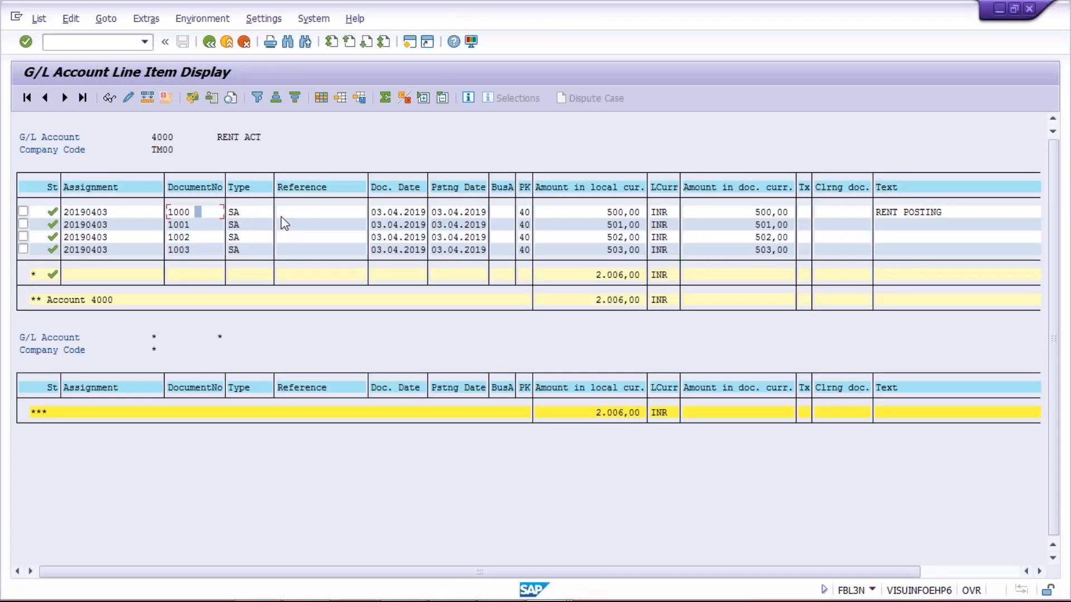
Enter fiscal year 2019 and reversal reason 01 for reversing document 1000
click(415, 215)
key(alt+Tab)
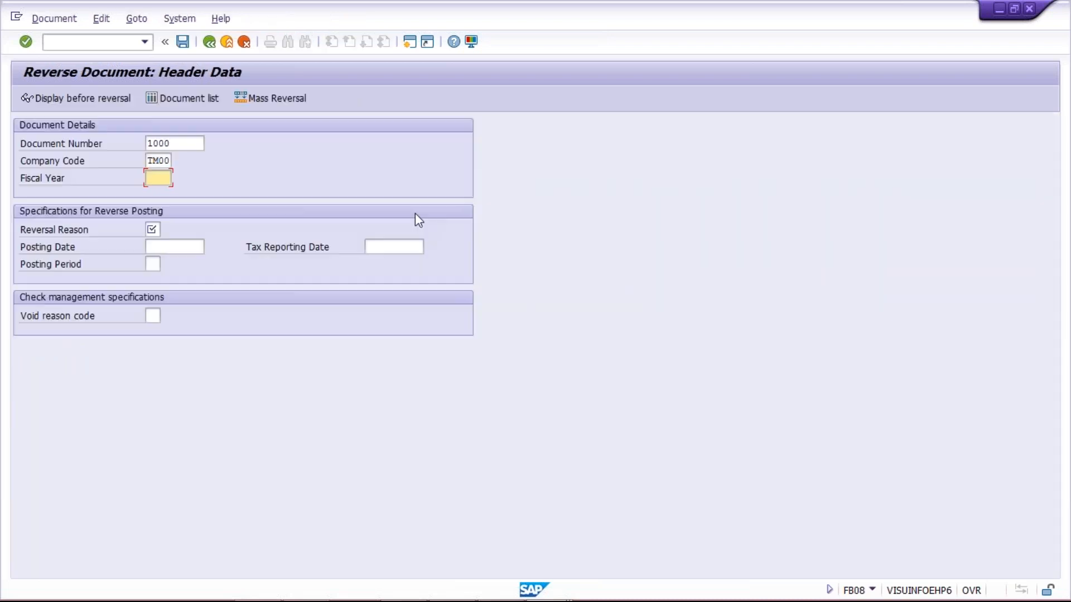
text(2019)
click(152, 229)
text(01)
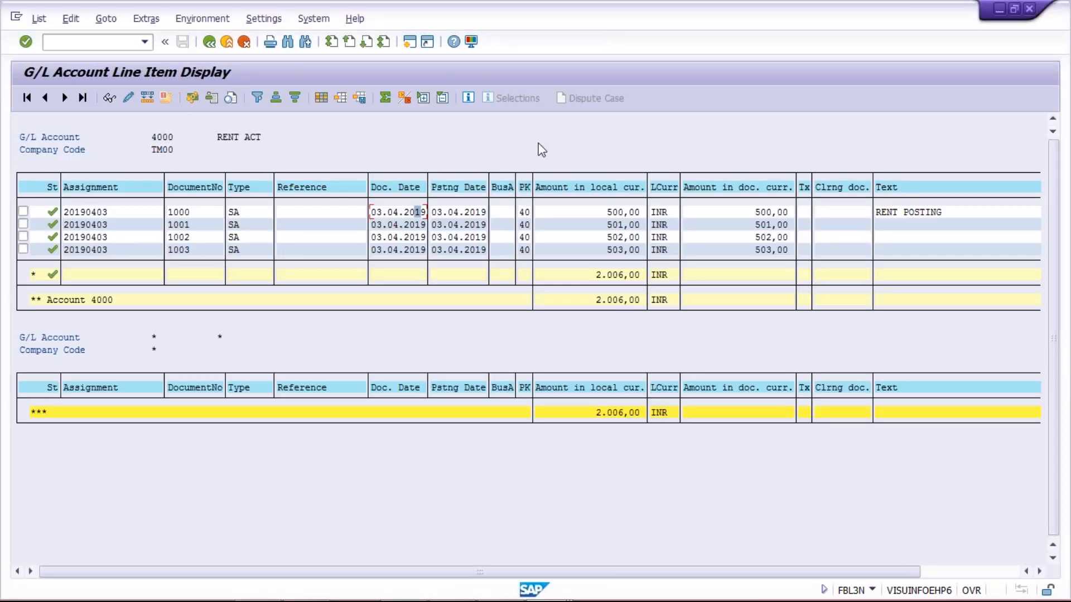
click(591, 214)
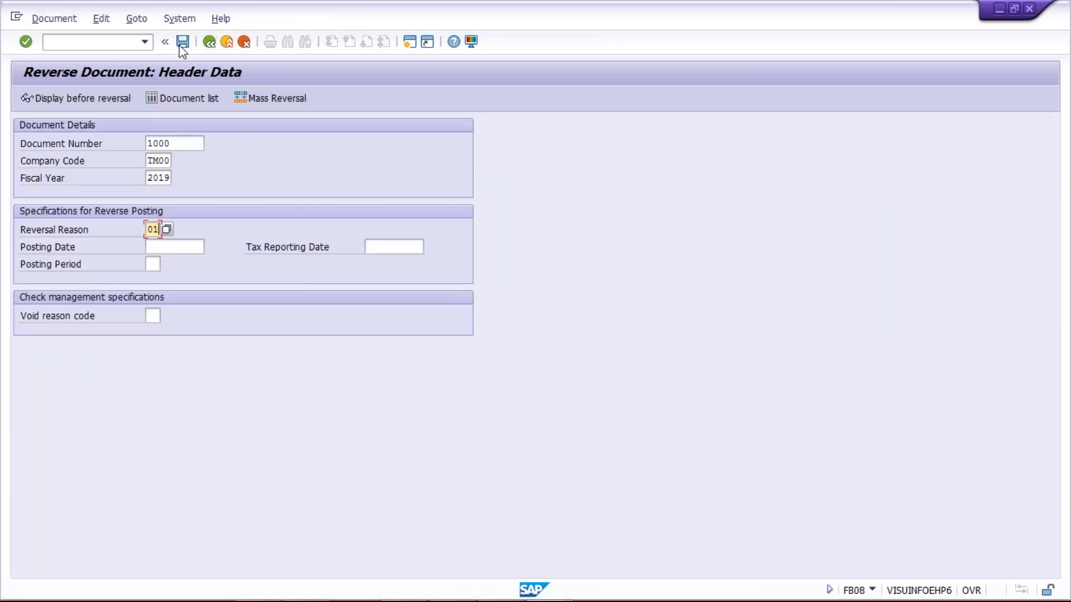
Save the reversal as document 1004 and return to the account 4000 line items
click(180, 46)
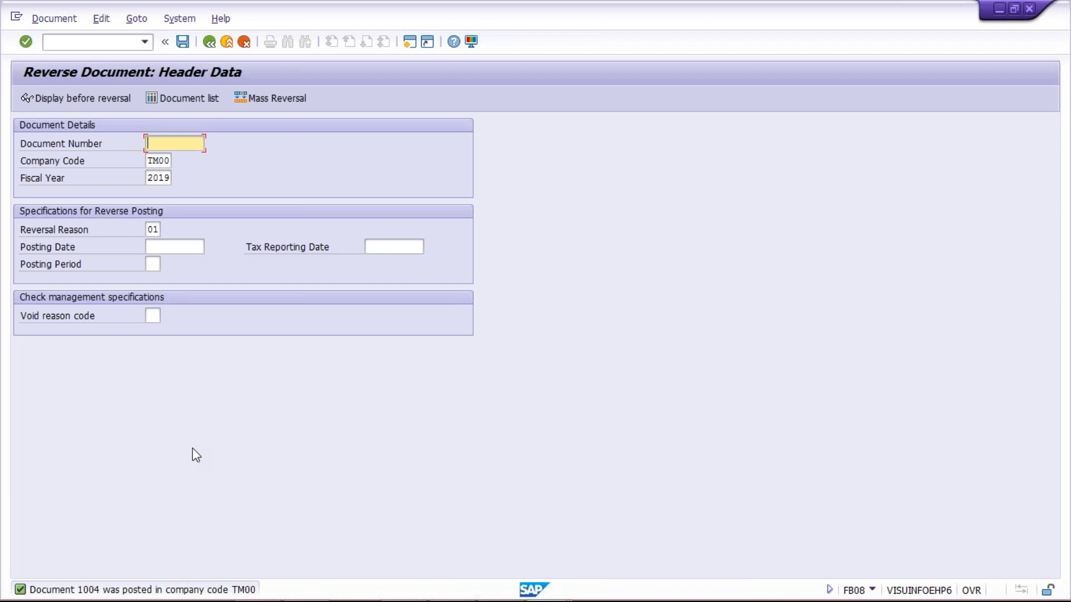
key(alt+Tab)
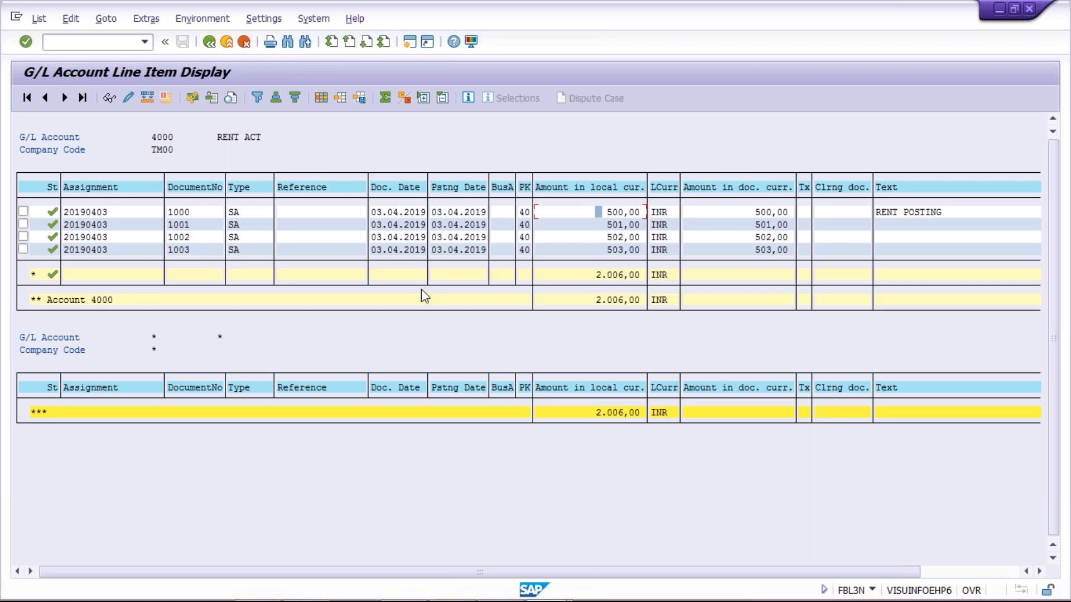
Refresh the line item list so reversal 1004 shows and the total becomes 1.506,00
click(39, 20)
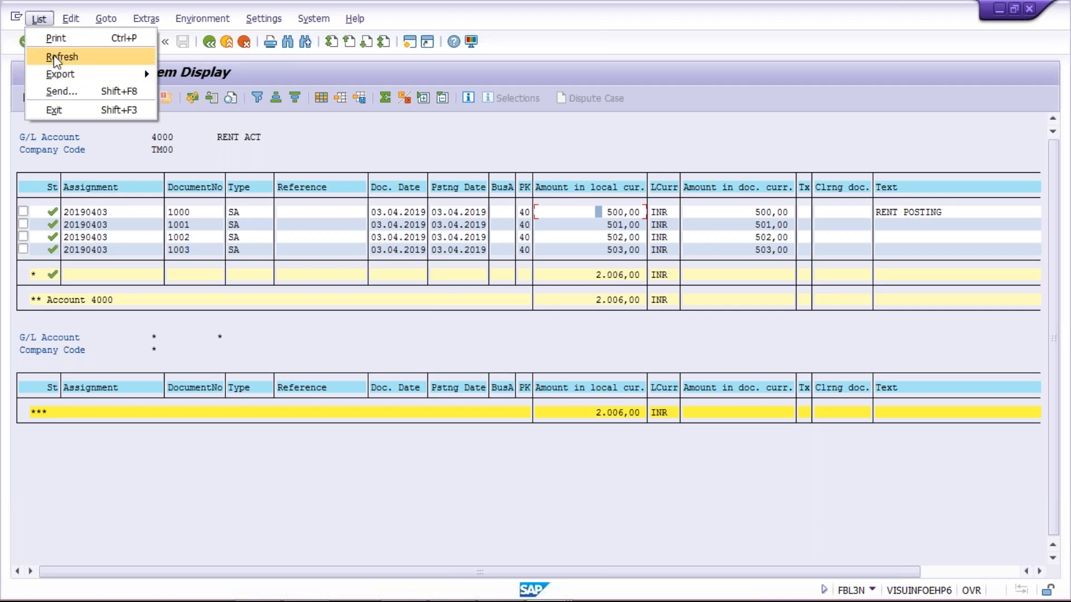
click(61, 57)
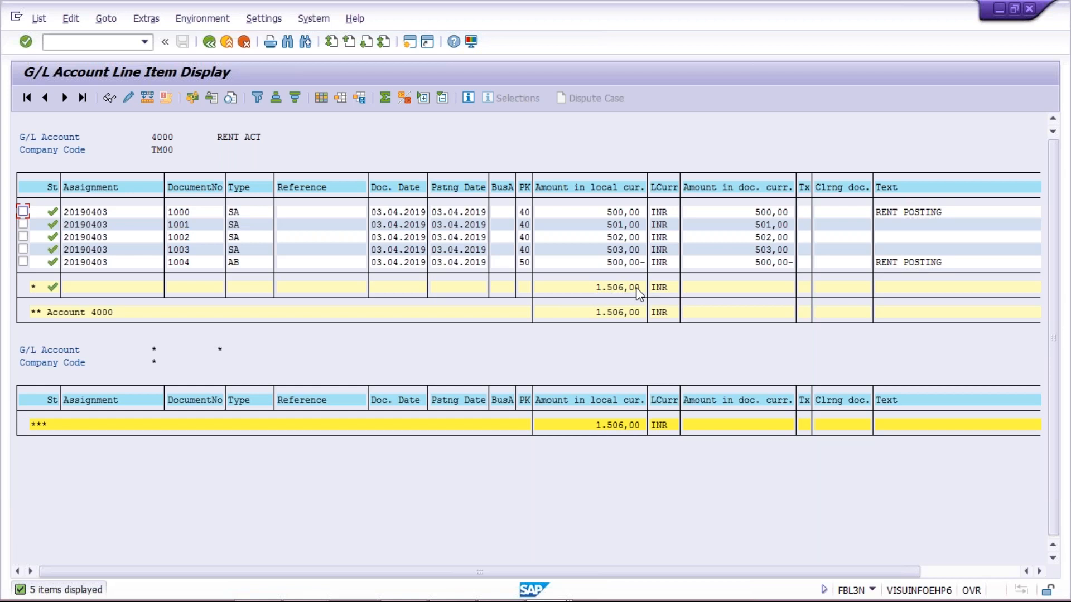
Switch to the reversal session and call a new transaction to reach the empty FB50 entry screen
key(alt+Tab)
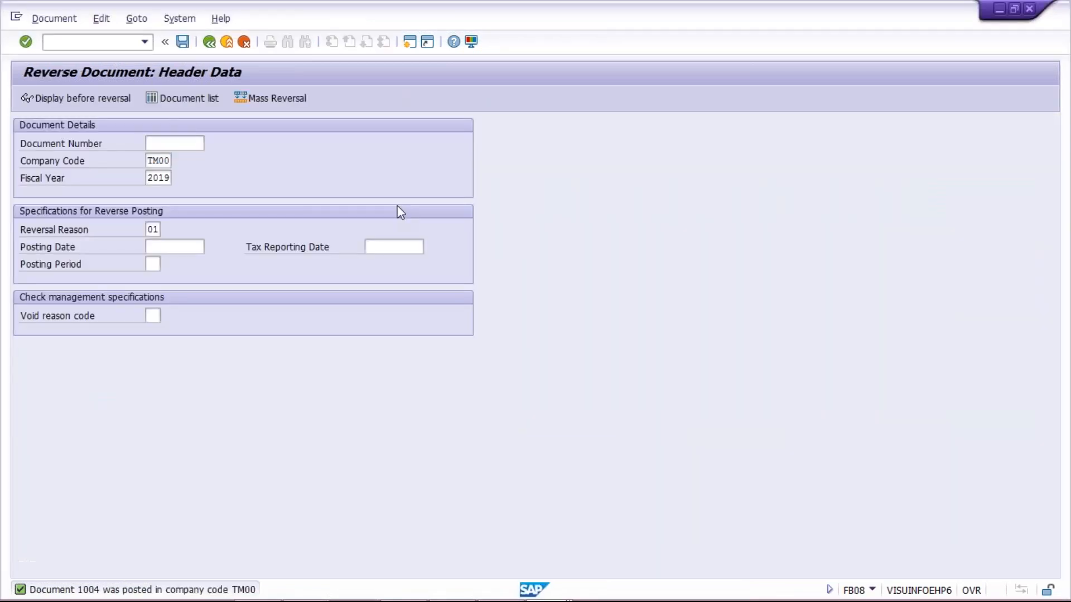
click(102, 42)
text(/NFB)
text(08)
key(Return)
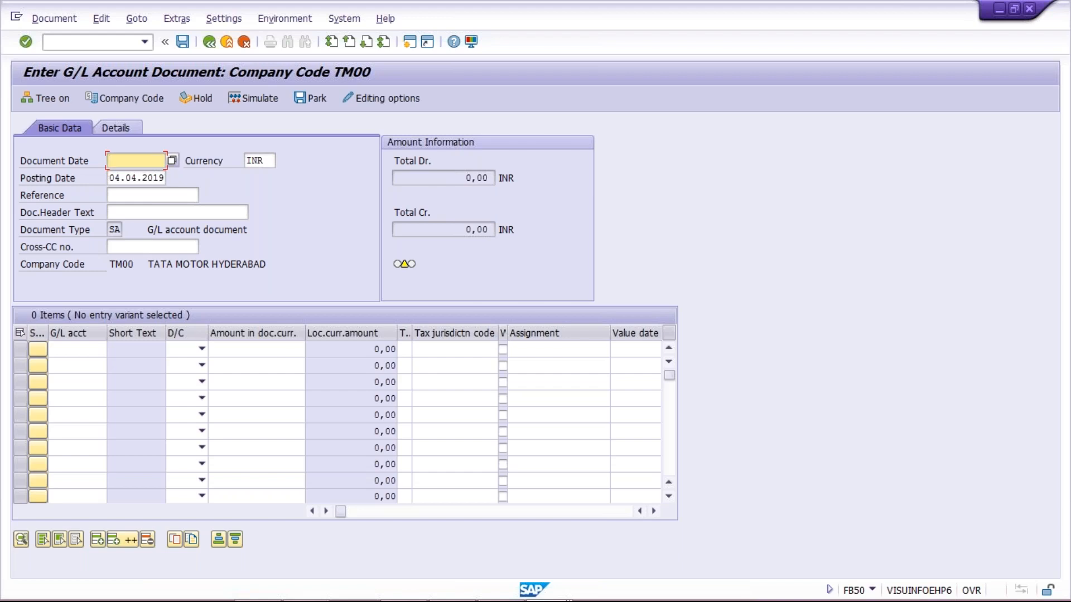
Review the account 4000 line items with reversal 1004 and 1.506,00 INR total, then open the Document Posting presentation
key(alt+Tab)
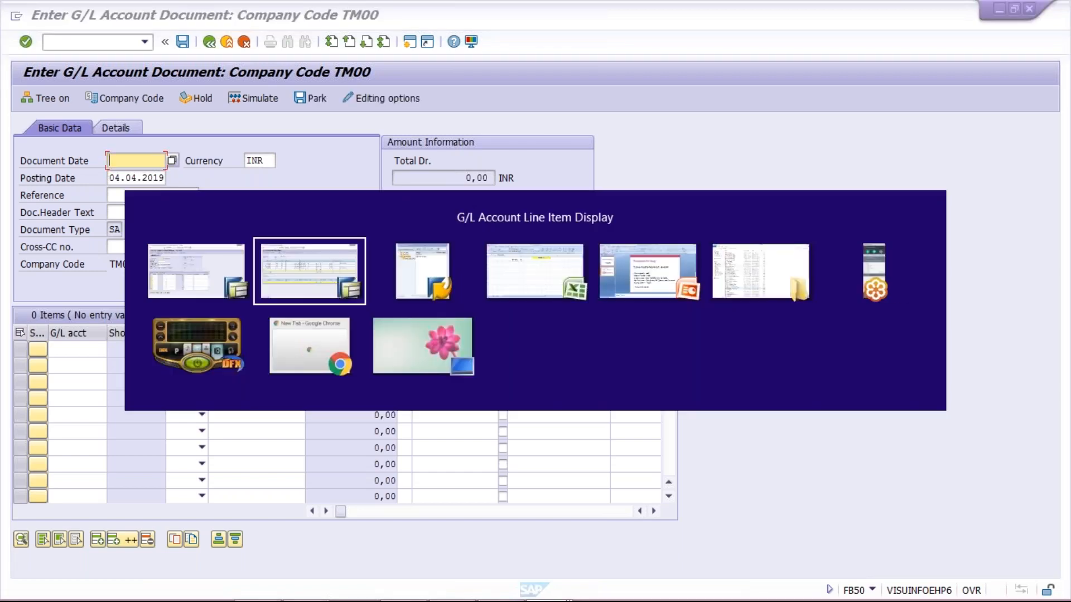
key(alt+Tab)
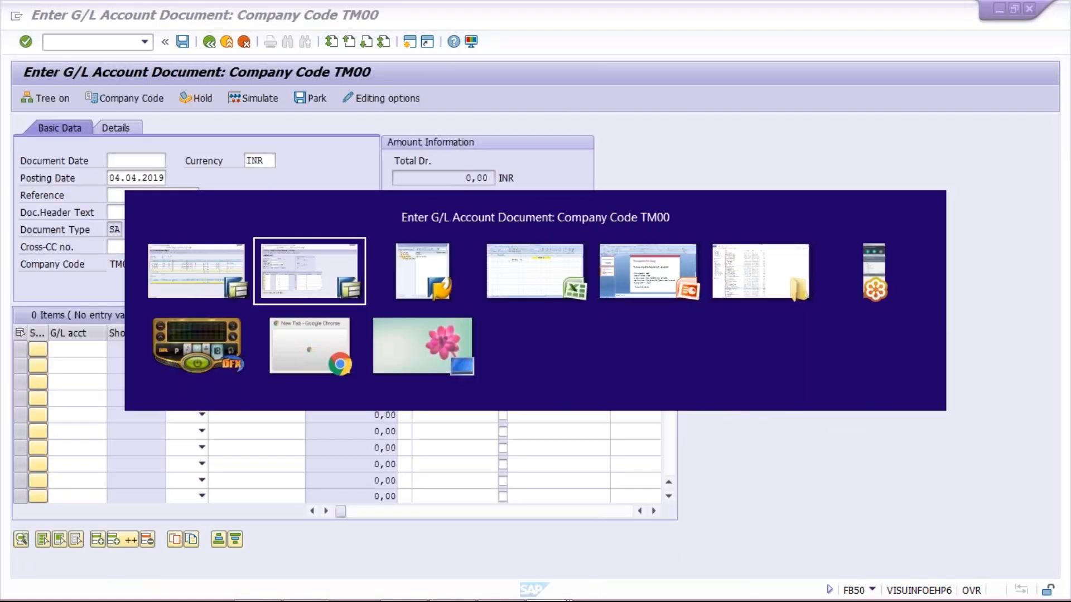
key(alt+Tab)
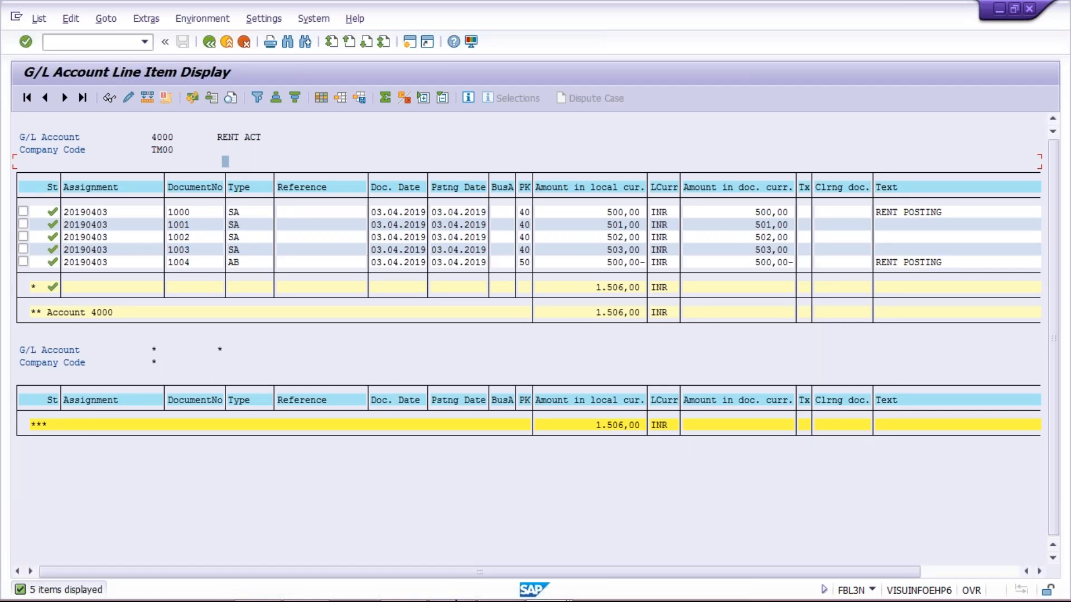
mouse_move(448, 600)
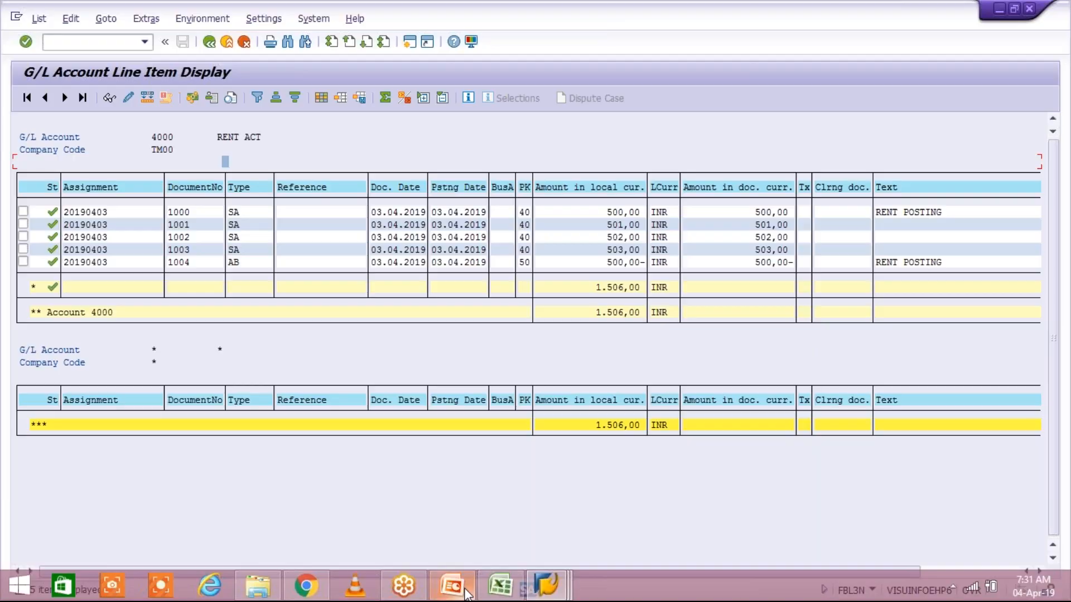
click(453, 586)
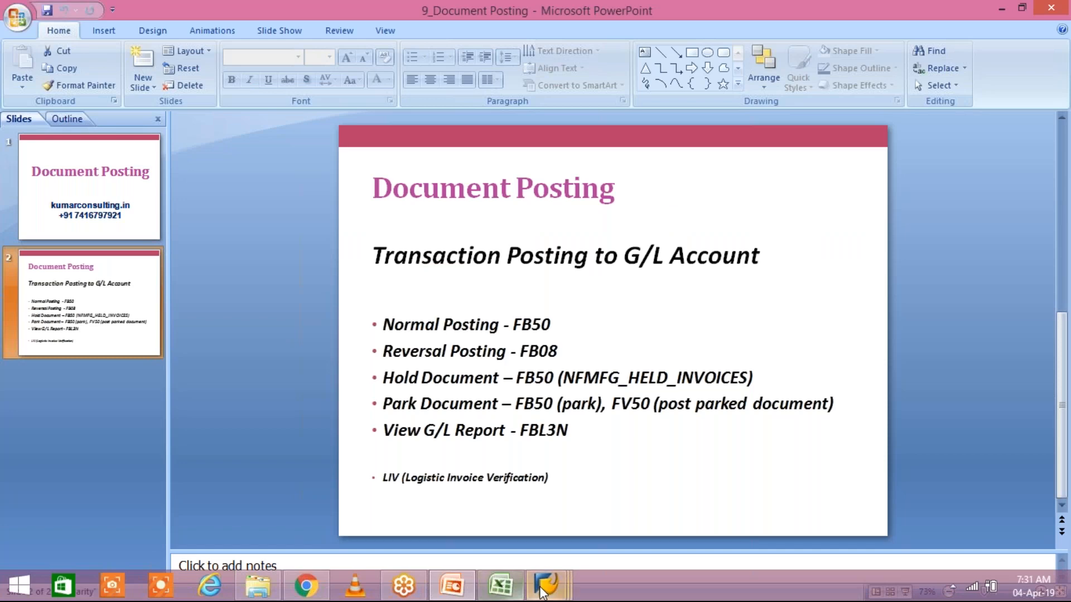
Go from the Document Posting slide back to the empty FB50 entry form for TM00
mouse_move(542, 592)
click(554, 510)
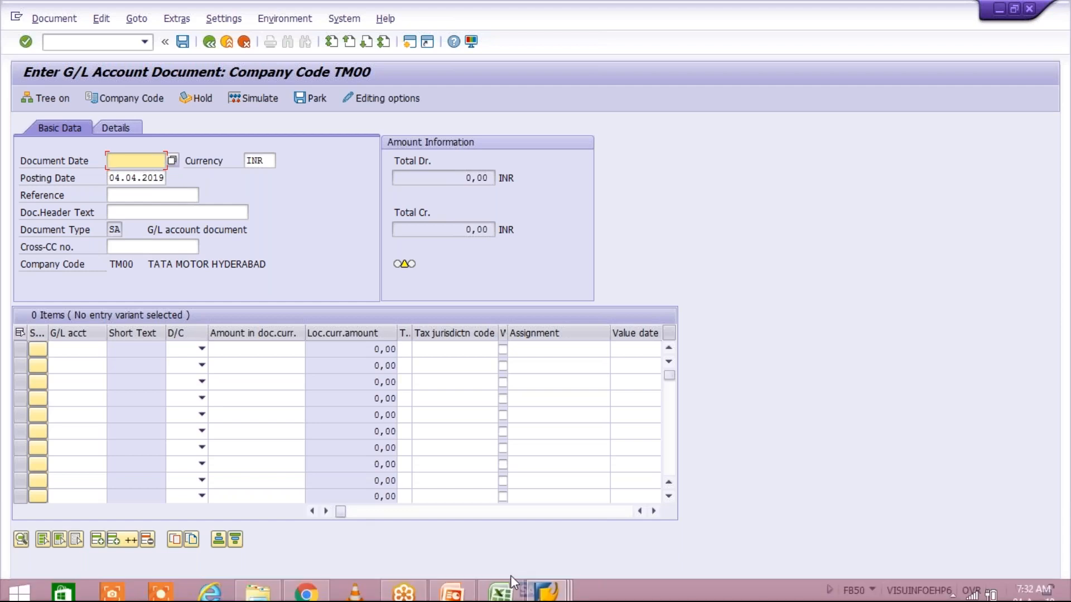
Enter document date 04.04.2019 and reference TEST in the FB50 document header
click(503, 590)
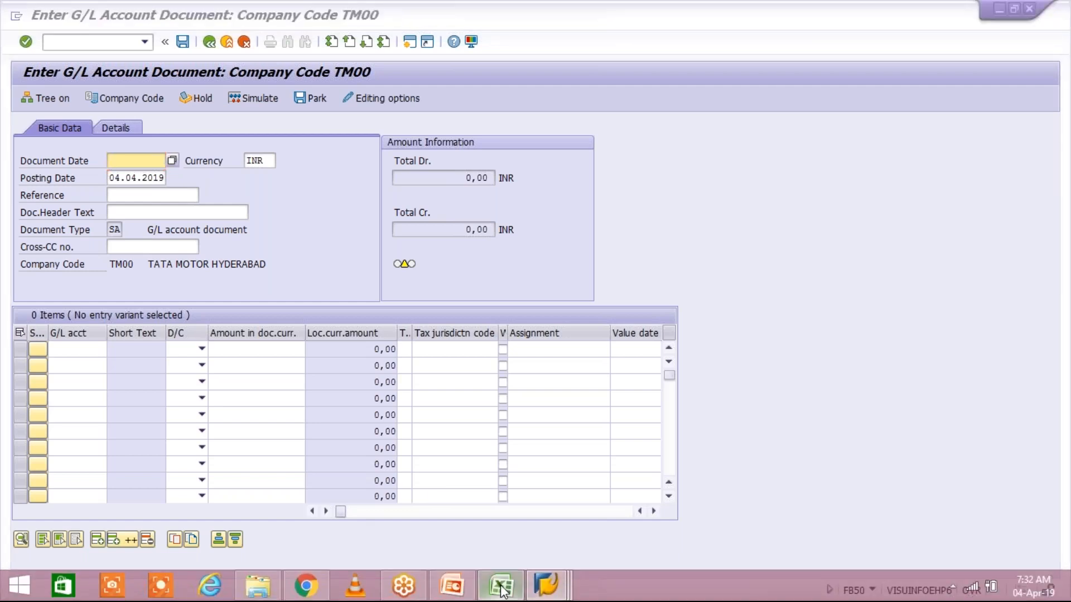
key(alt+Tab)
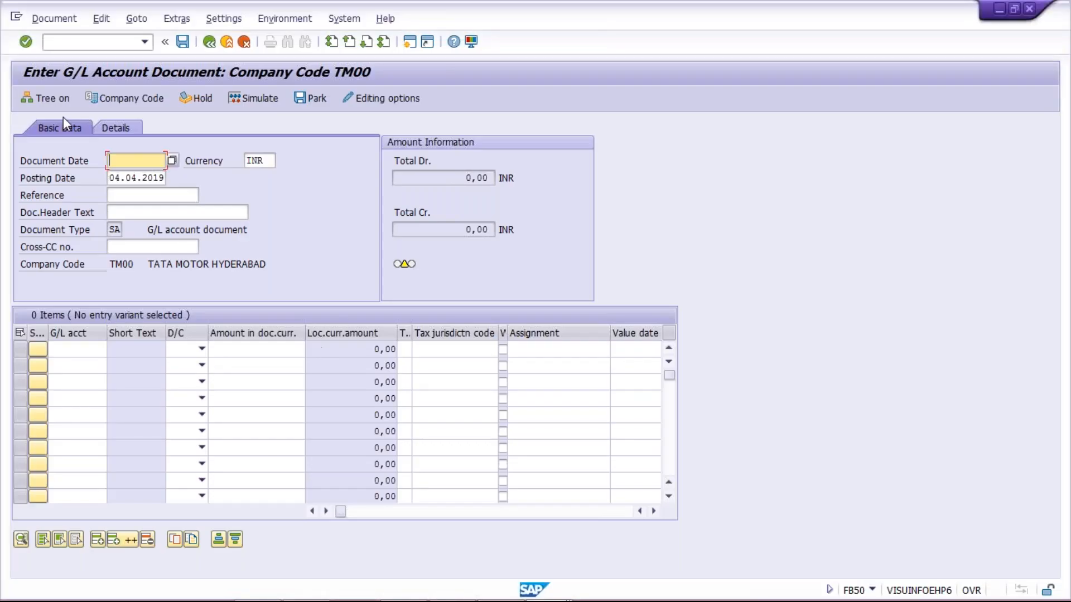
text(04.0)
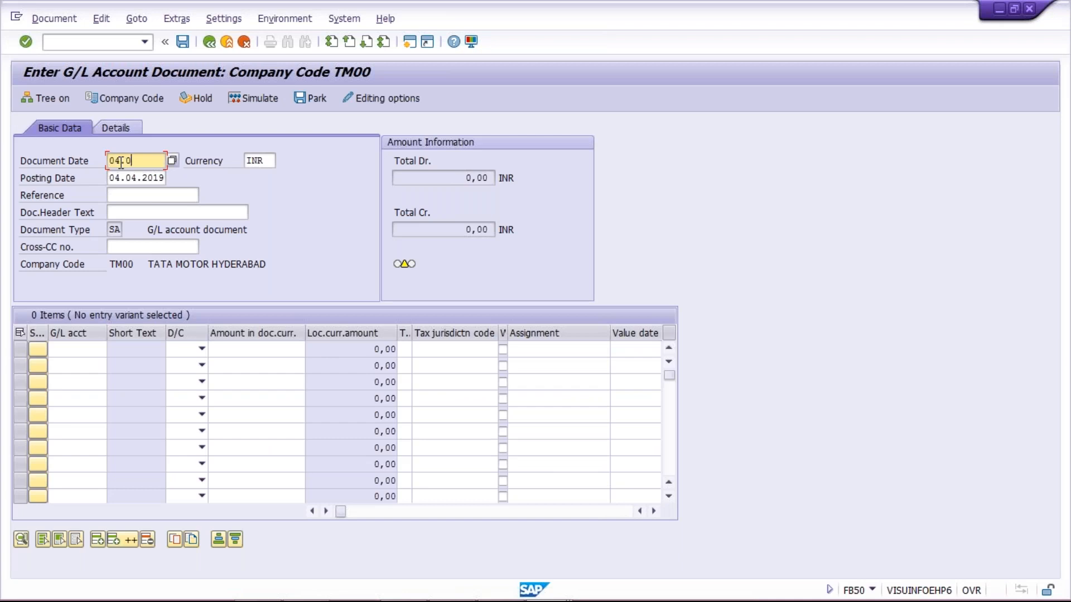
text(4.2019)
click(125, 196)
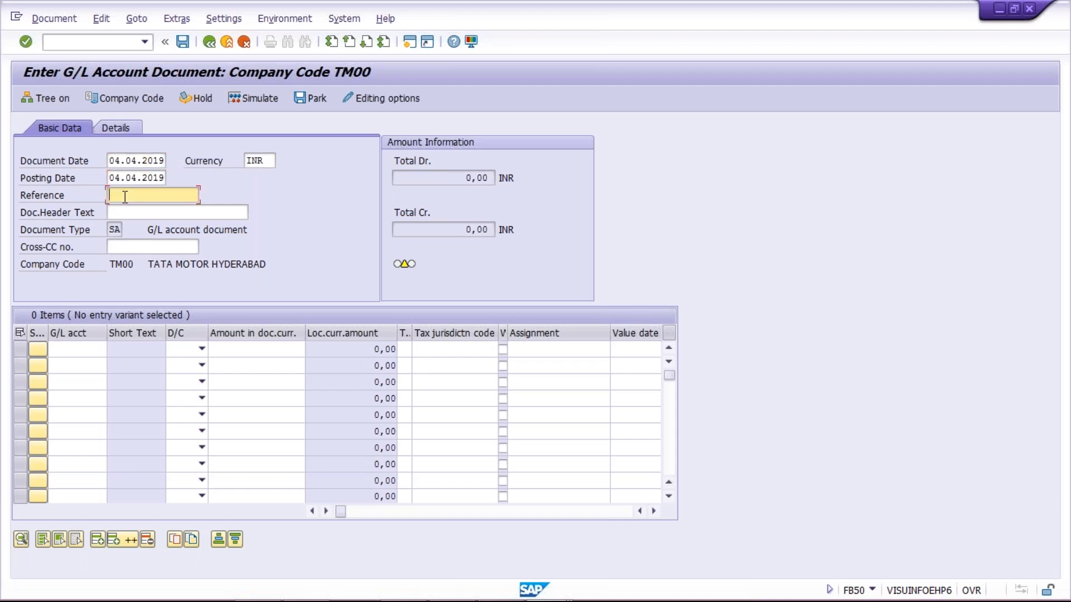
text(T)
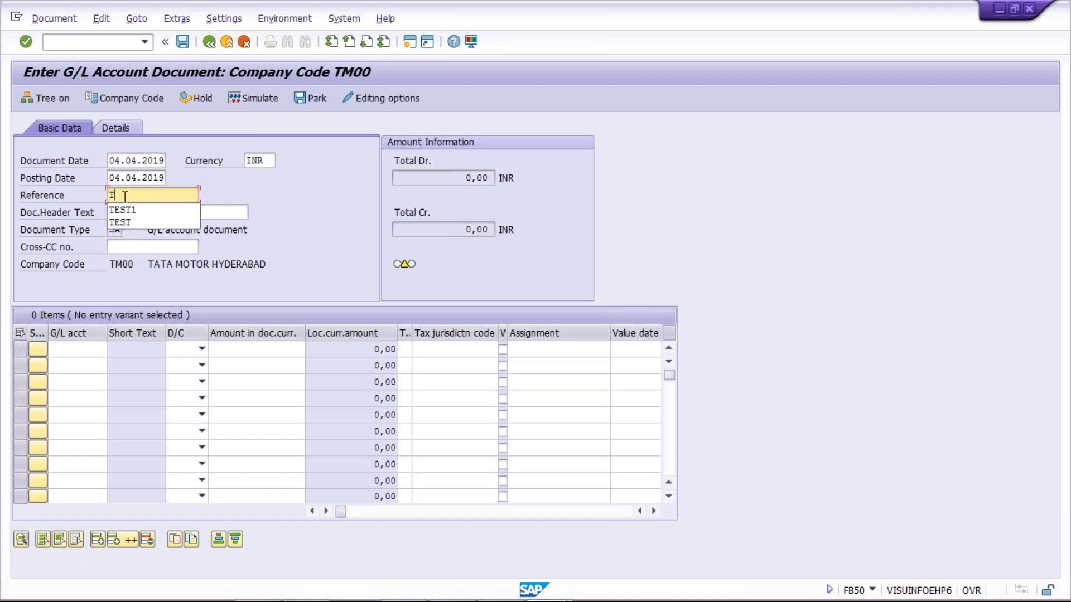
text(EST)
click(402, 174)
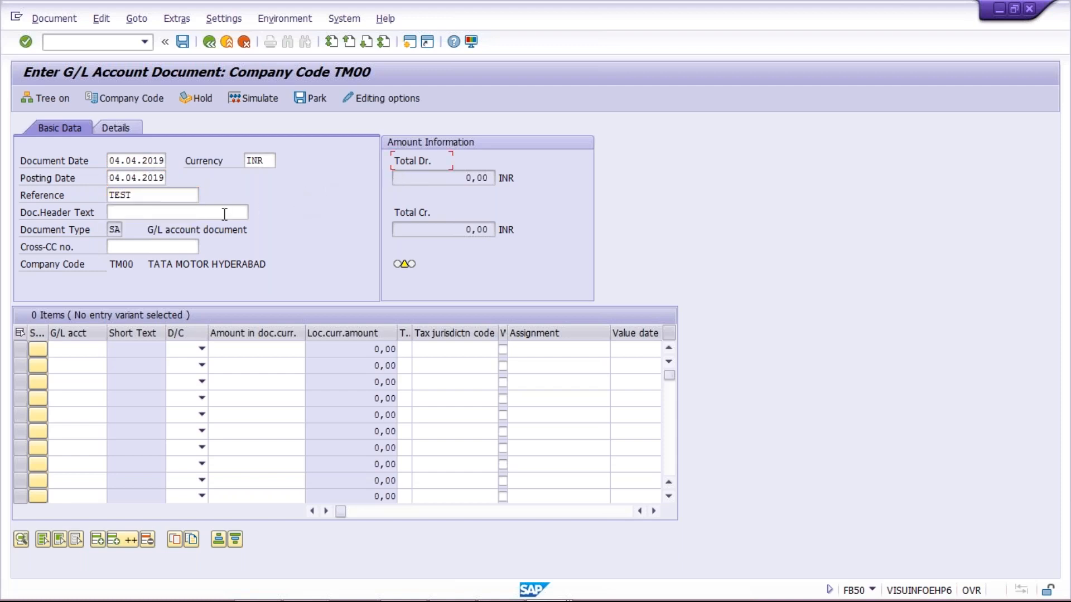
click(218, 216)
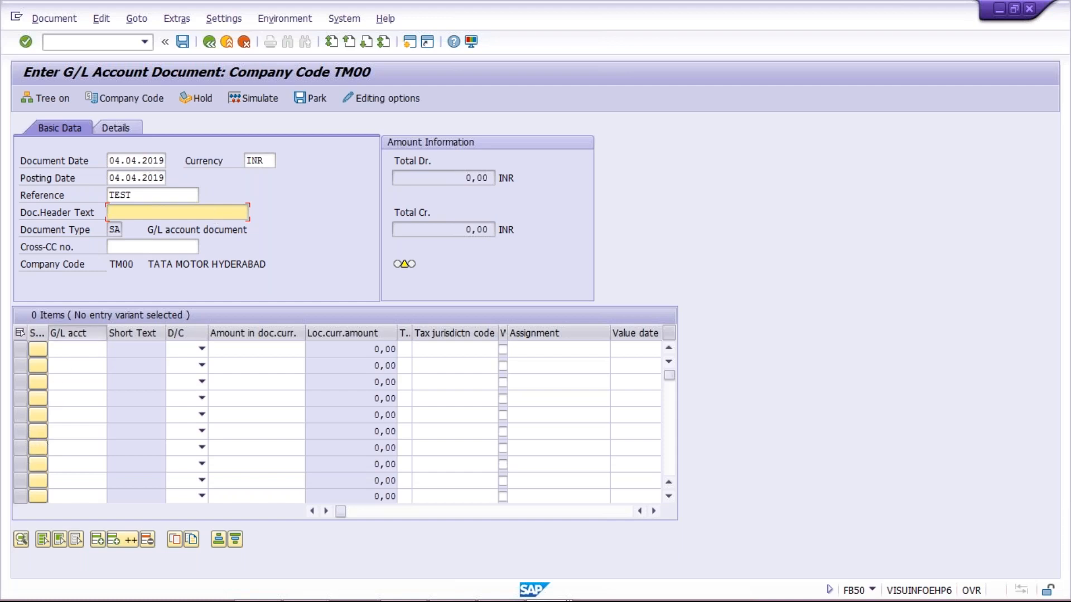
Enter the first line item as G/L account 4000, Debit, amount 5000
click(74, 335)
click(67, 343)
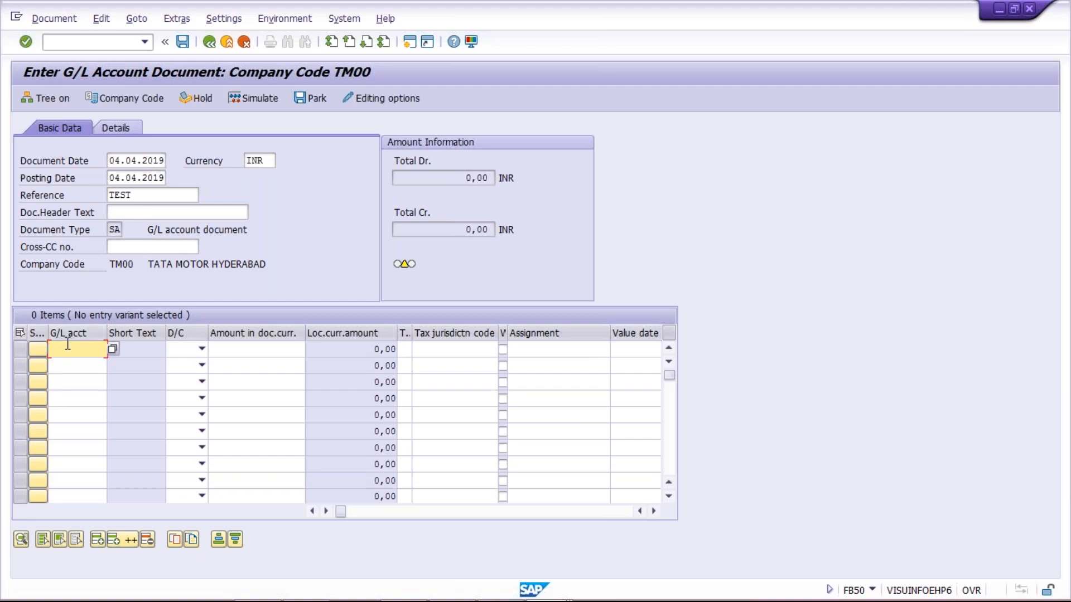
text(4000)
key(Tab)
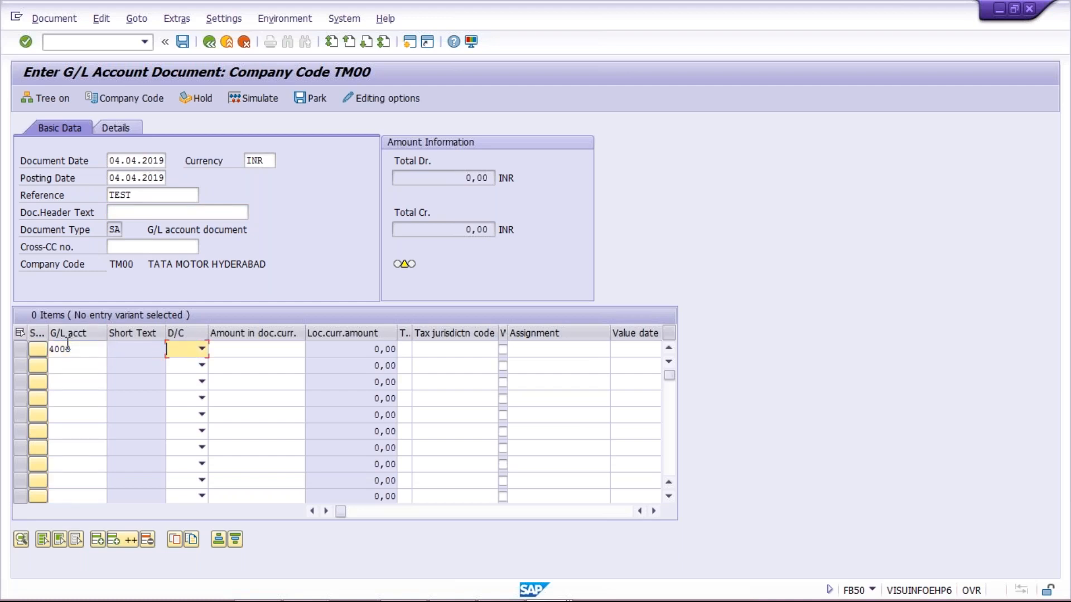
key(Down)
key(Tab)
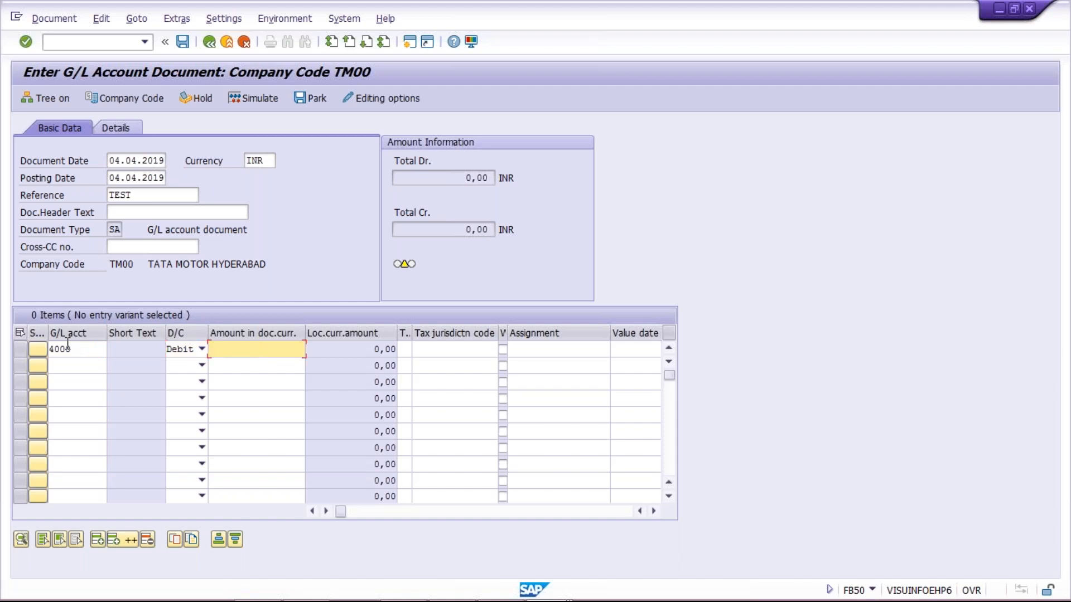
text(5000)
click(83, 366)
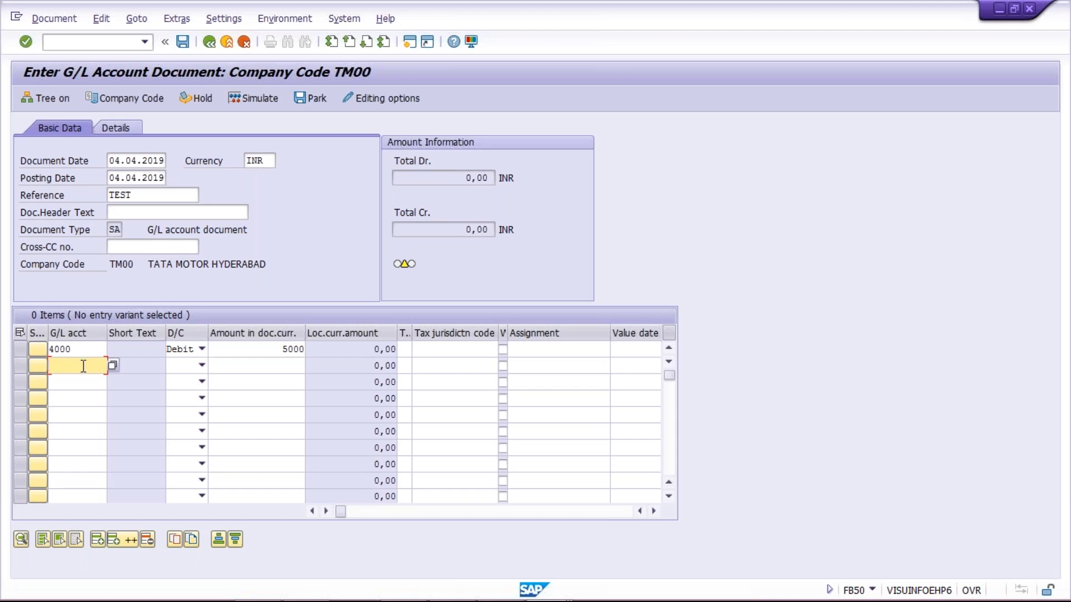
click(83, 351)
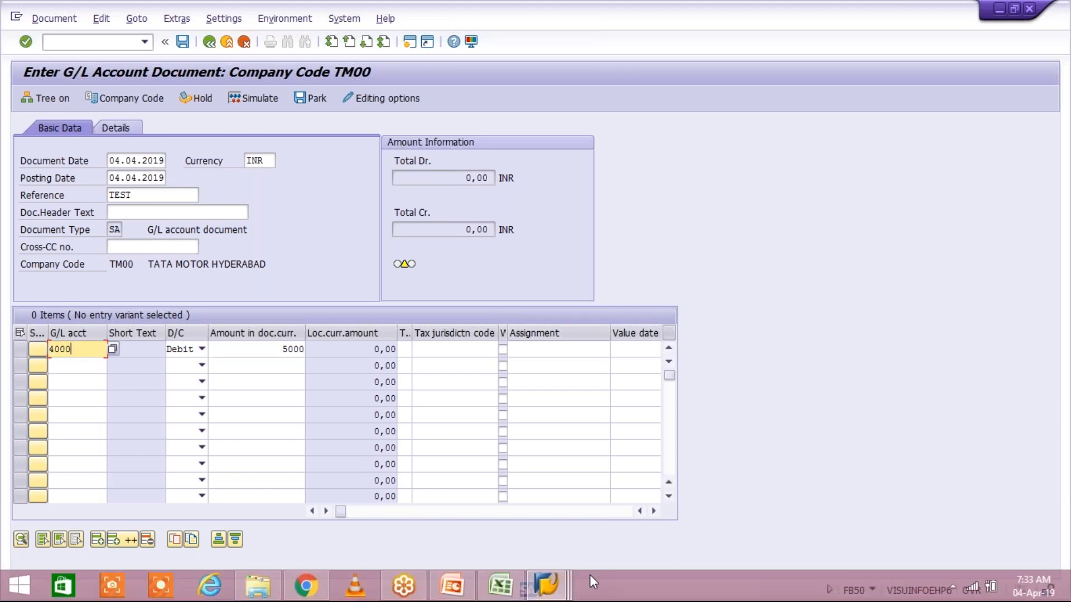
Set the first line item's text to 'RENT FOR DELHI OFFICE' from the input history
click(654, 512)
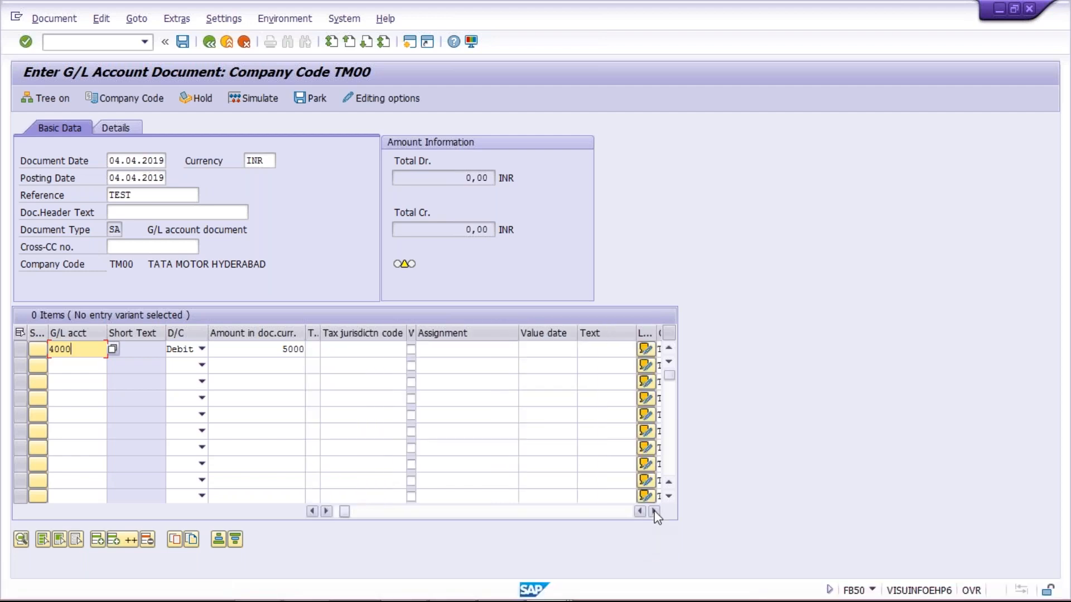
click(654, 511)
click(585, 353)
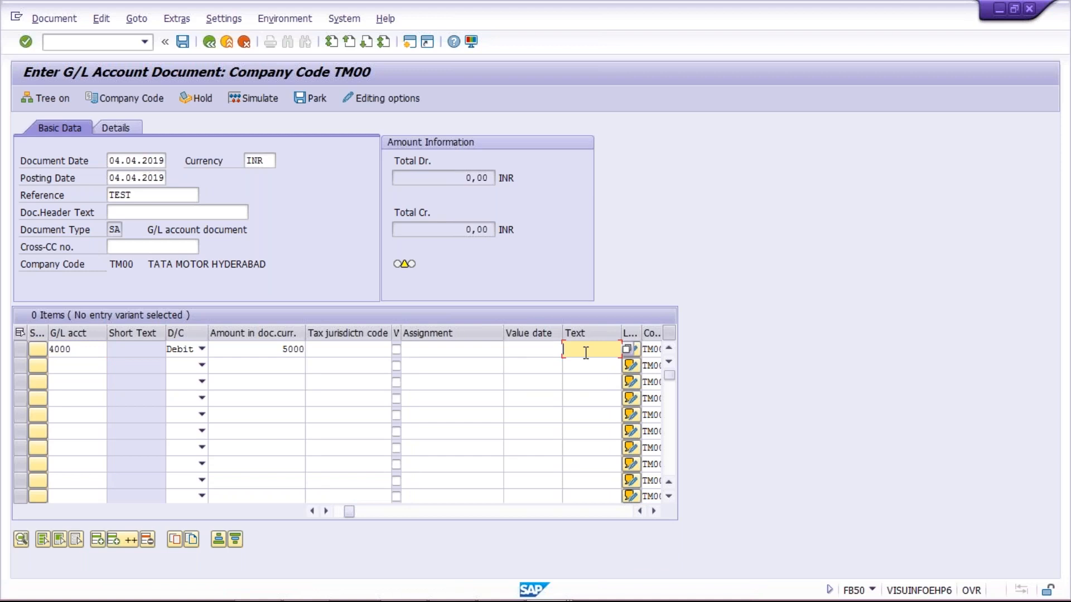
text(TEST)
key(BackSpace)
key(BackSpace)
key(BackSpace)
key(BackSpace)
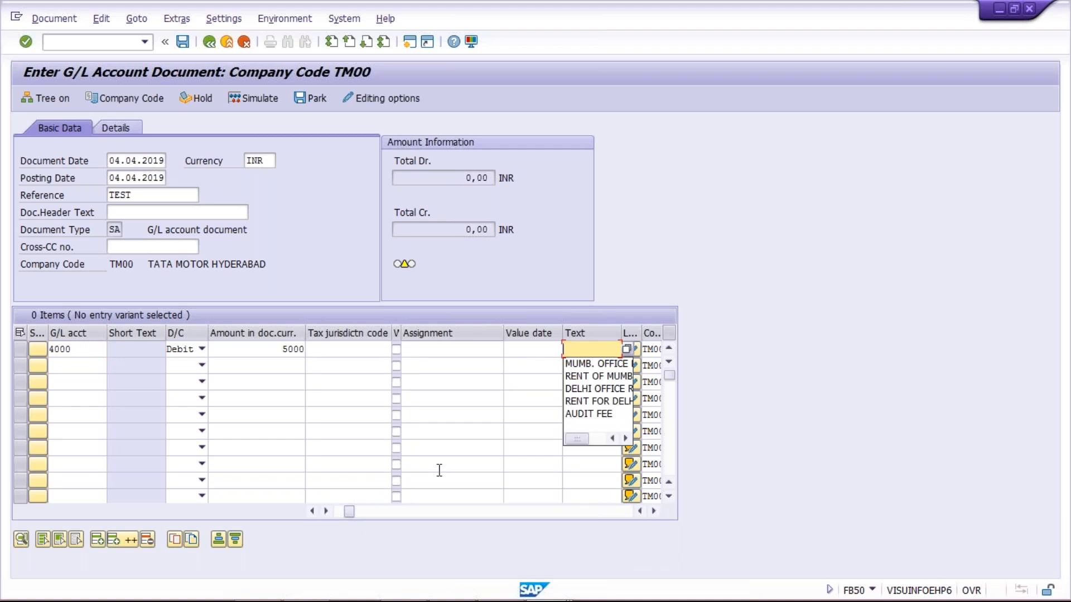
text(RE)
key(Down)
key(Down)
key(Return)
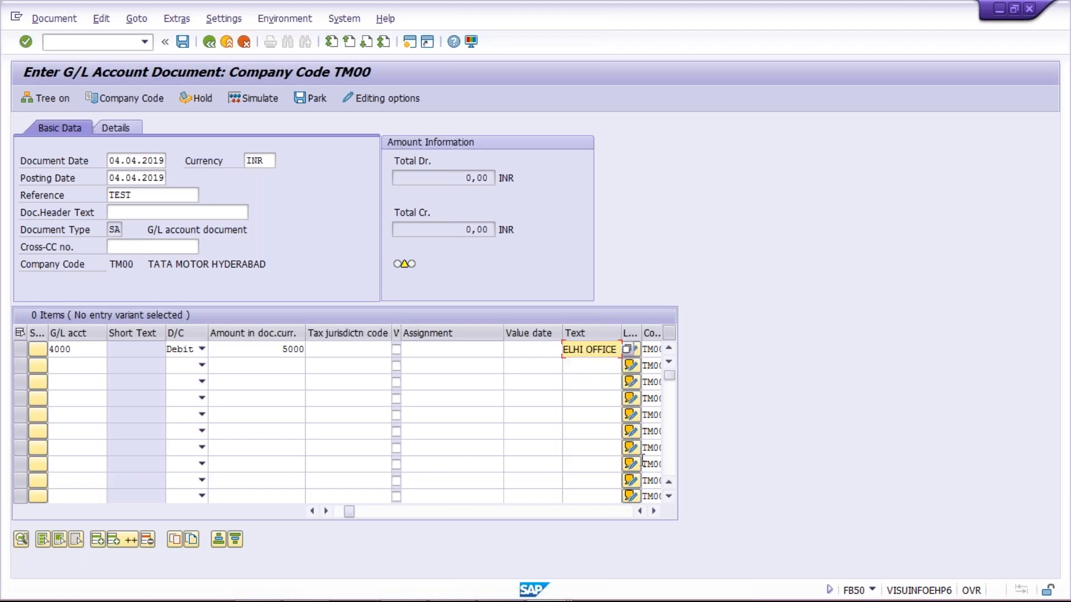
click(342, 515)
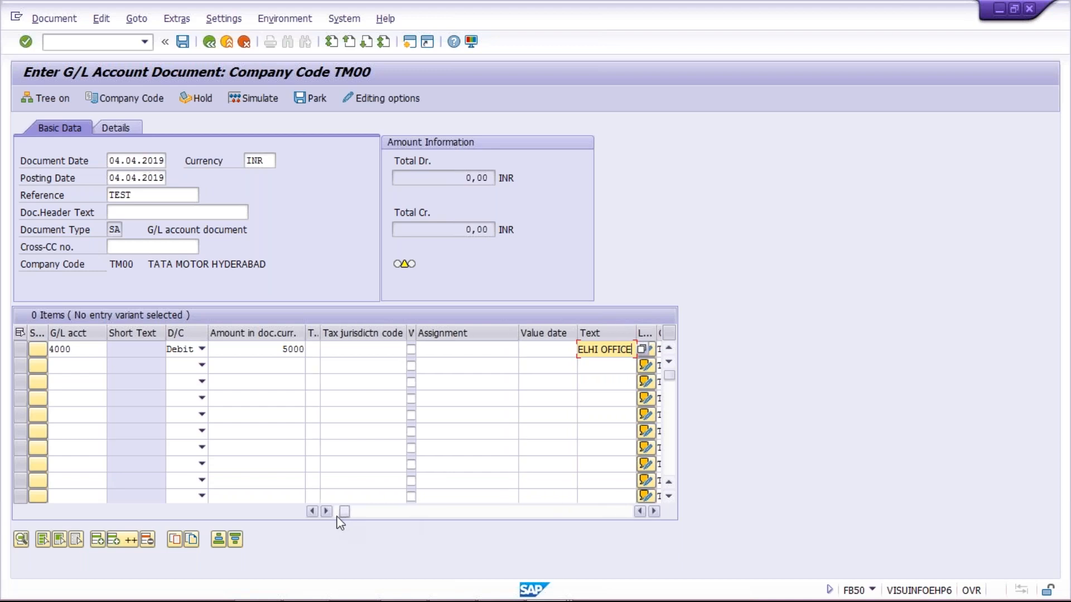
click(338, 516)
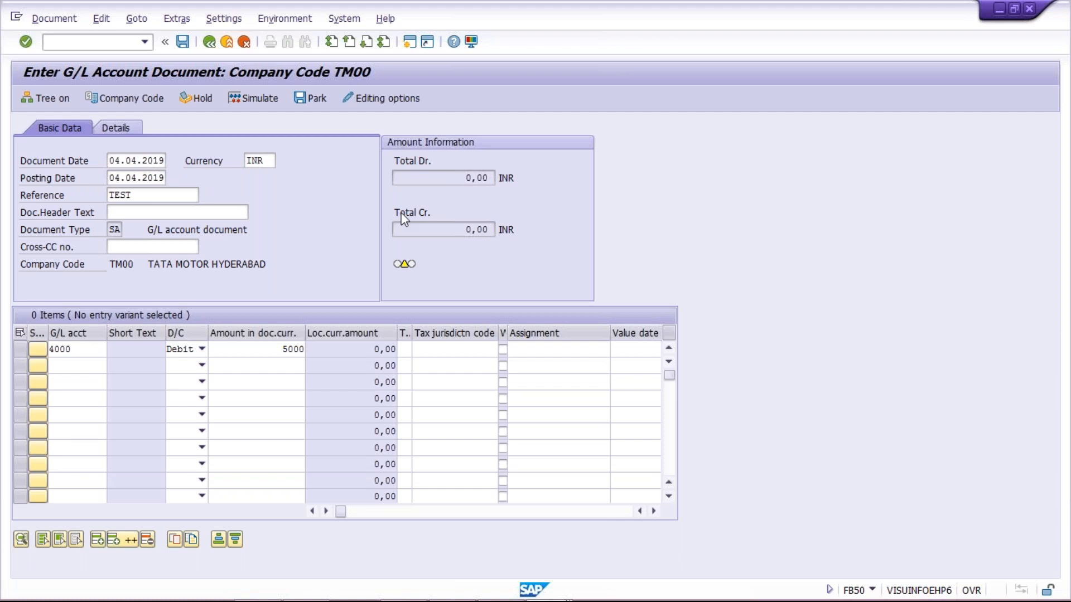
click(465, 176)
double_click(465, 175)
click(310, 258)
click(239, 350)
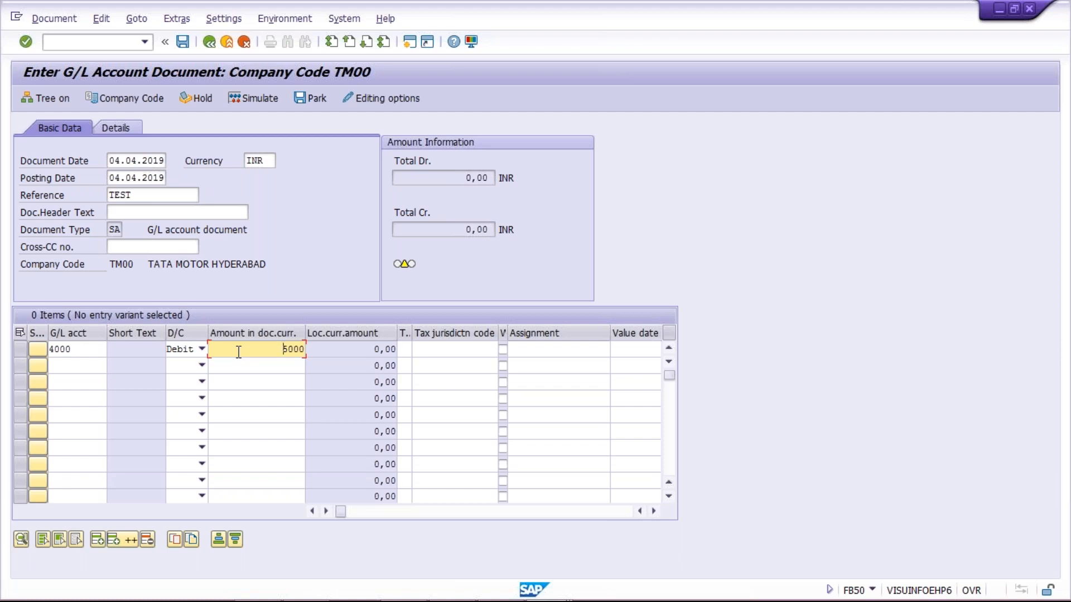
click(318, 270)
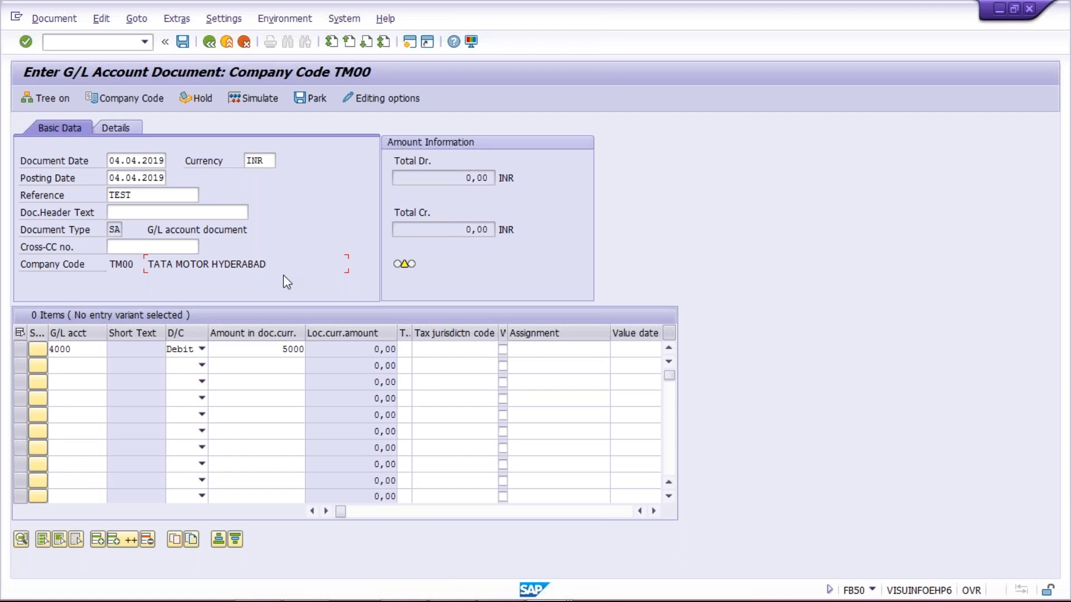
click(255, 351)
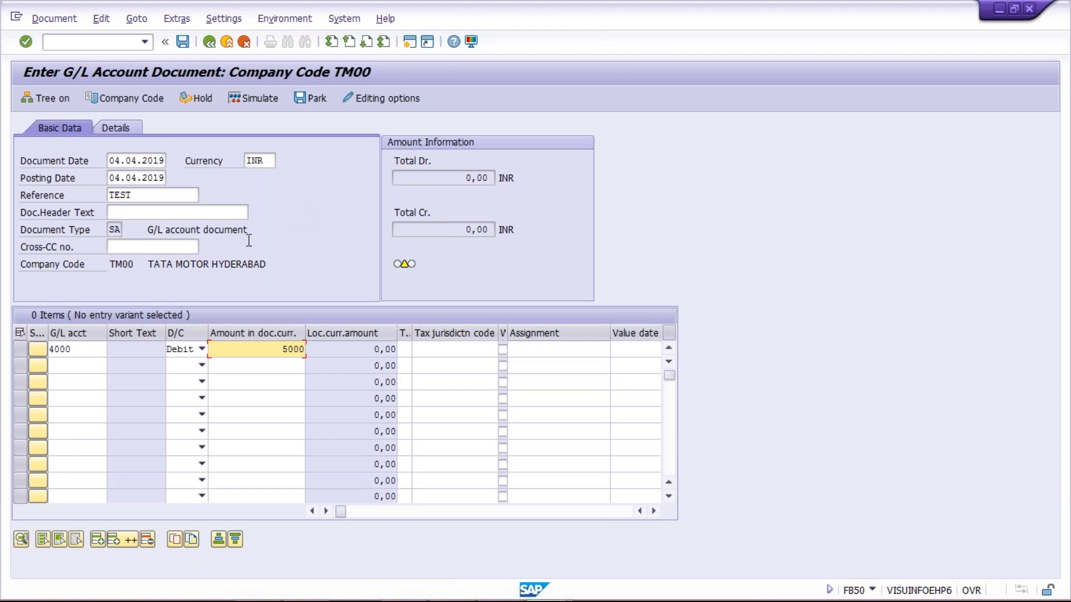
Hold the unfinished FB50 document and create an additional SAP session
click(202, 98)
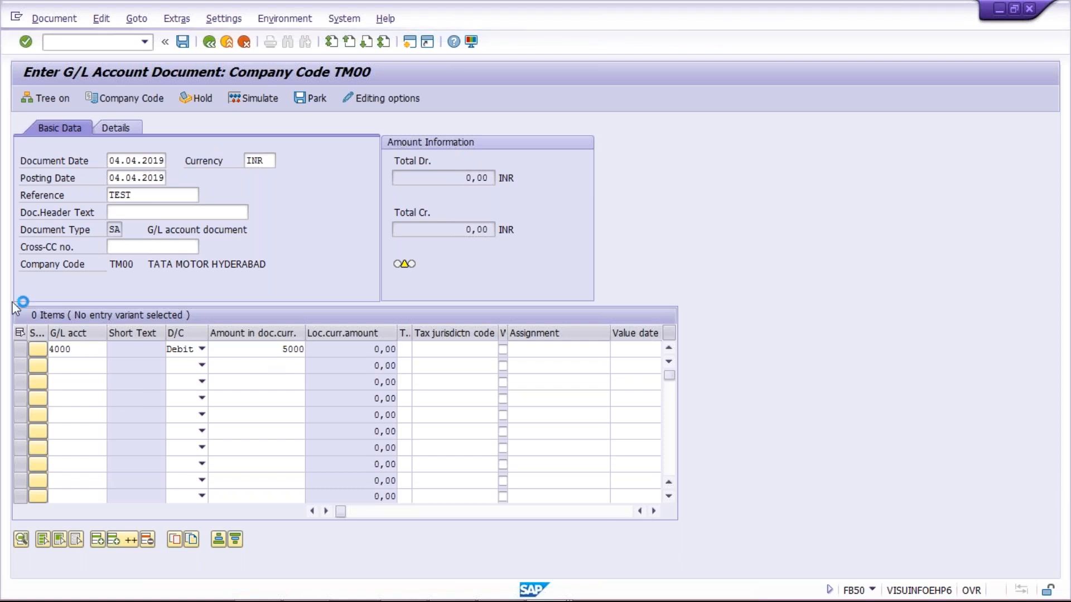
click(15, 18)
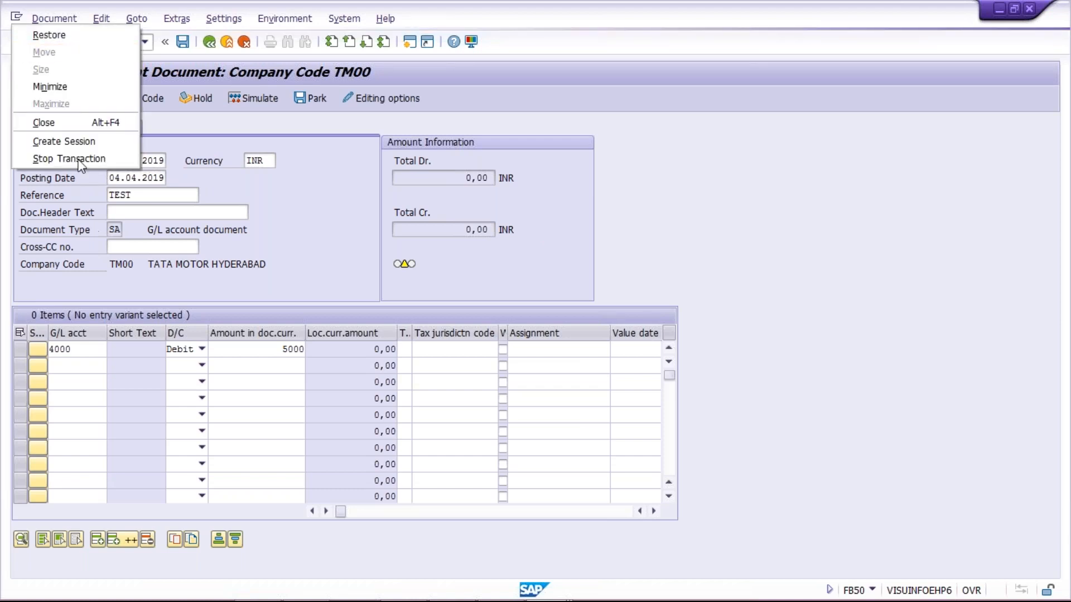
click(77, 143)
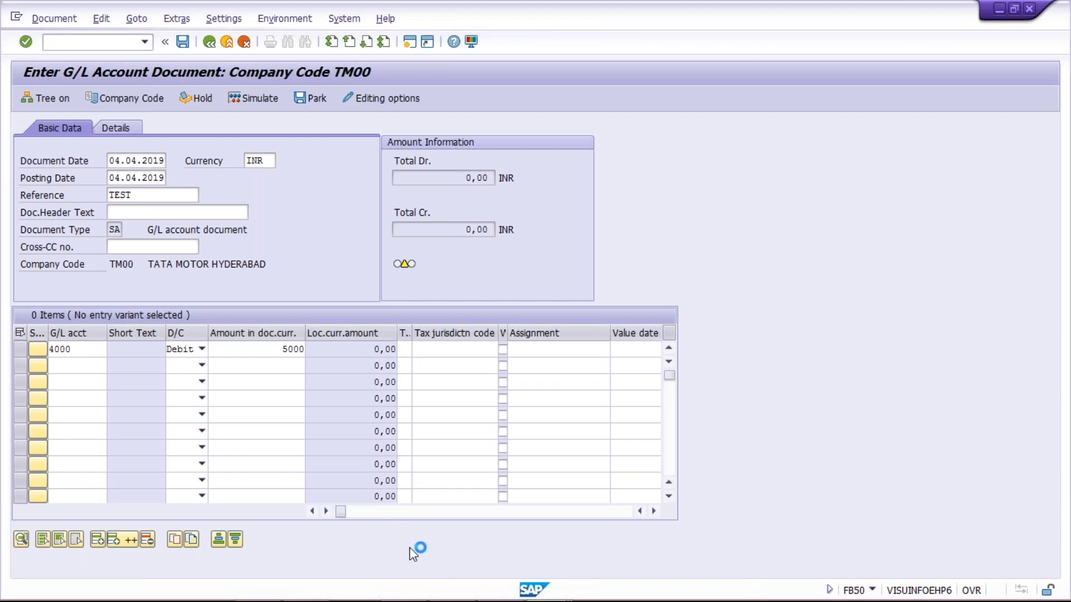
Switch to the G/L Account Line Item Display window, then to the SAP Logon window
mouse_move(446, 591)
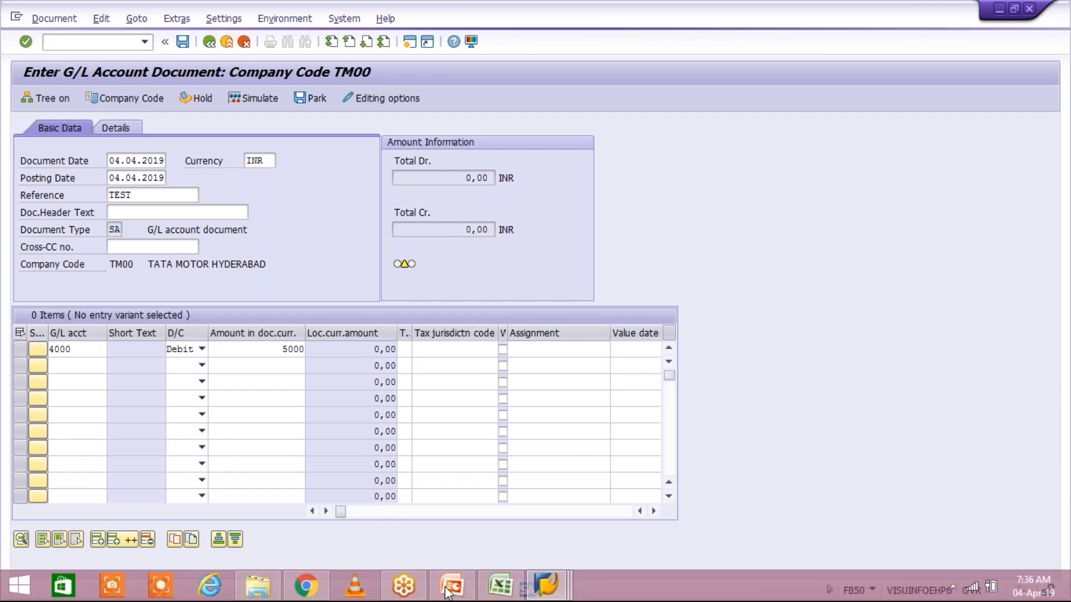
click(545, 594)
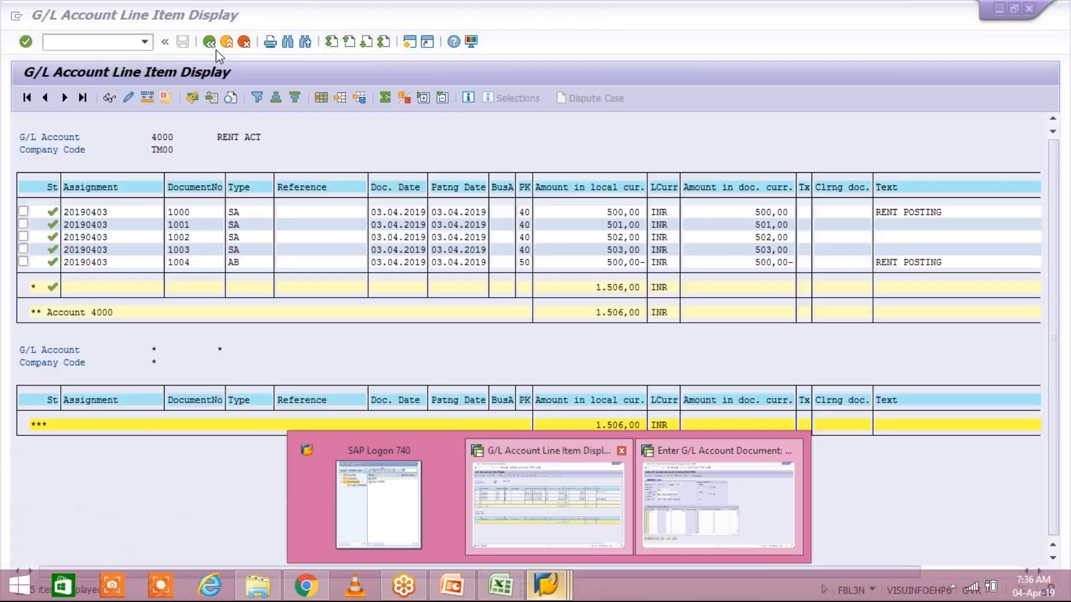
click(558, 502)
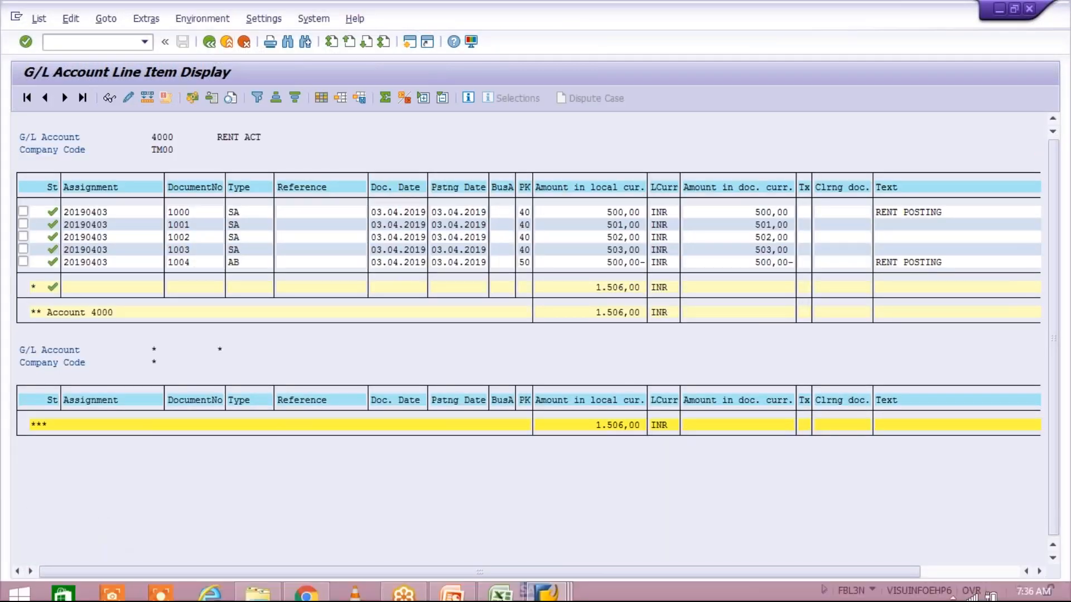
mouse_move(527, 592)
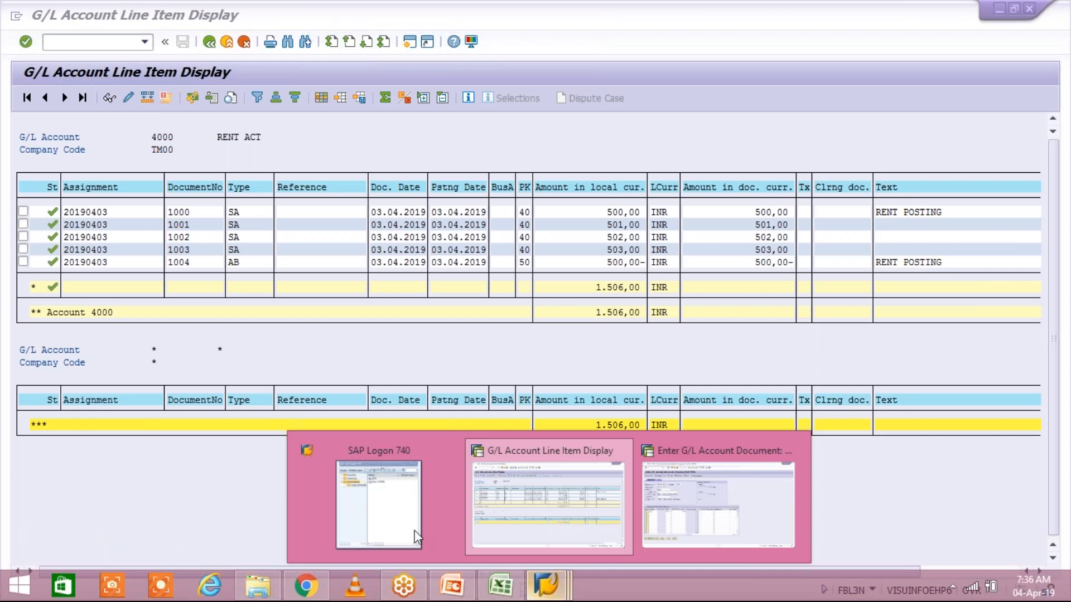
click(417, 537)
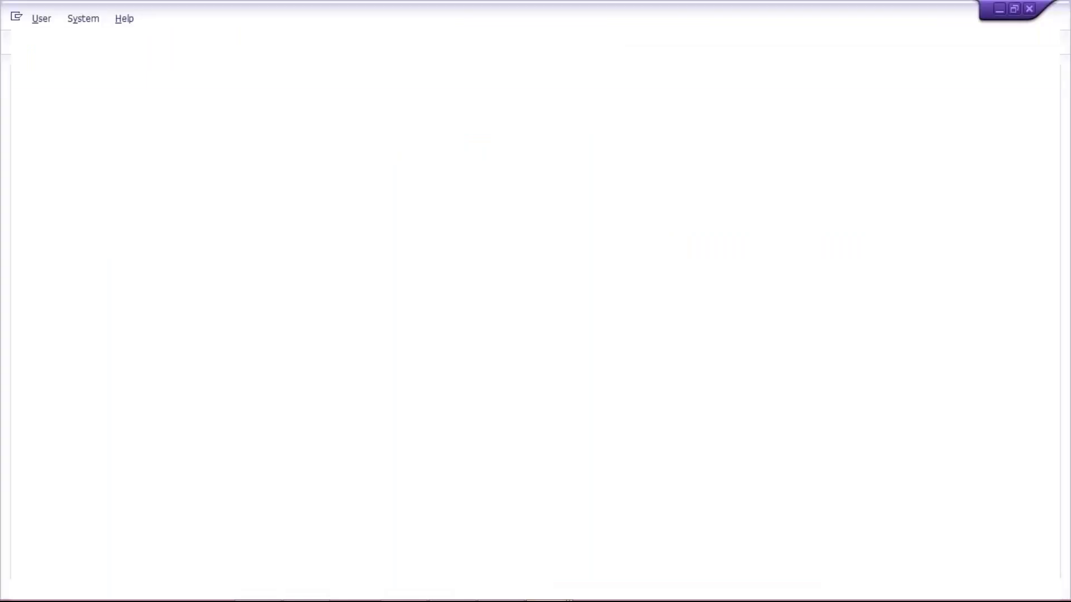
Log on to client 800 with the remembered user and password, then dismiss the connection-reset error
key(Down)
key(Down)
key(Return)
key(Tab)
text(******)
key(Return)
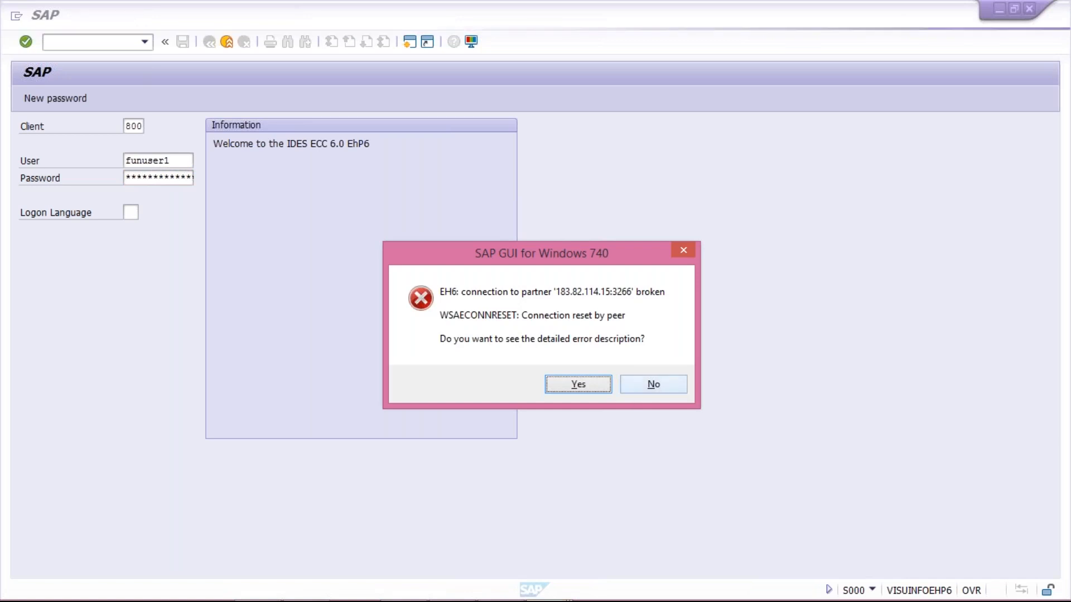
click(575, 386)
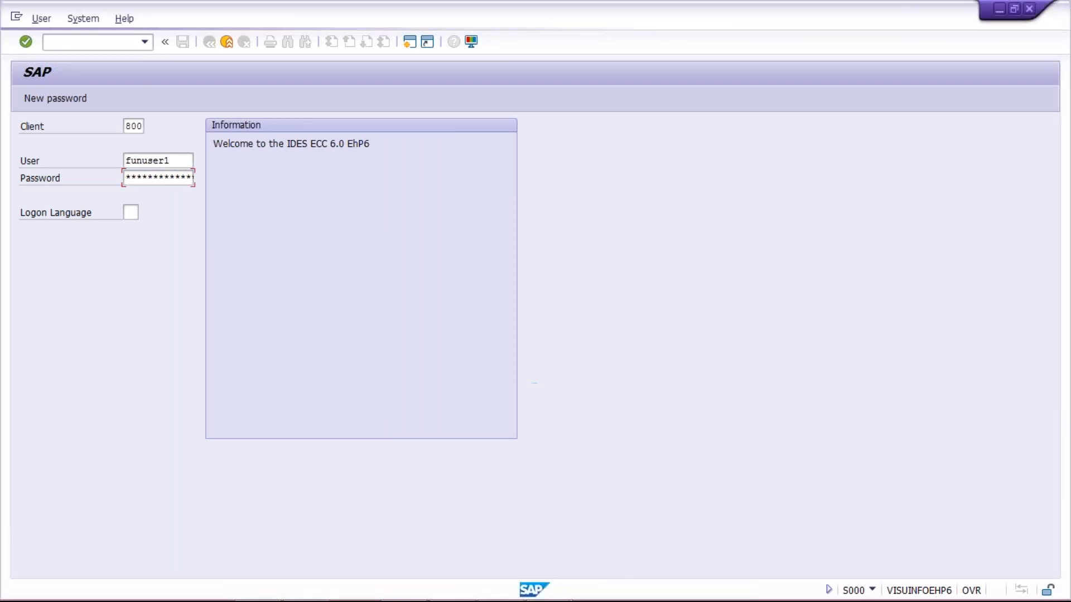
Return to the client 800 logon window, stop its transaction, and bring up SAP Logon 740
mouse_move(529, 600)
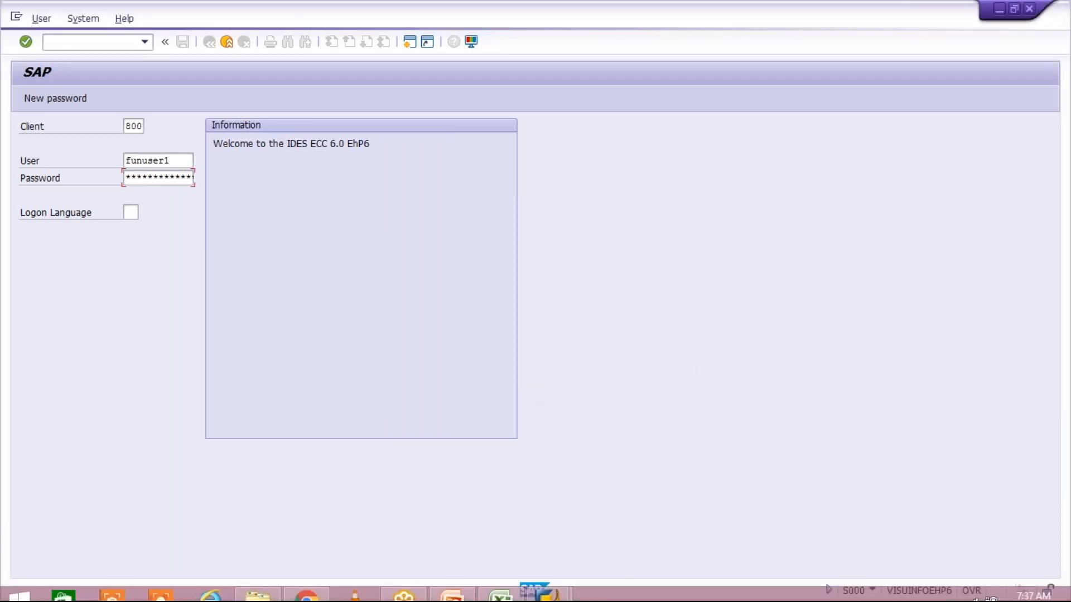
click(540, 586)
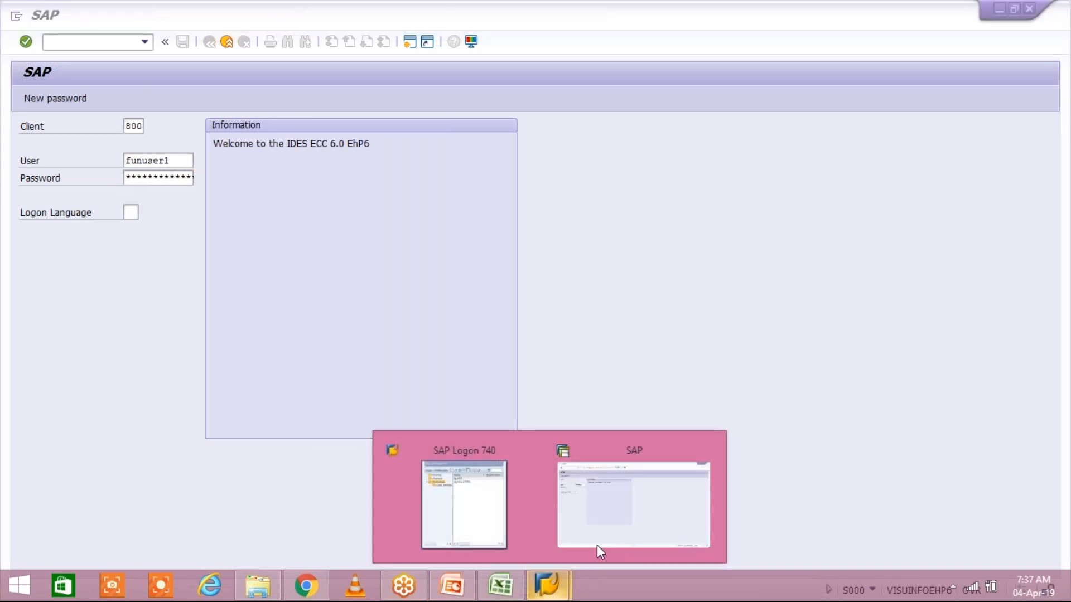
click(598, 545)
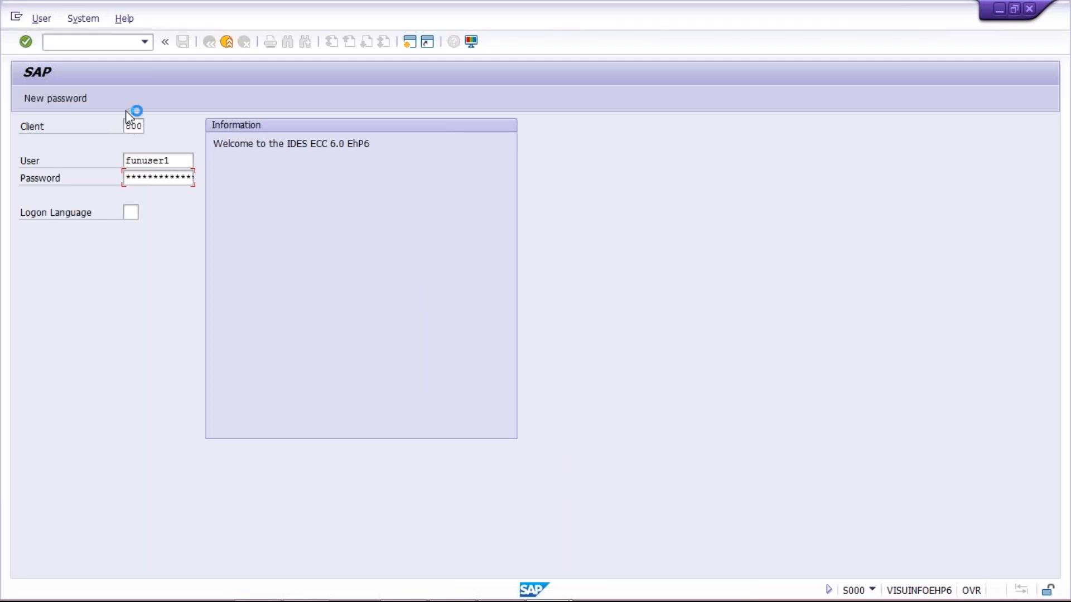
click(16, 21)
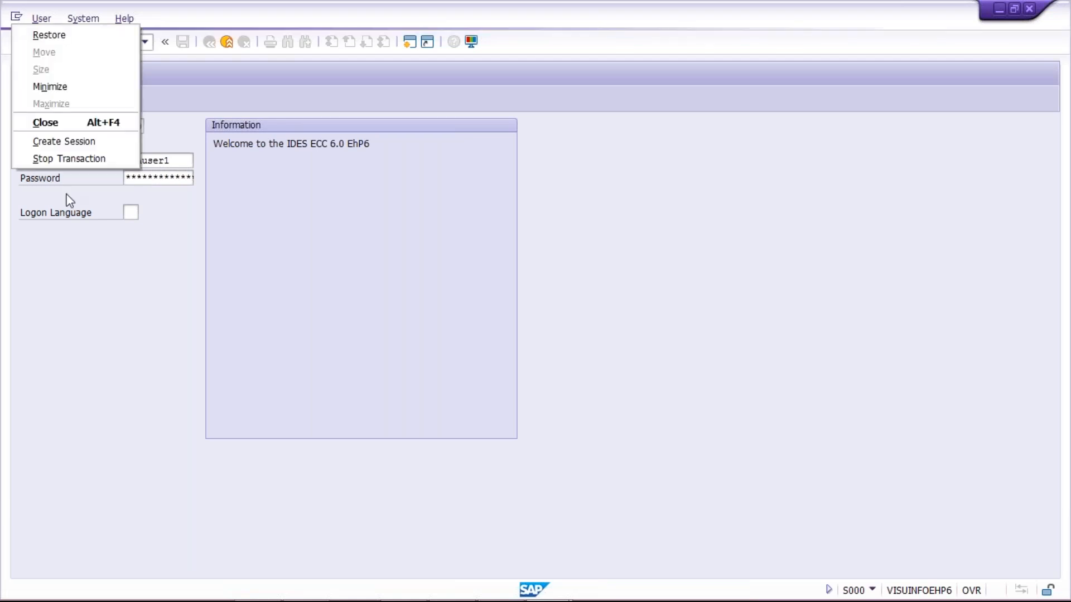
click(74, 159)
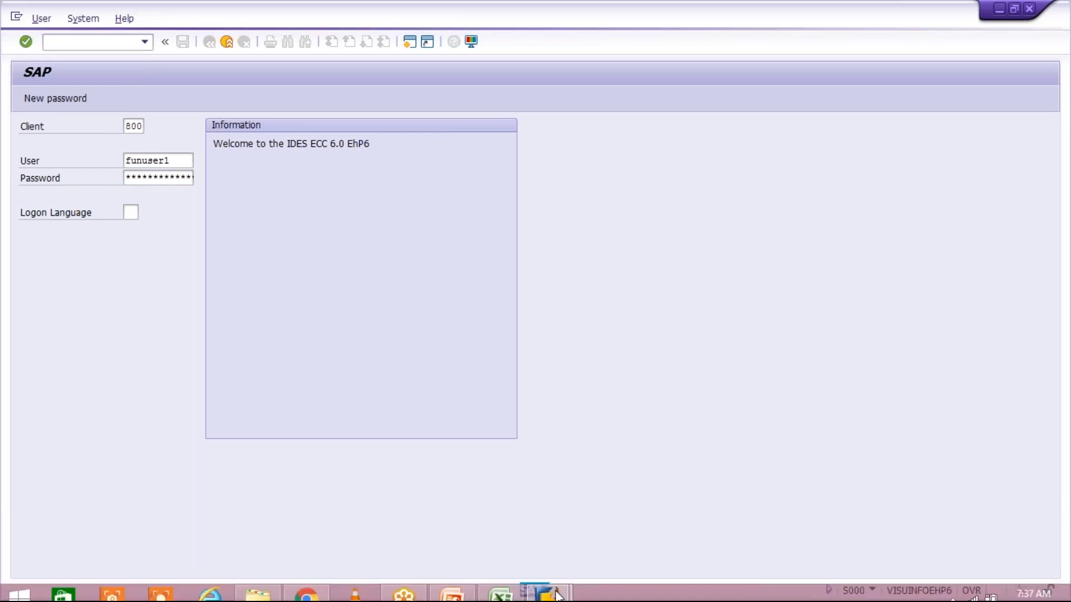
click(550, 592)
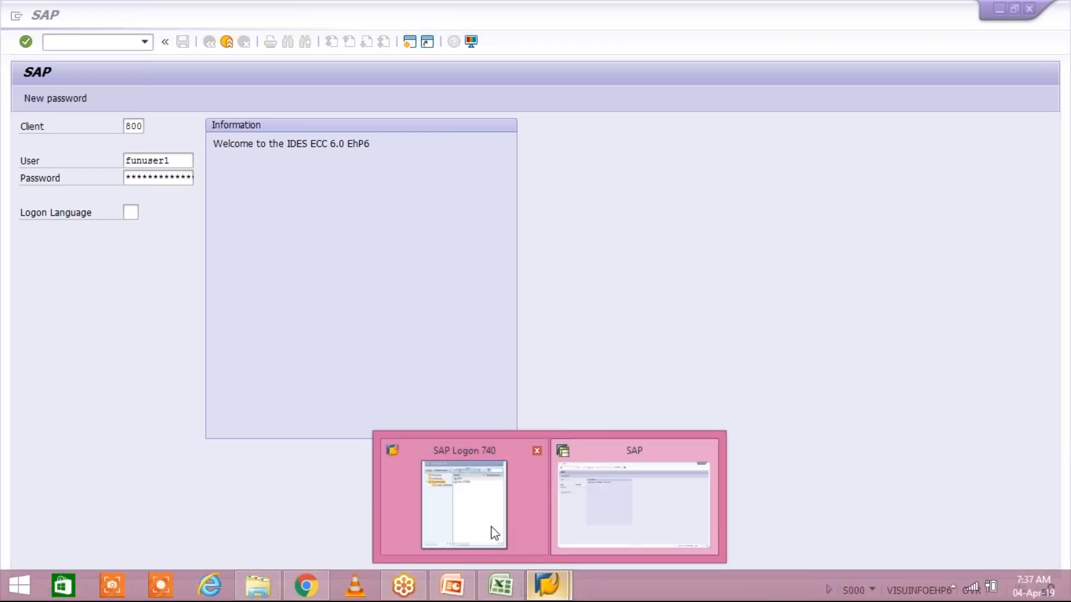
click(494, 533)
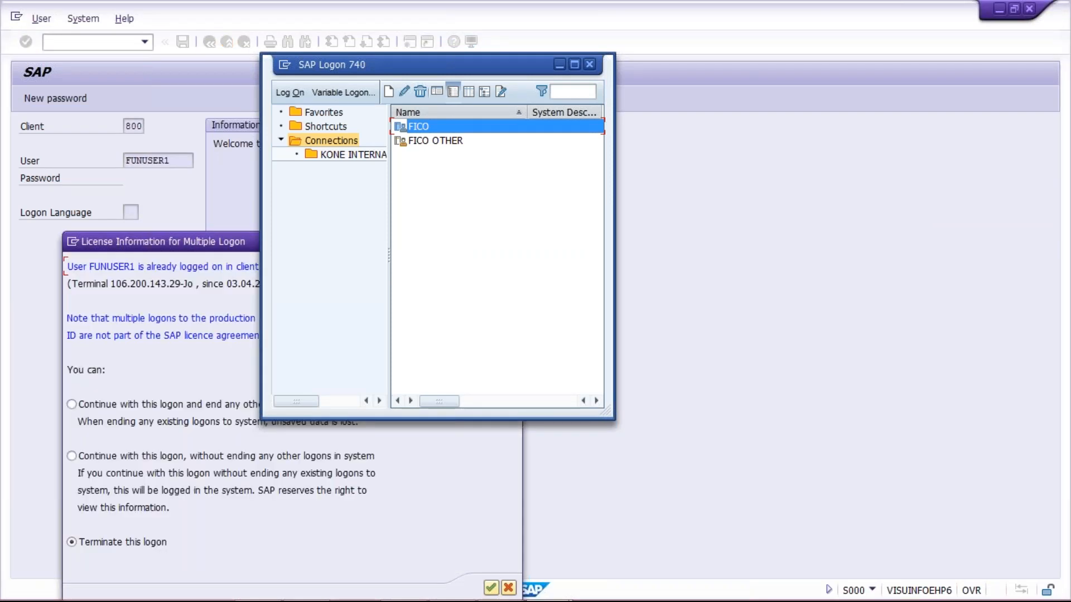
Launch the FICO connection, close the duplicate logon window, and continue this logon ending the others
double_click(457, 128)
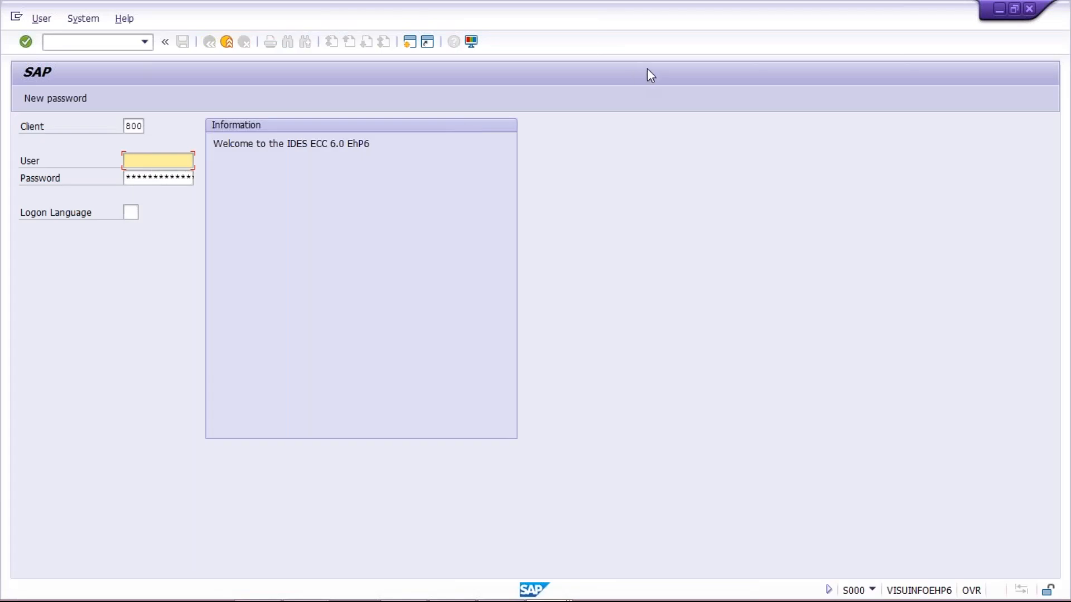
click(1030, 11)
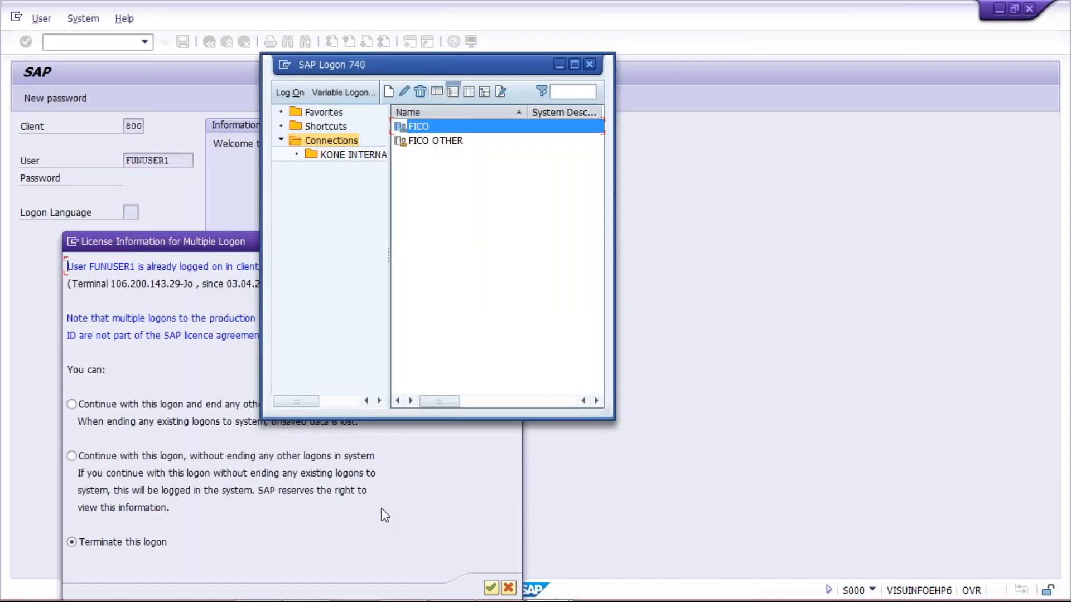
click(385, 516)
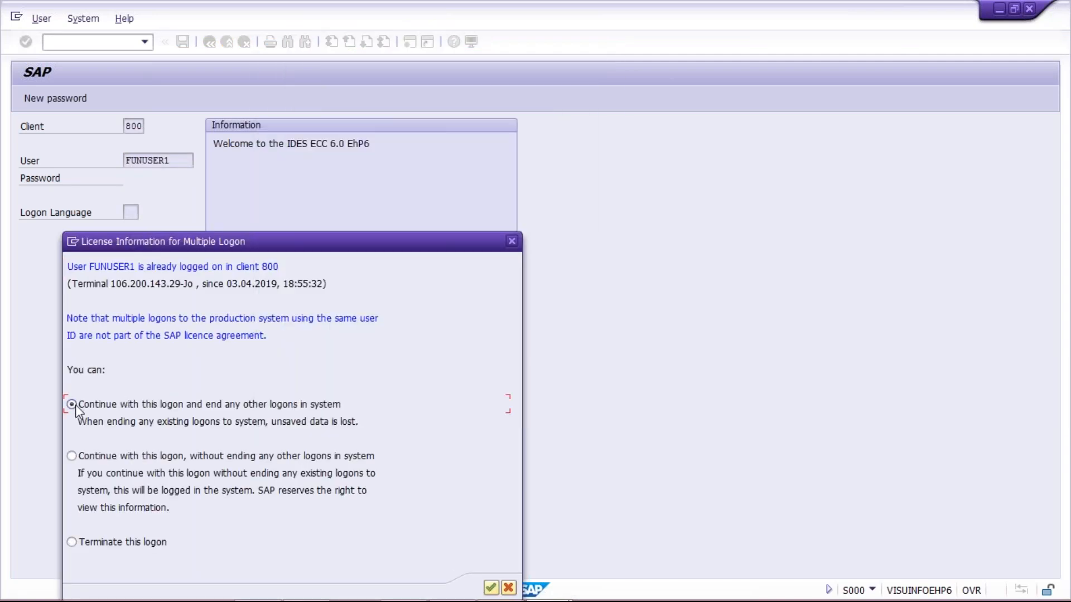
key(Return)
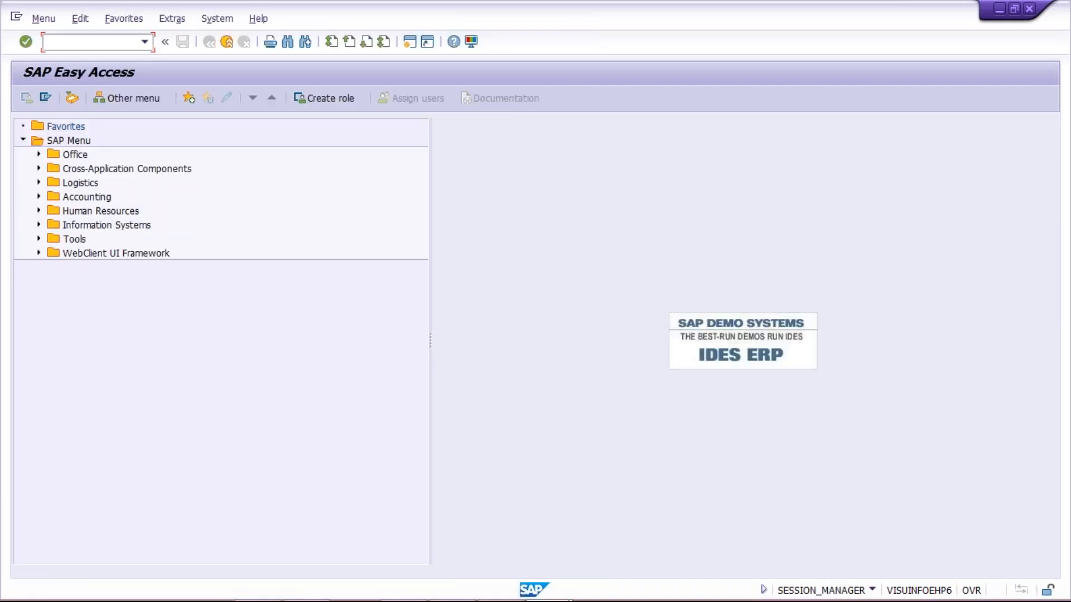
Restart FB50 with /NFB50 and fill document date 04.04.2019 and reference TEST from history
key(Down)
key(Return)
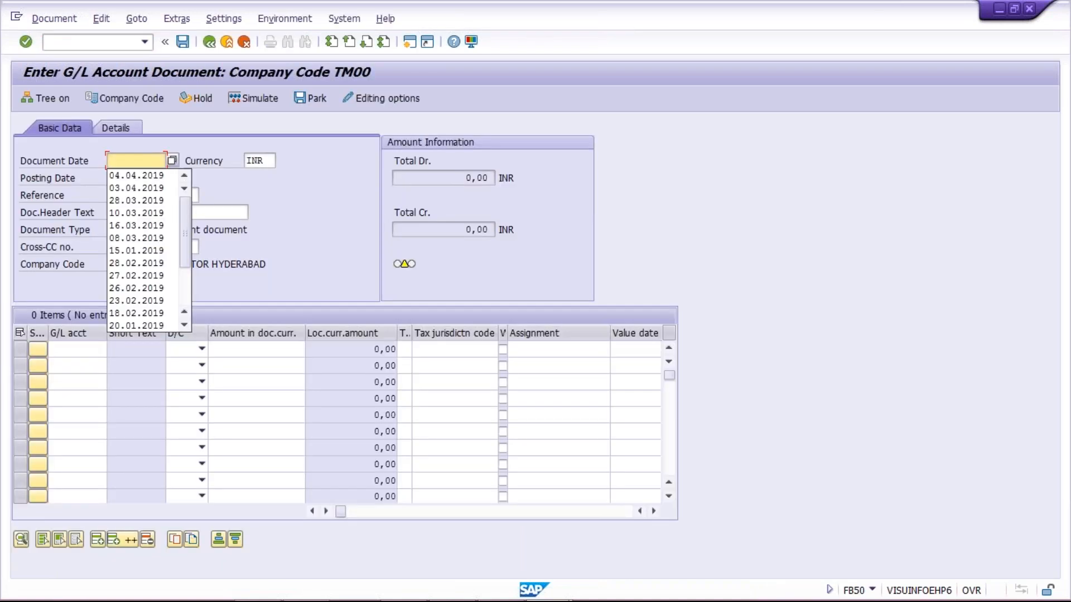
key(Down)
key(Return)
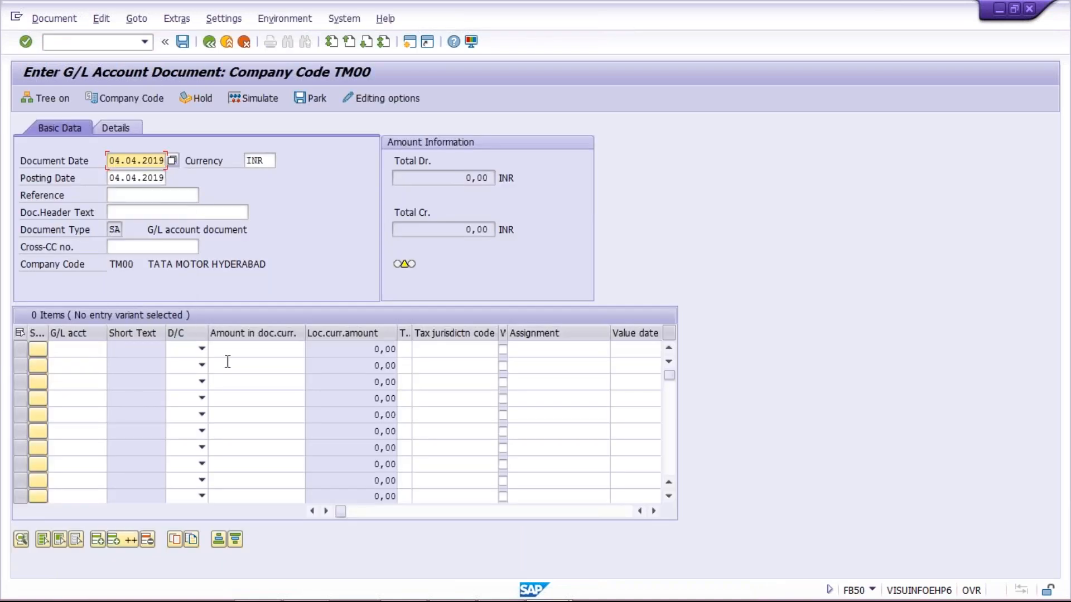
click(137, 194)
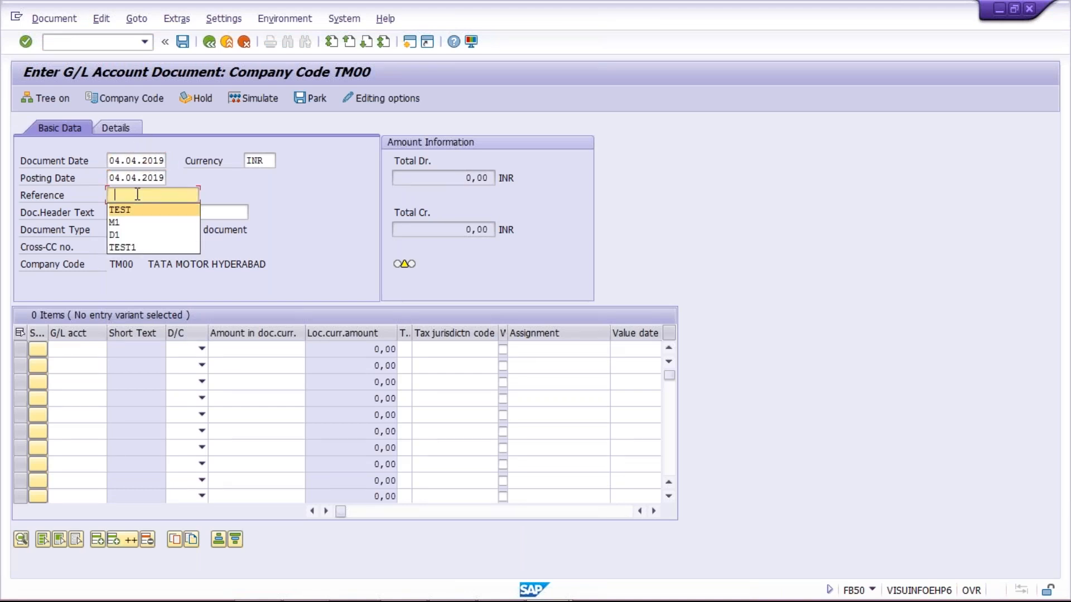
key(Down)
key(Return)
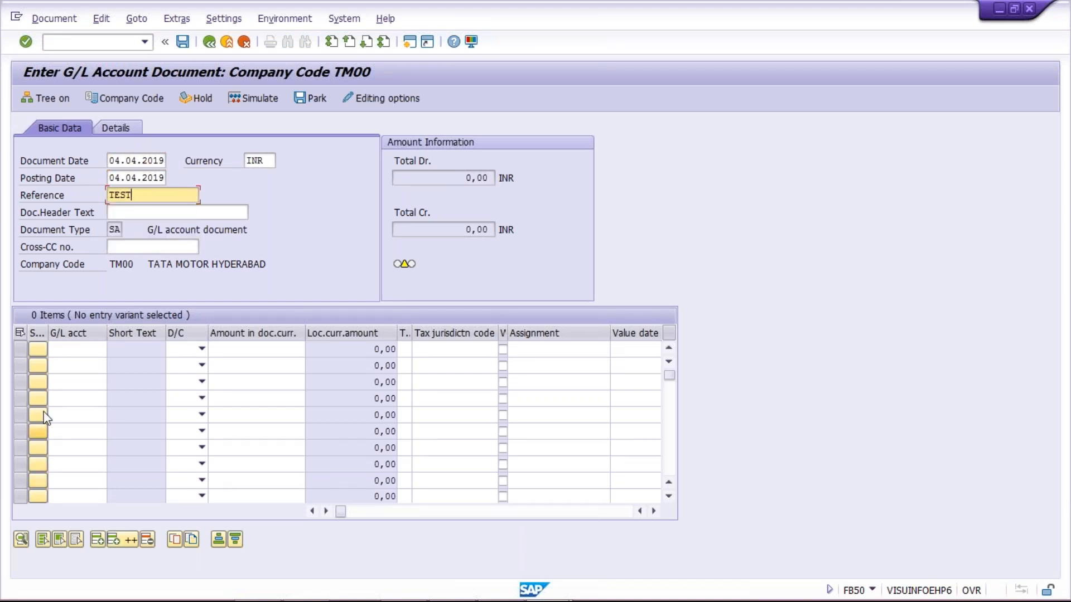
Enter the first line as G/L 4000, Debit 5000, with the 'RENT FOR DELHI OFFICE' text
click(73, 350)
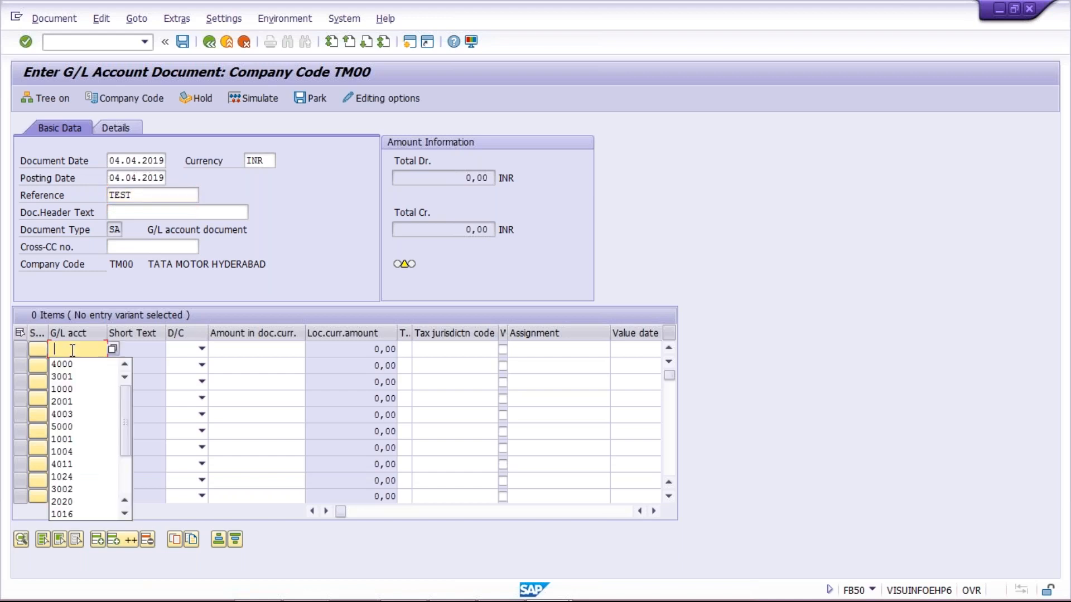
key(Down)
key(Return)
key(Tab)
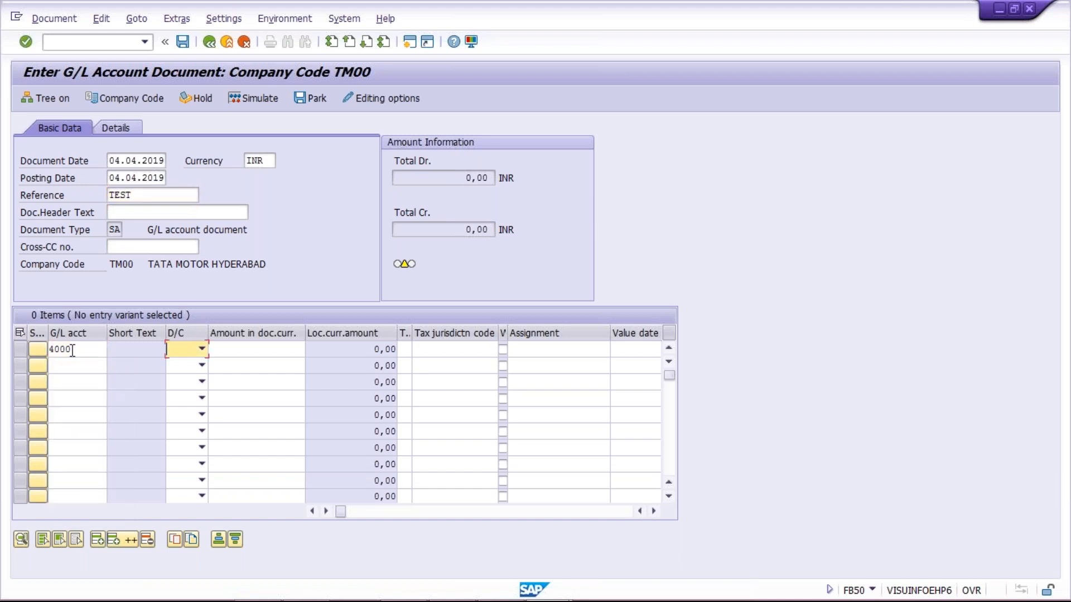
key(Down)
key(Tab)
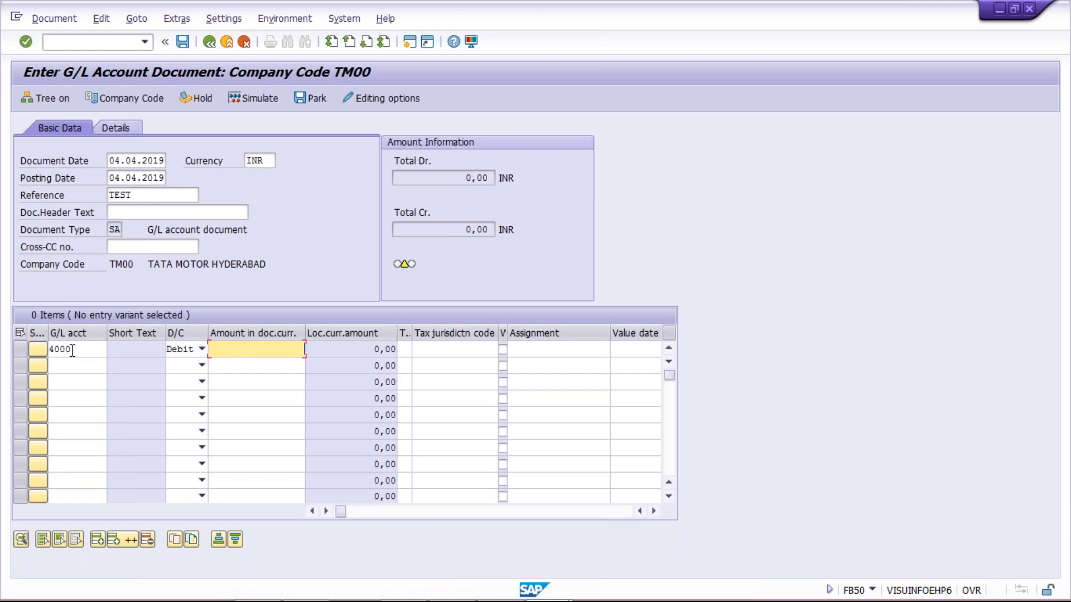
text(5000)
key(Tab)
key(Tab)
key(Tab)
key(Tab)
key(Tab)
key(Tab)
key(Tab)
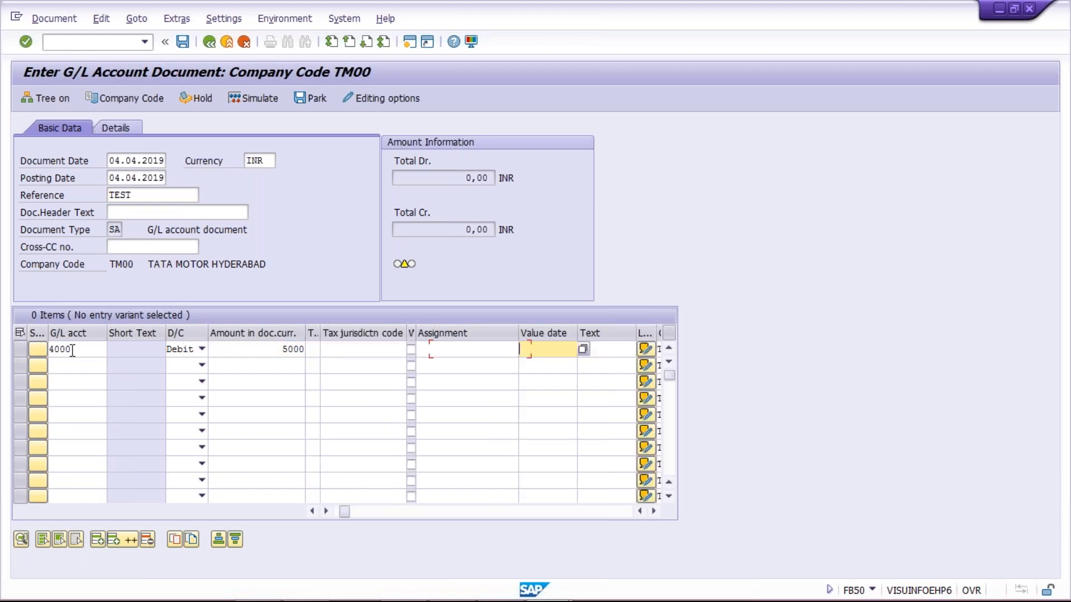
key(shift+Tab)
key(BackSpace)
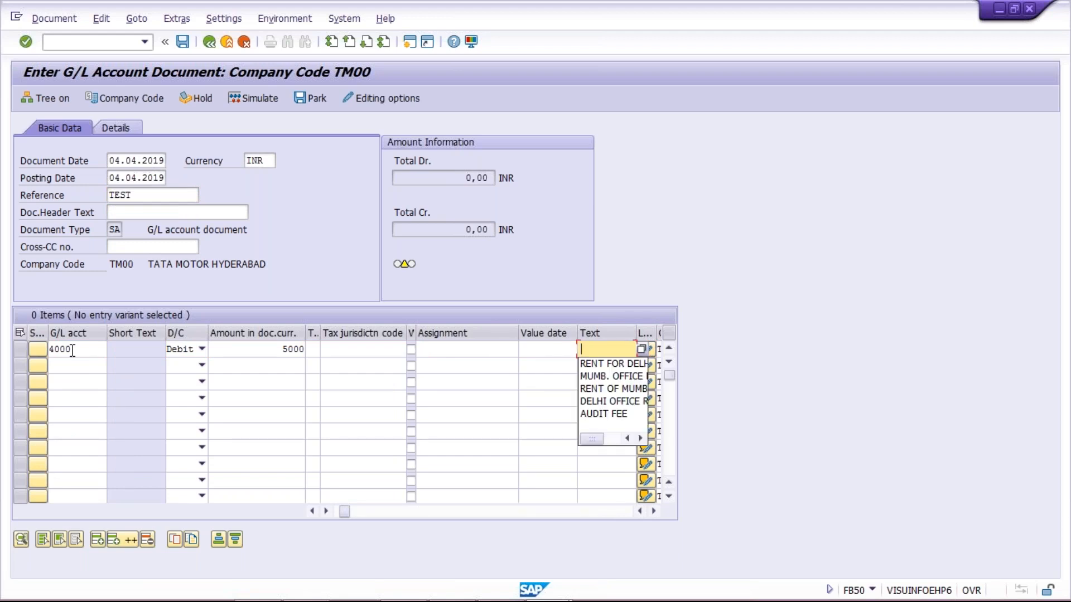
key(Down)
key(Down)
key(Down)
key(Down)
key(Return)
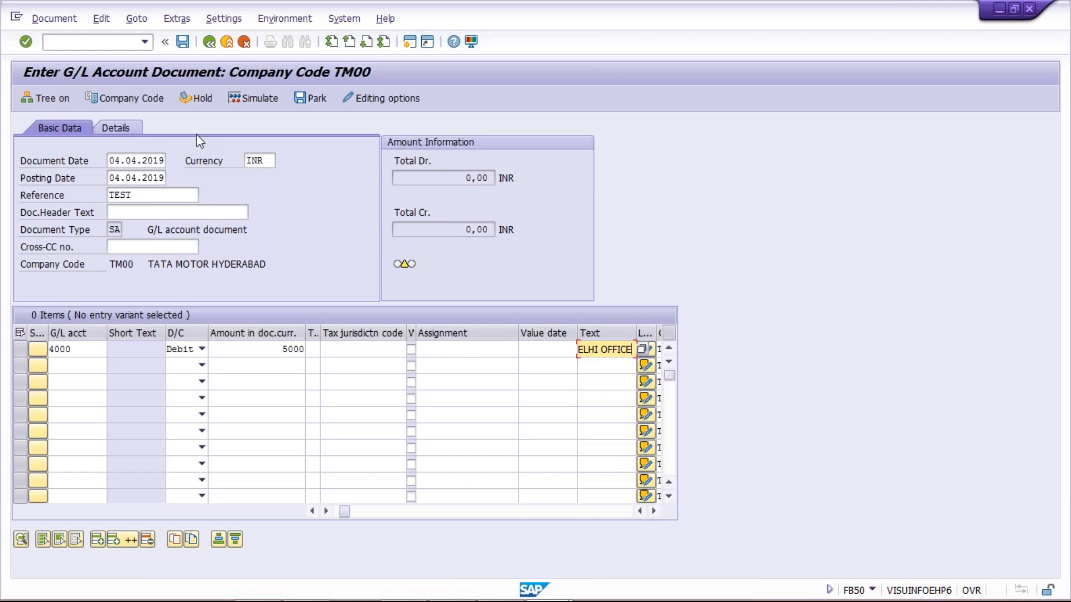
Try holding the FB50 entry as temporary document 123, which fails because the number already exists
click(204, 103)
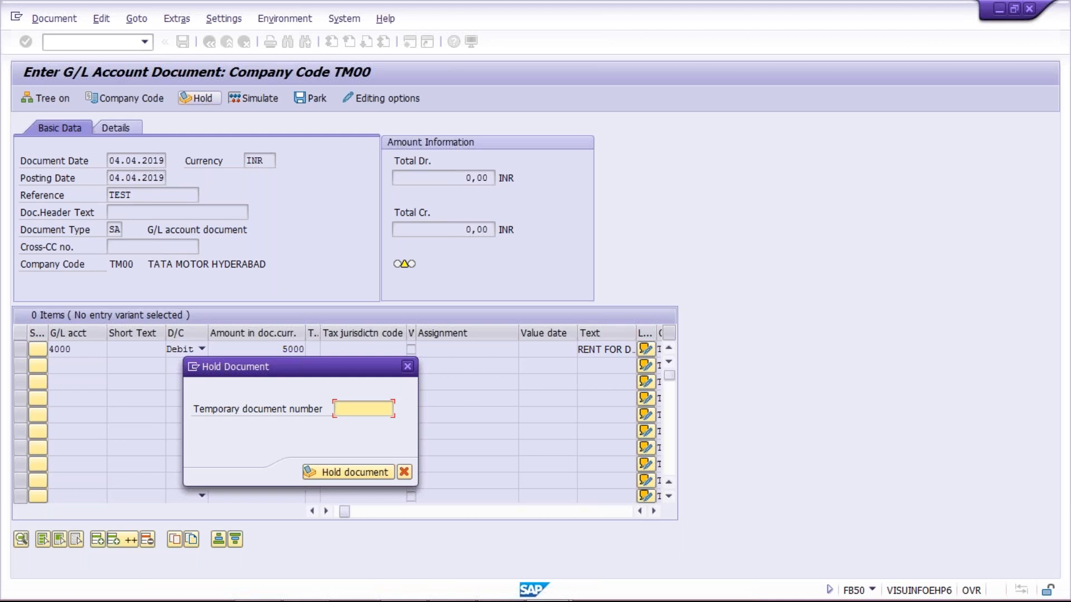
text(123)
key(Return)
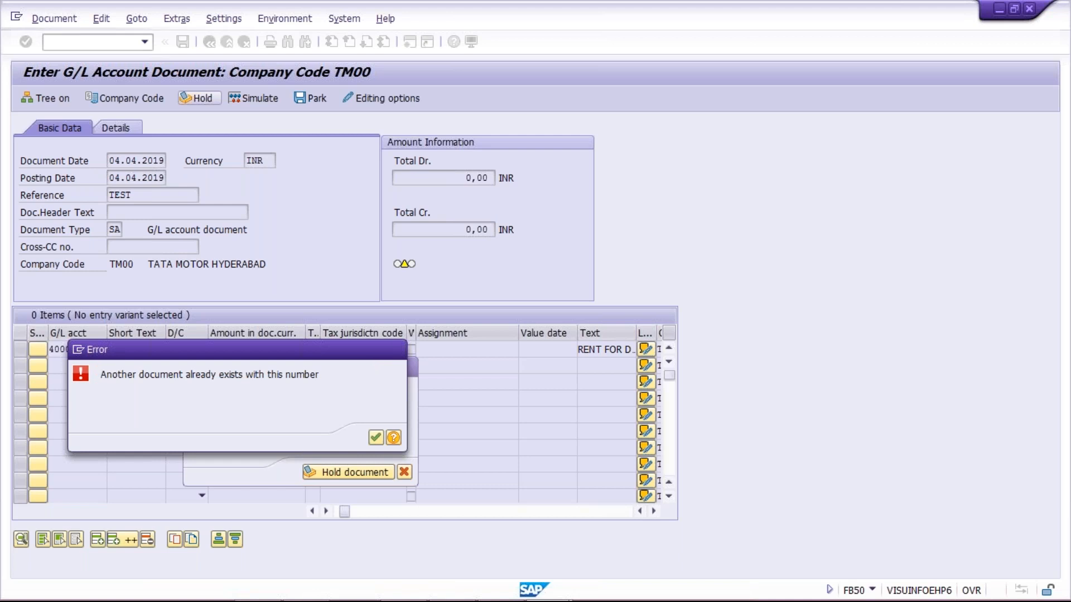
Dismiss the duplicate-number error and hold the entry under temporary number 12345 instead
key(Return)
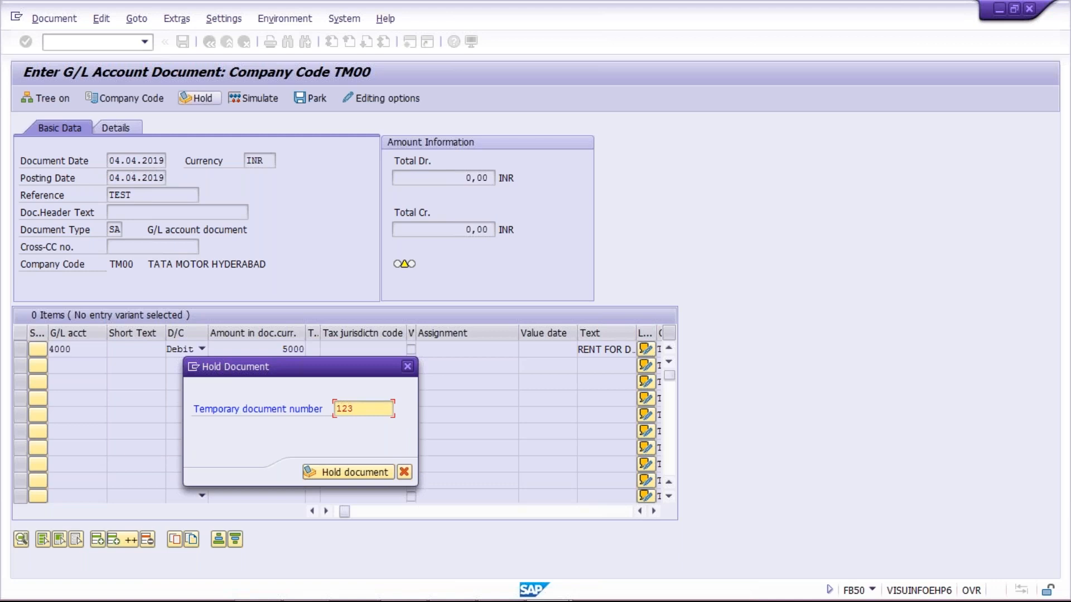
text(45)
key(Return)
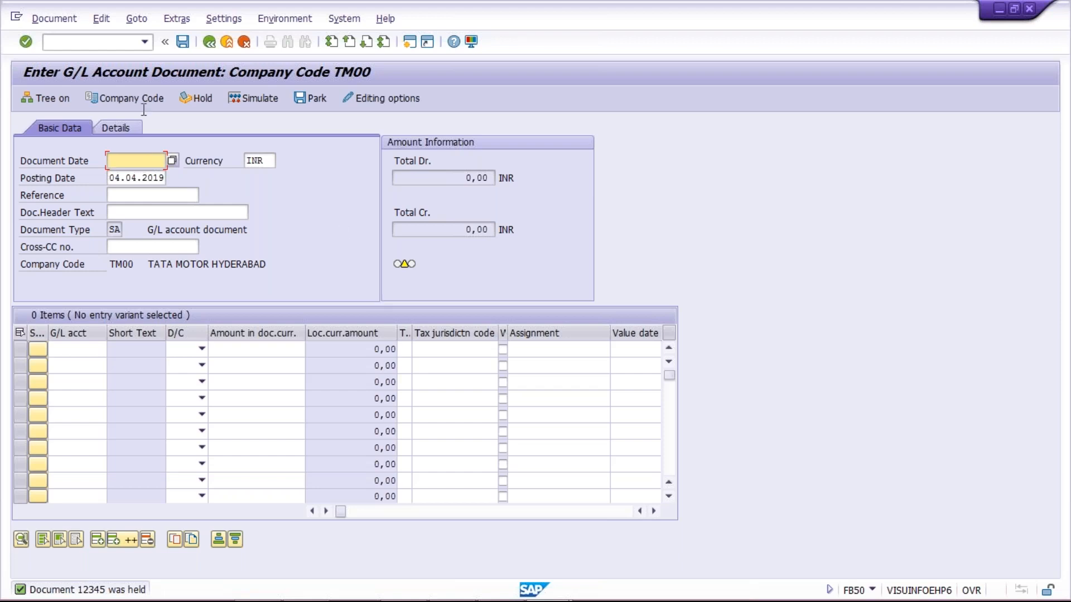
click(100, 23)
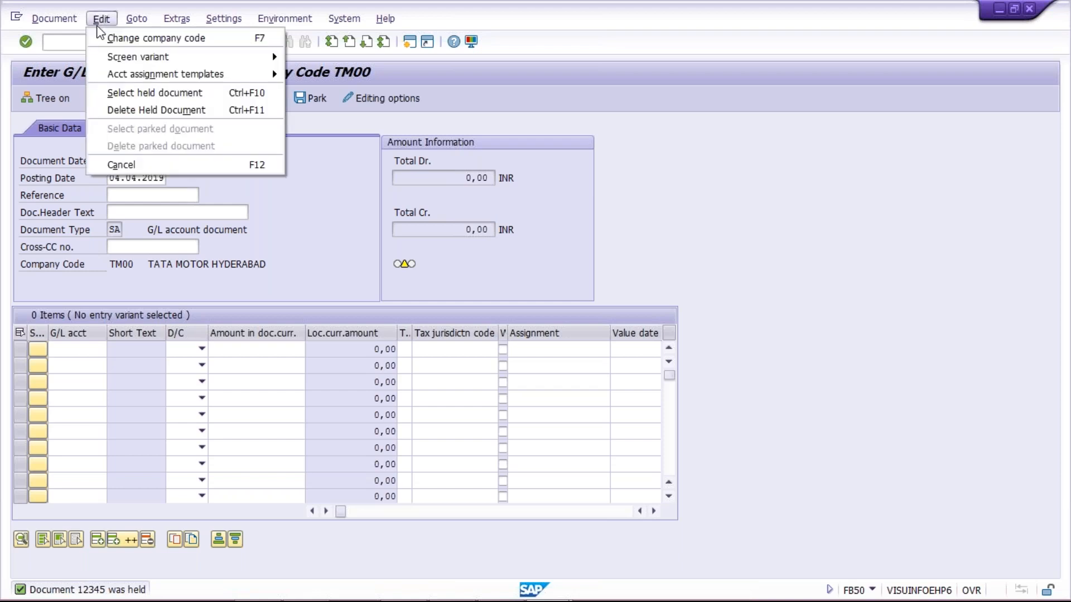
Recall held document 12345, restoring its 5.000,00 debit to G/L account 4000
click(140, 93)
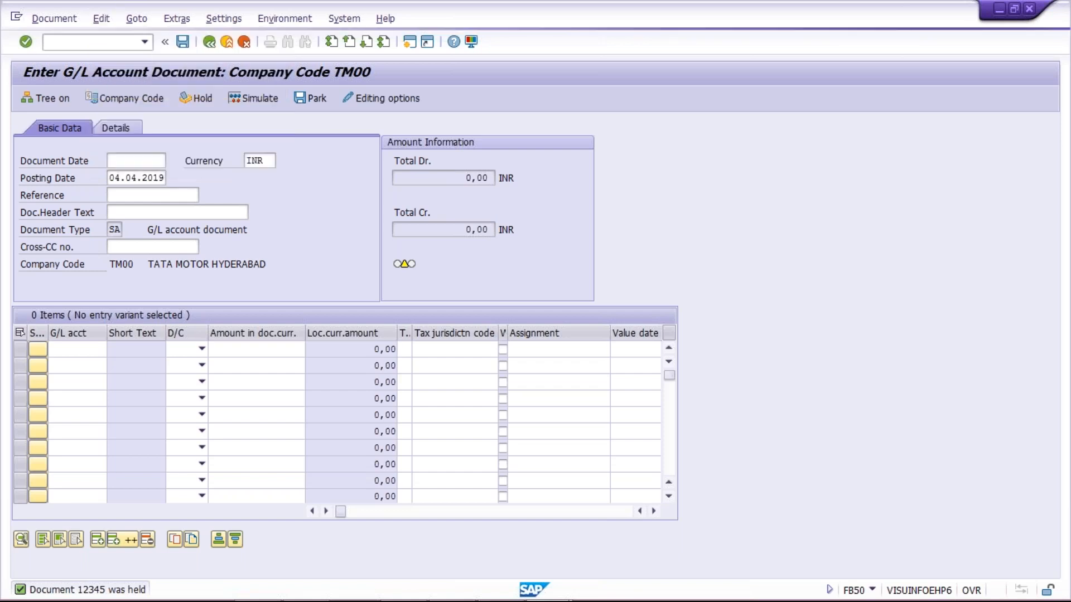
text(12345)
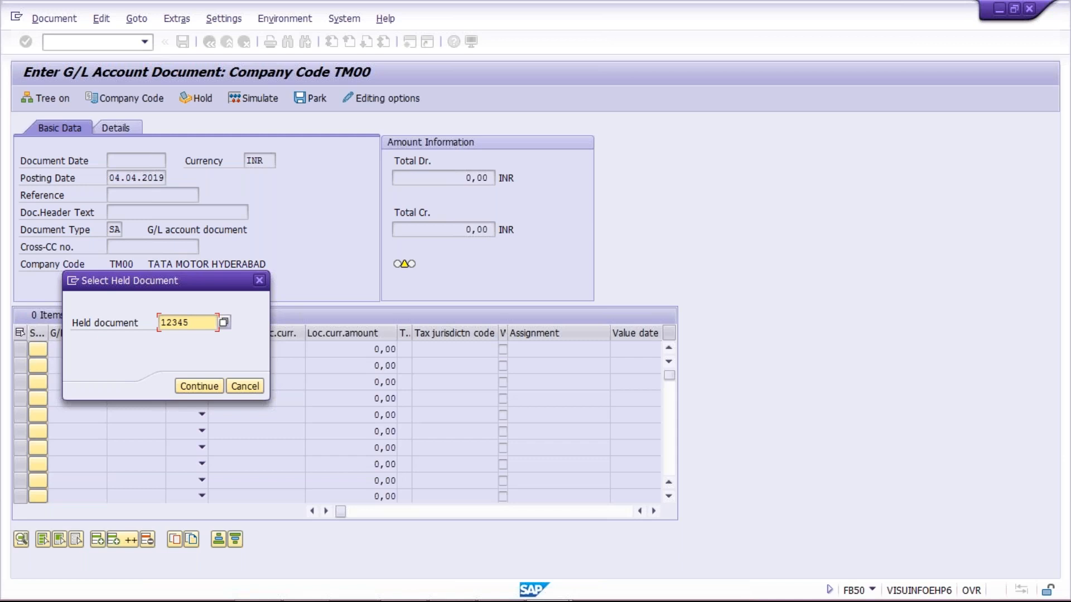
key(Return)
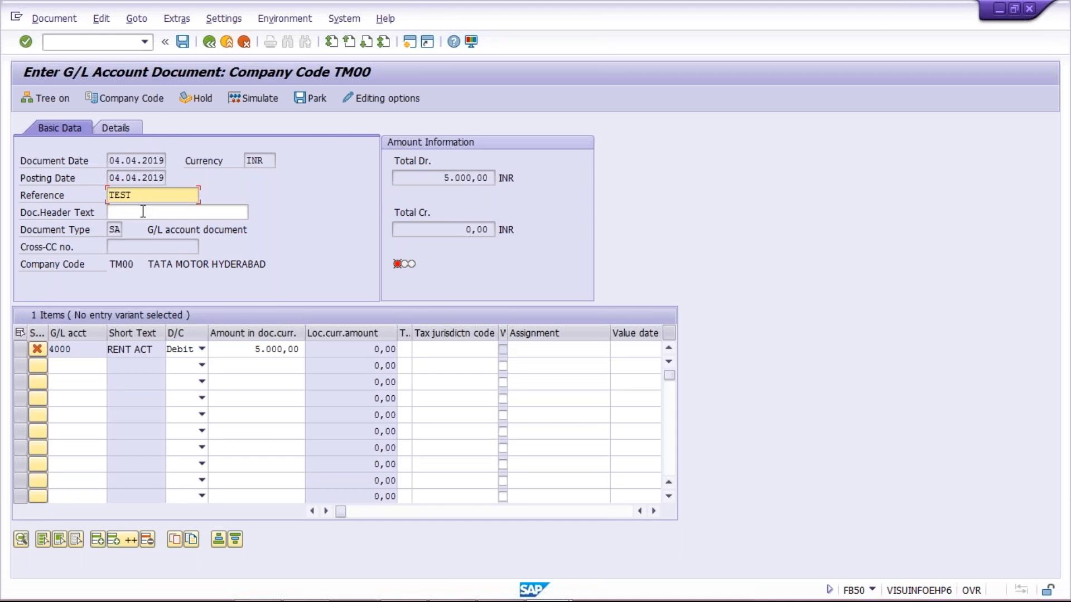
click(248, 348)
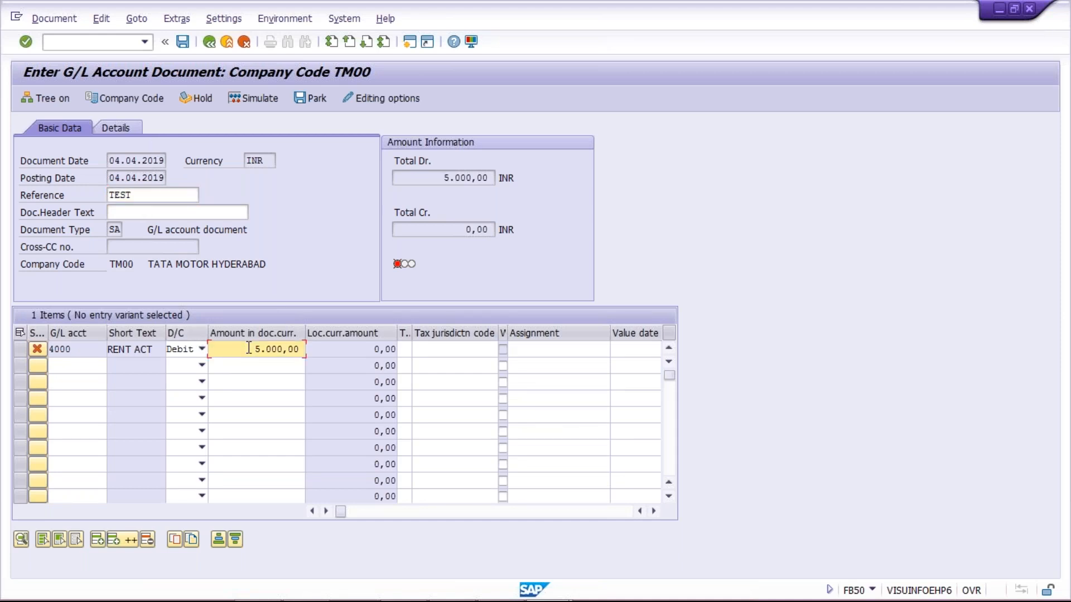
drag(253, 349, 312, 547)
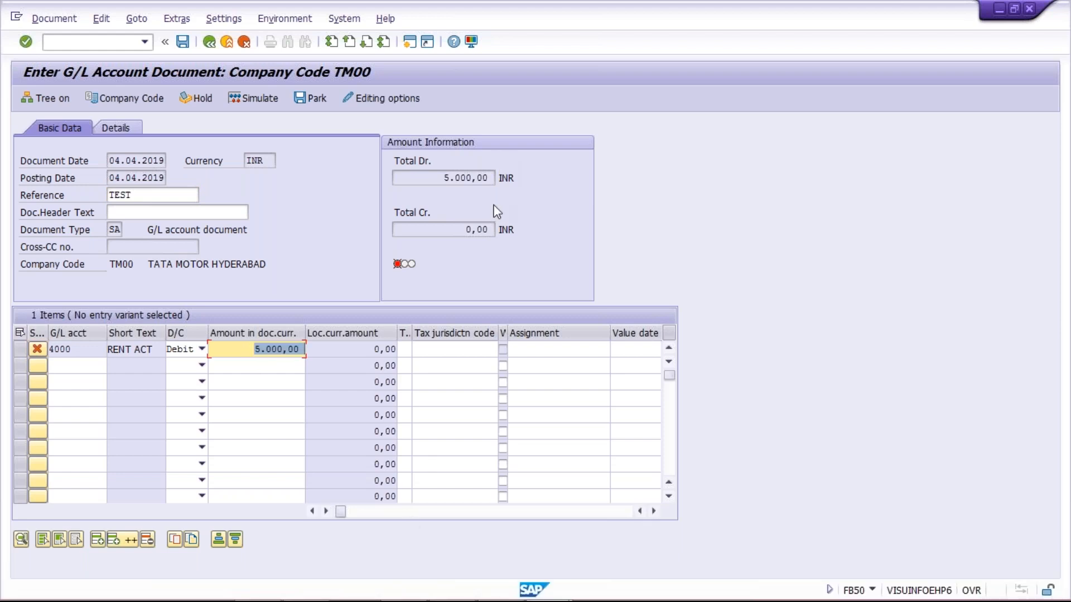
click(413, 49)
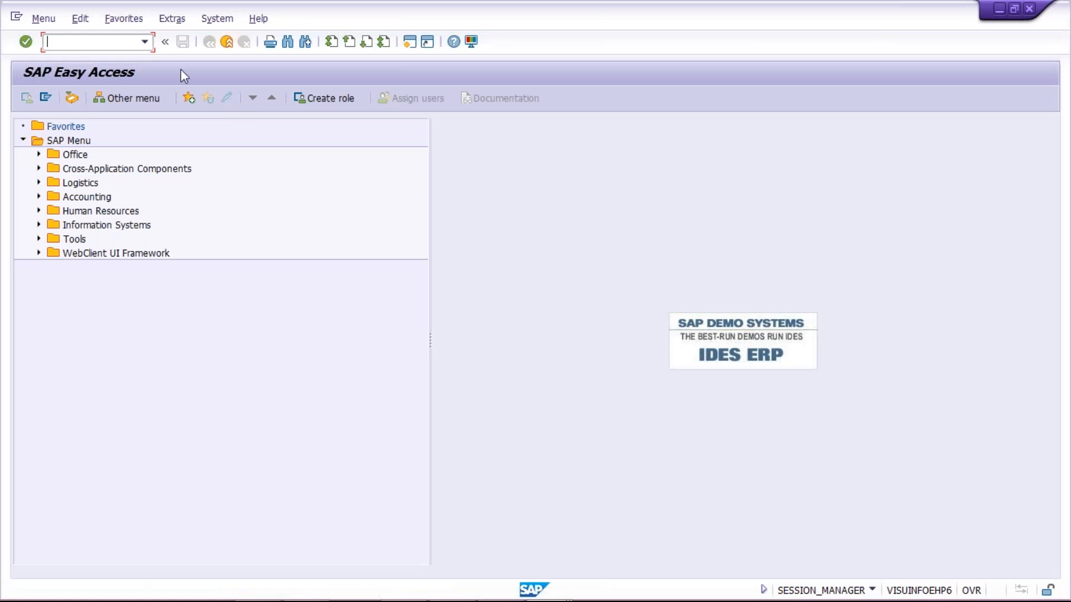
Run FBL3N for G/L account 4000 in company code TM00, totalling 1.506,00 INR
text(FBL3N)
key(Return)
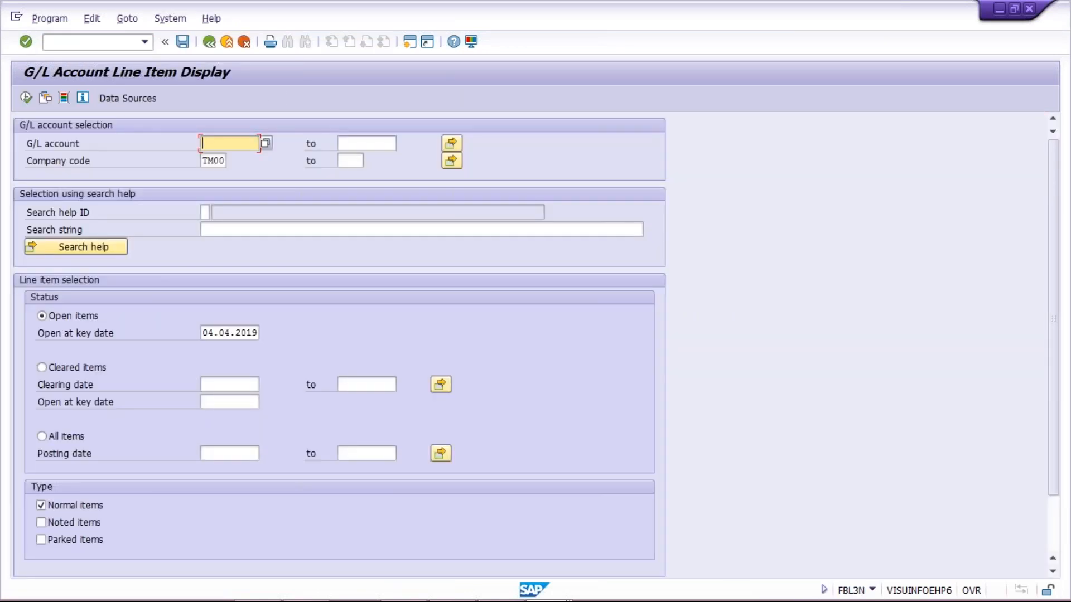
key(Down)
key(Return)
click(26, 98)
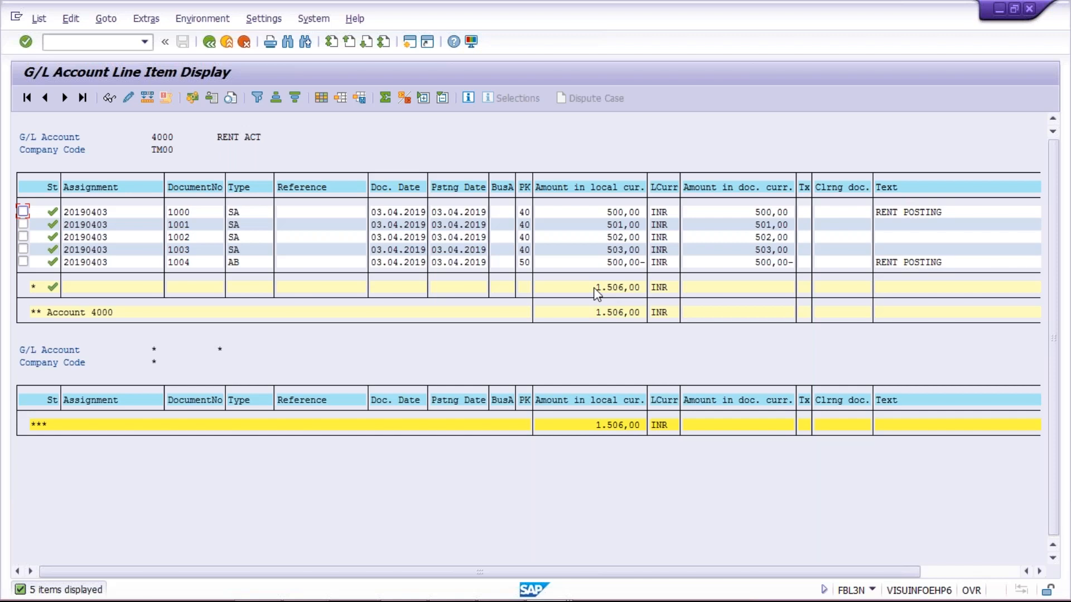
Inspect the 1.506,00 subtotal, then return to the FB50 entry holding the 5.000,00 debit
double_click(595, 288)
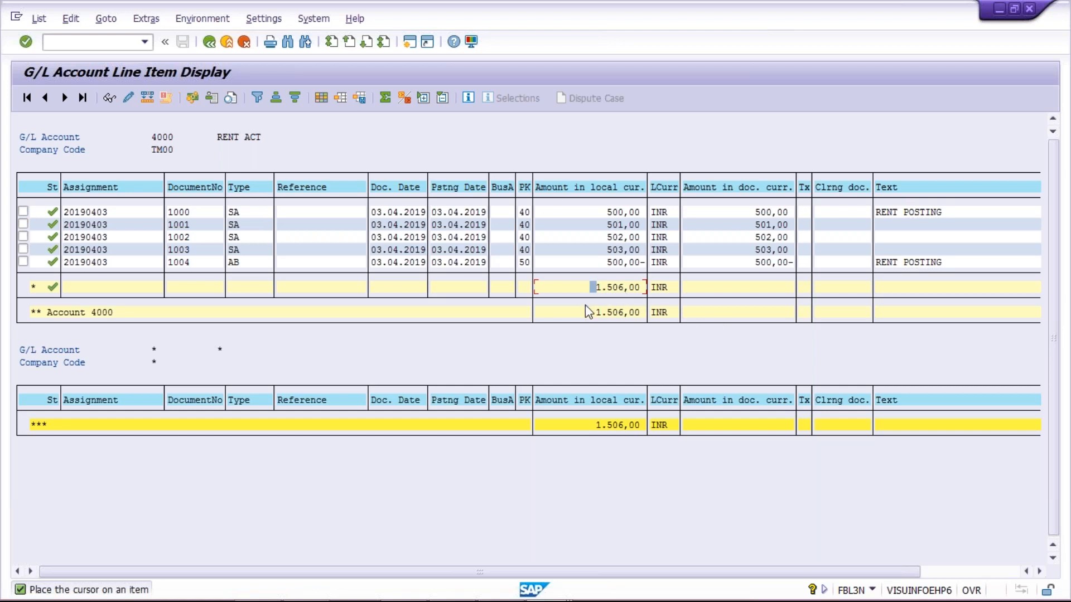
key(alt+Tab)
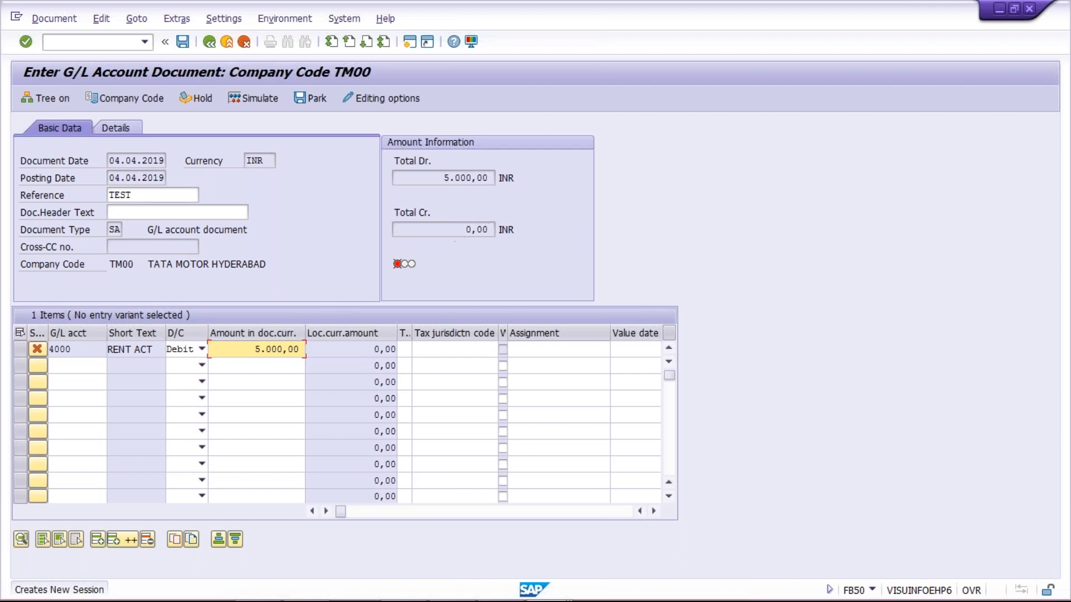
click(443, 177)
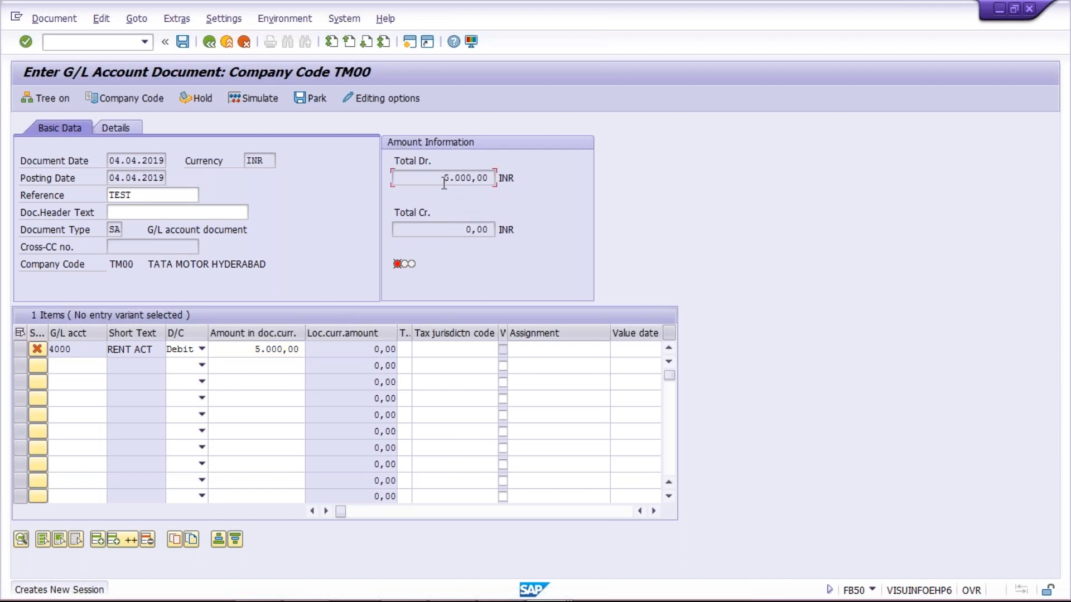
click(457, 230)
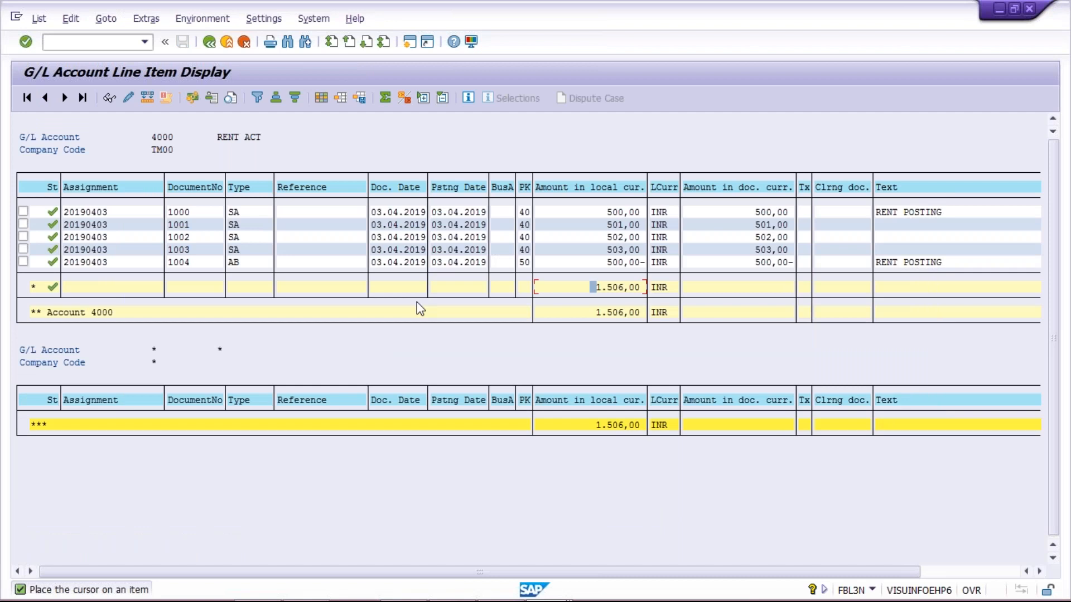
key(alt+Tab)
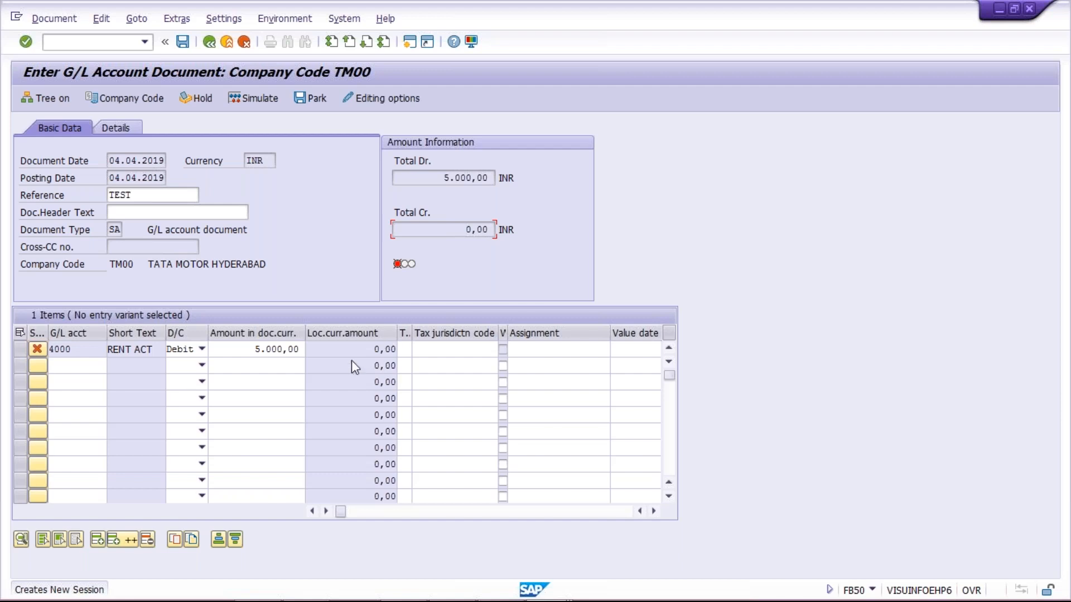
Add a row-2 credit of 5000 to G/L 1000 and post the balanced document as 1005
click(77, 365)
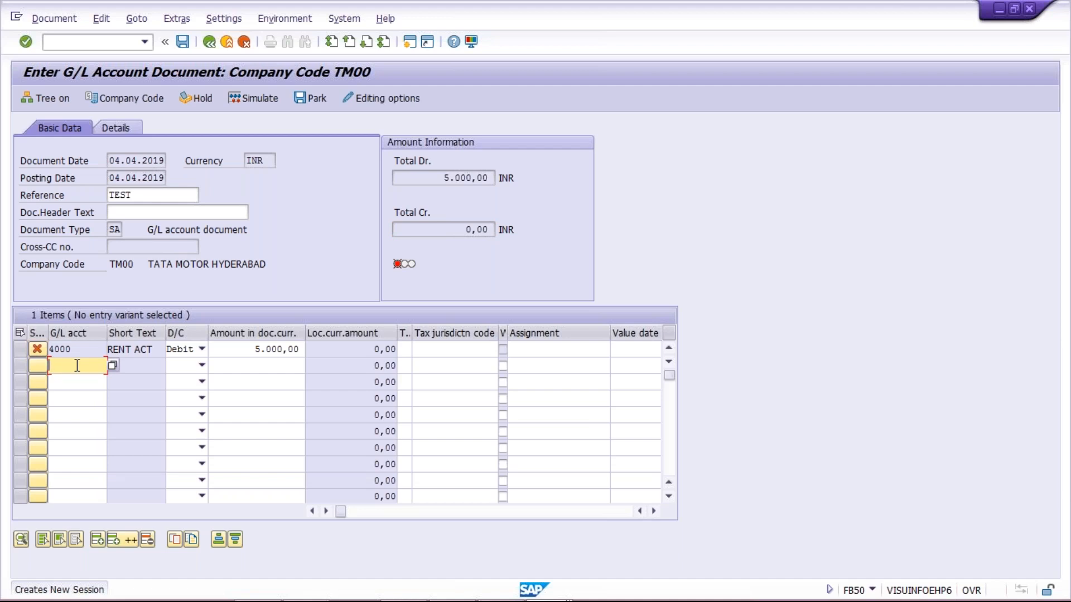
text(1000)
key(Tab)
key(c)
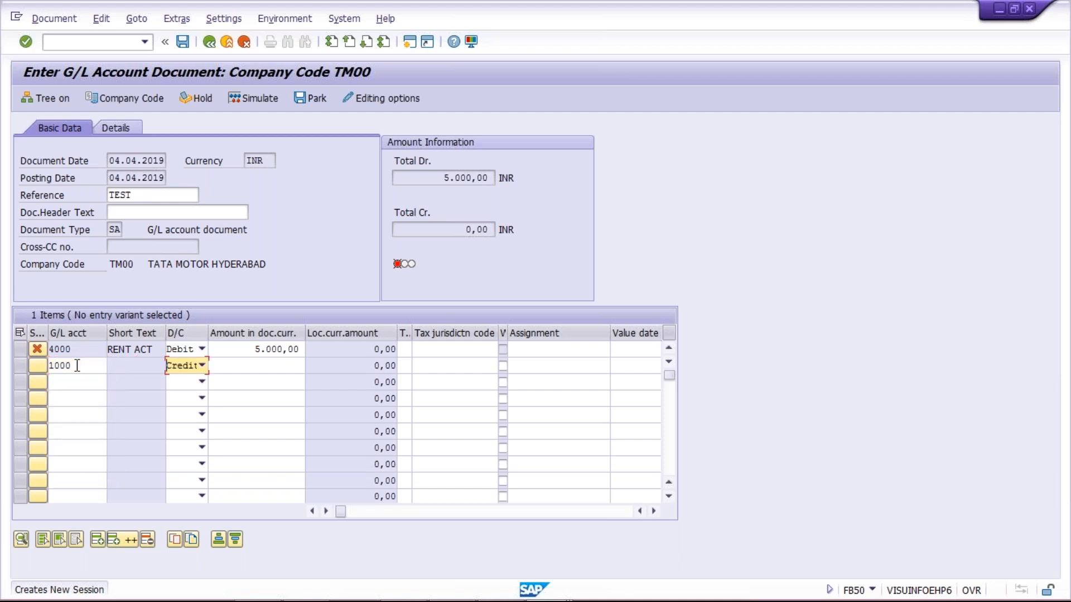
key(Tab)
text(5000)
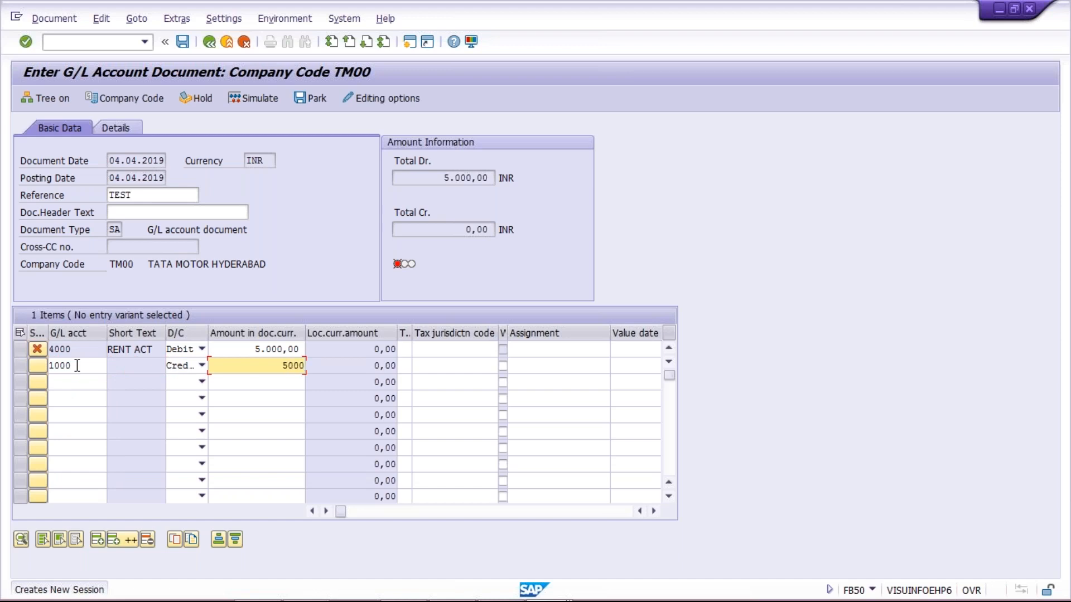
key(Return)
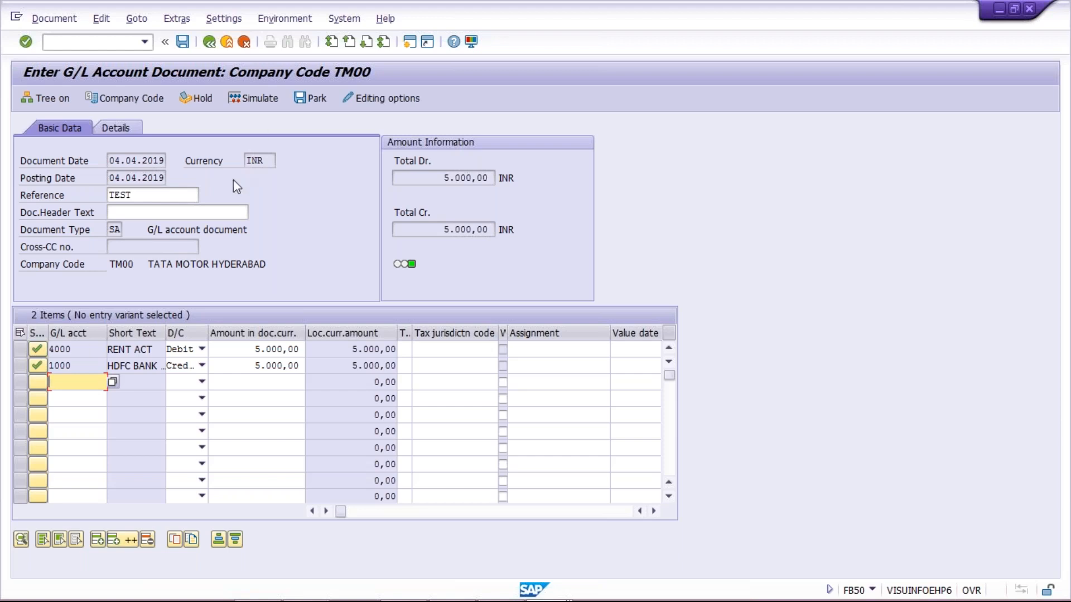
click(183, 45)
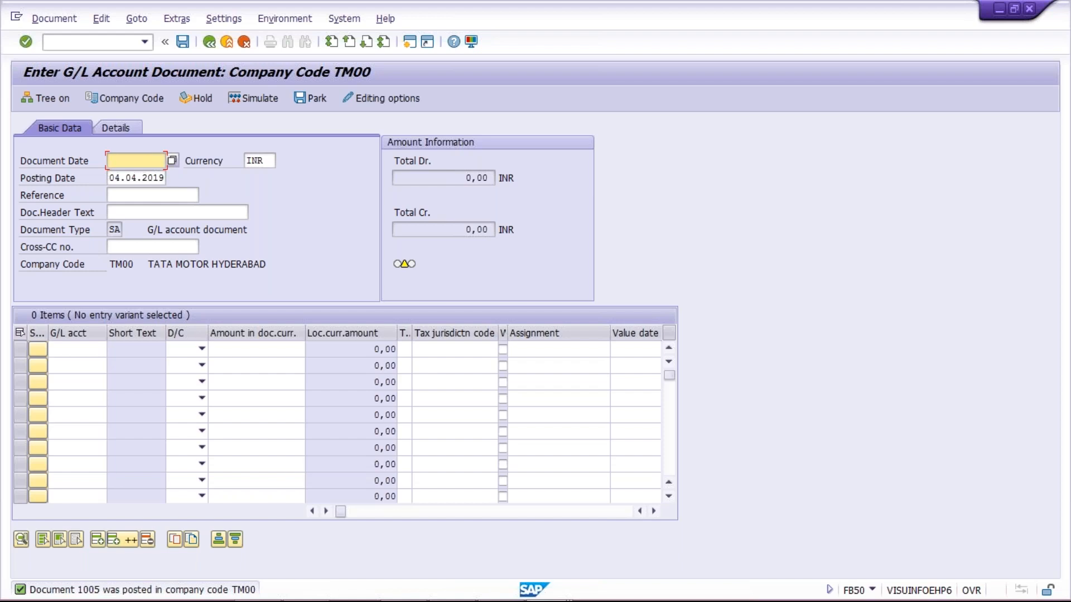
Refresh account 4000's line item list to include document 1005, then return to FB50
key(alt+Tab)
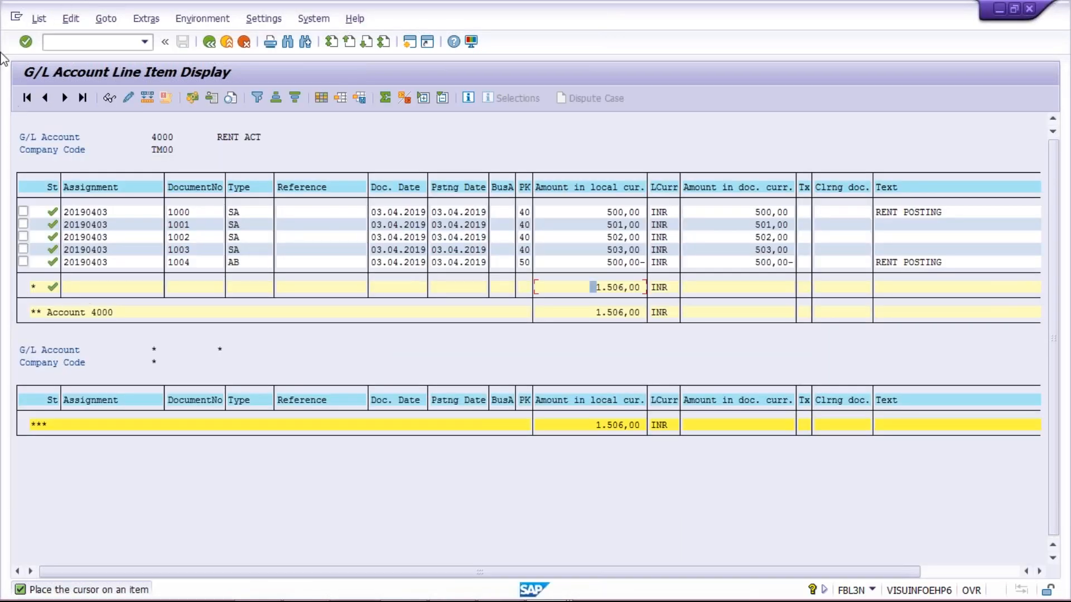
click(39, 22)
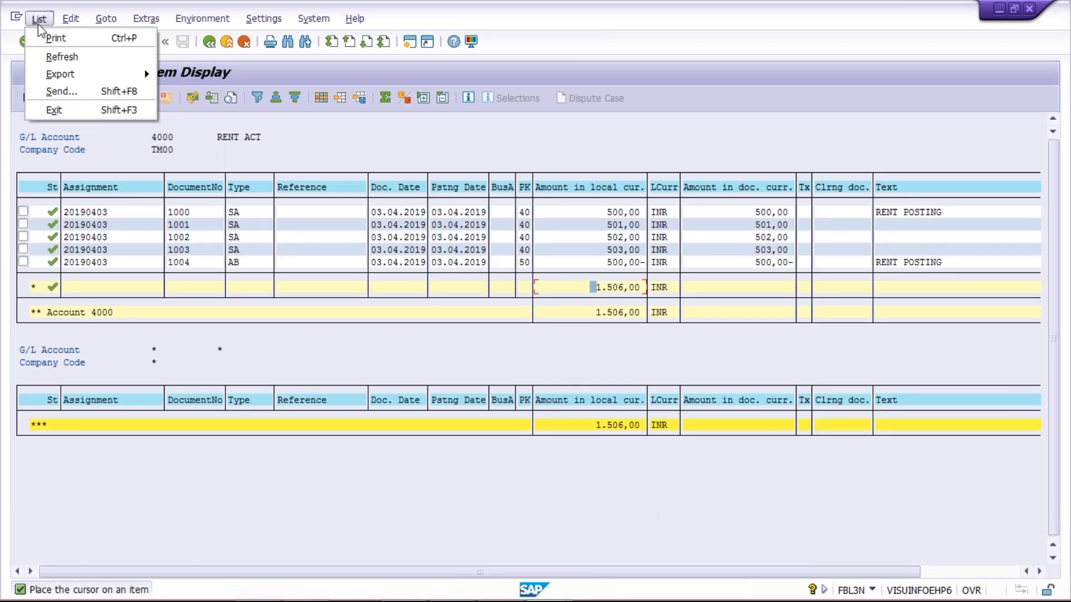
click(40, 55)
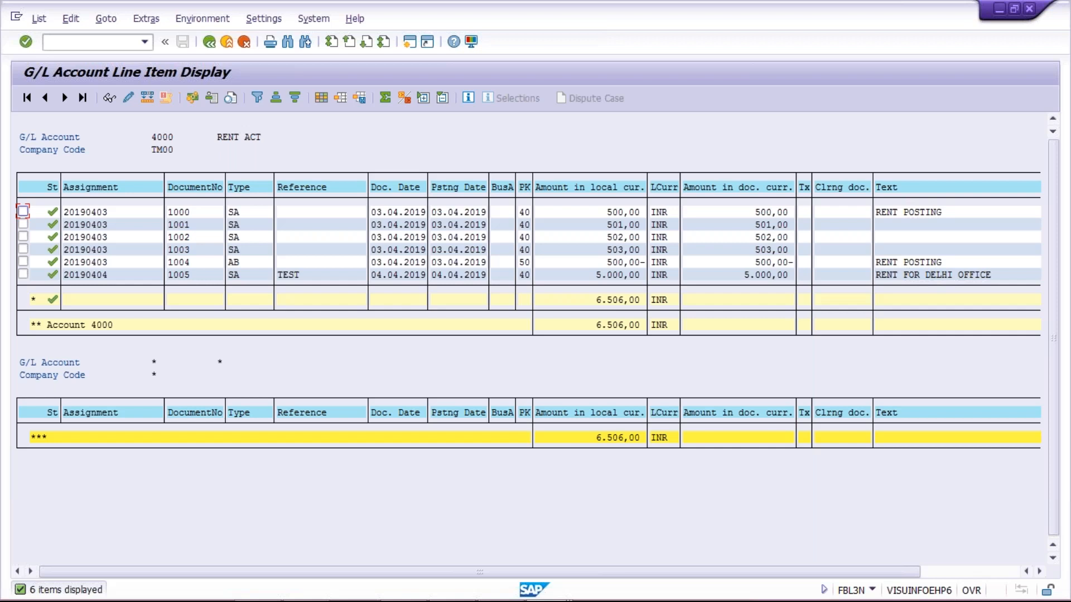
key(alt+Tab)
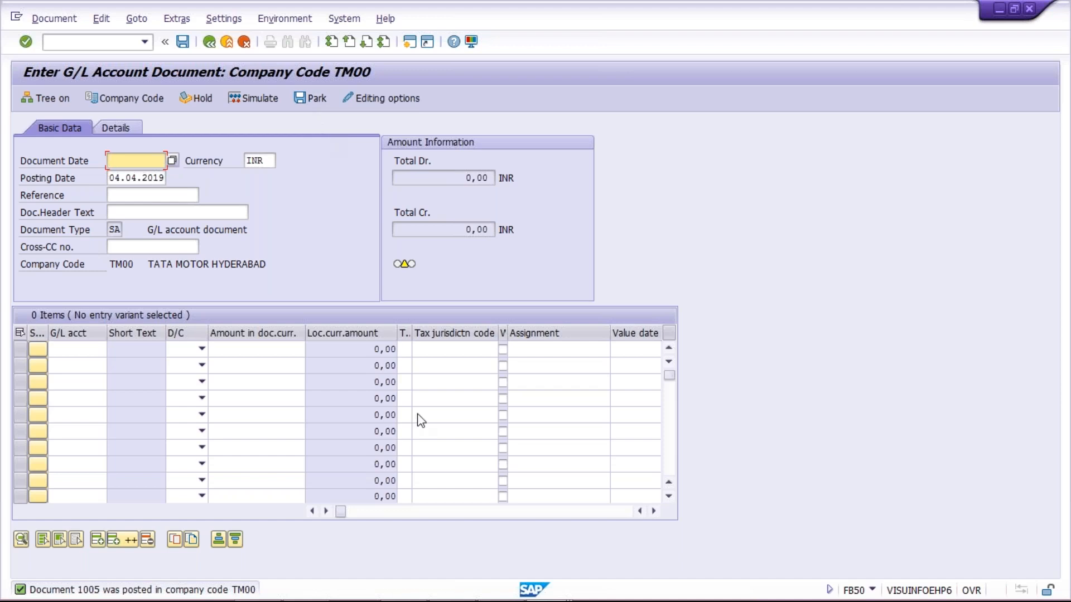
mouse_move(507, 597)
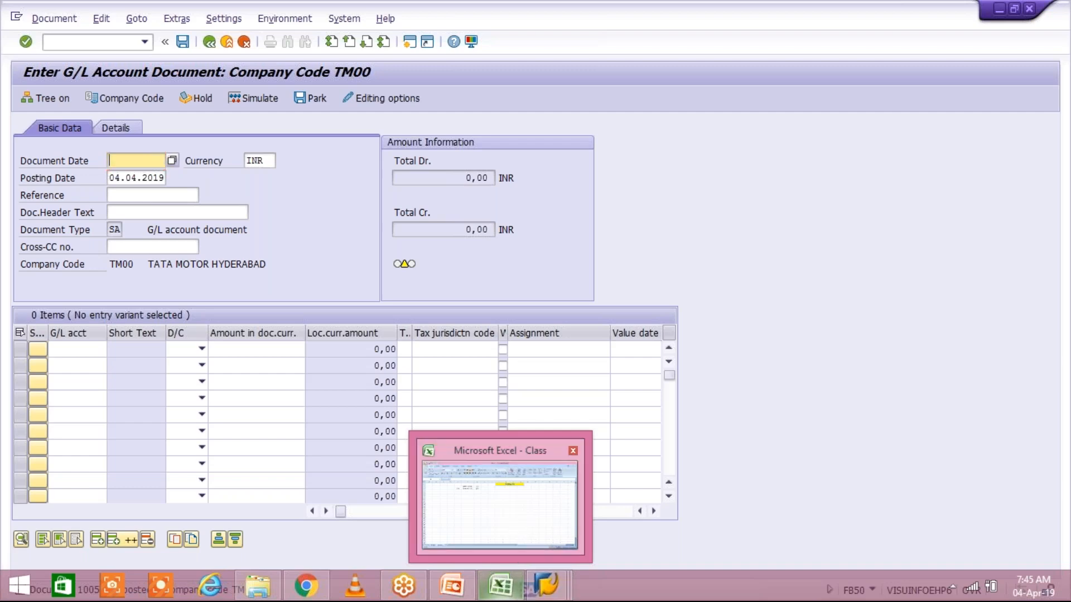
In the Class workbook, enter XYZ LTD in J4 and USA in K4 under TATA MOTOR
click(499, 505)
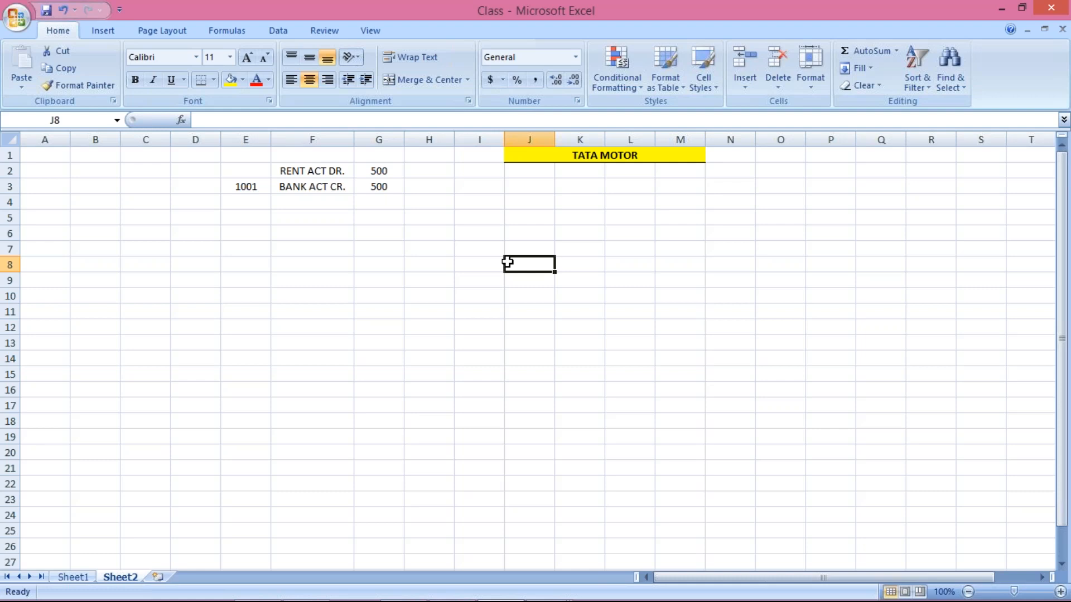
key(Up)
key(Up)
key(Up)
key(Up)
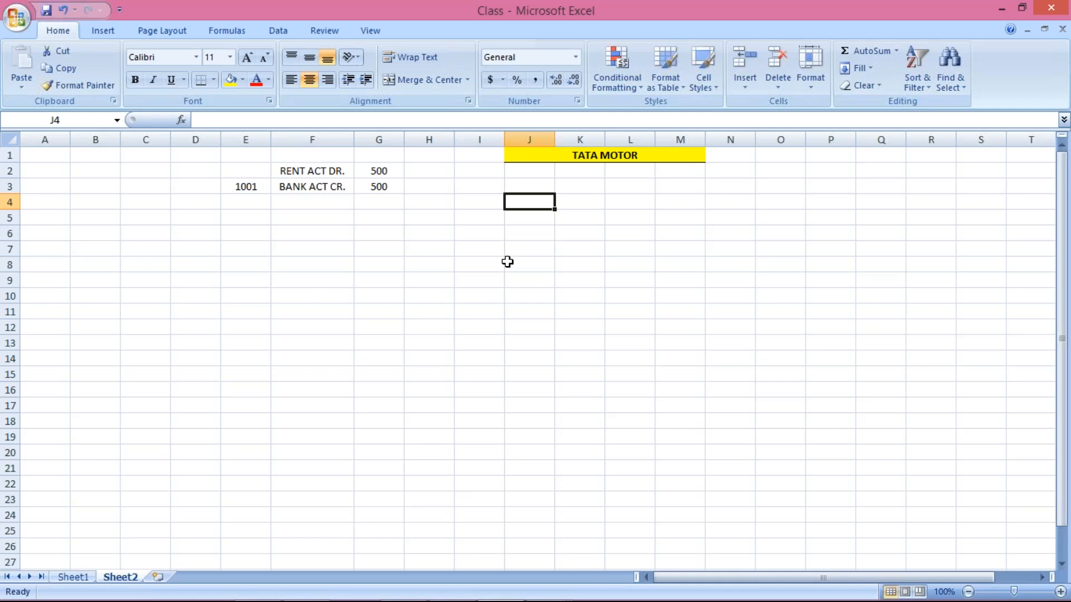
text(XYZ LTD)
key(Return)
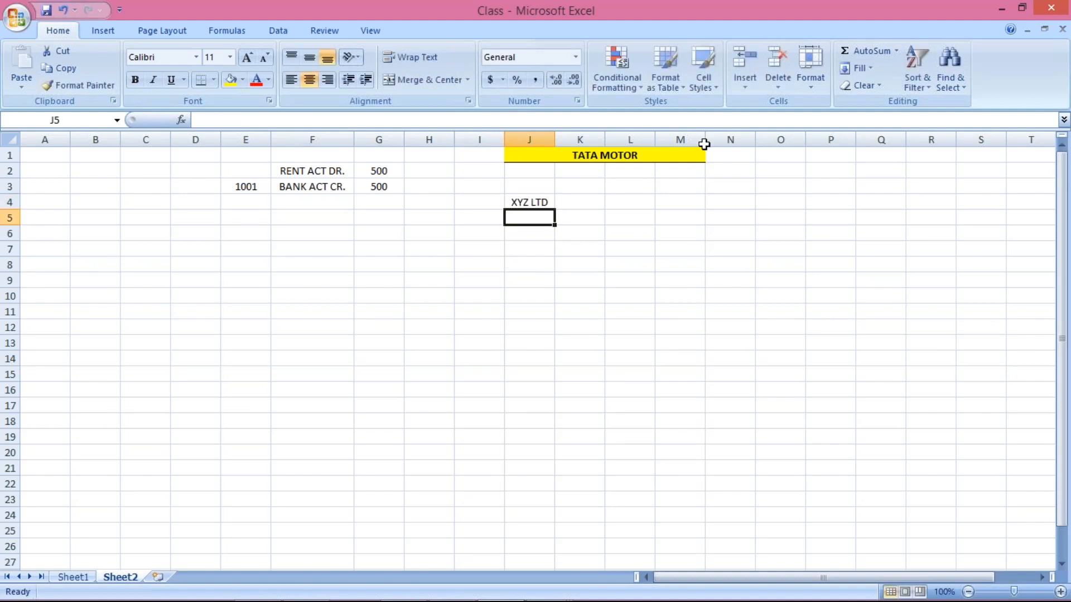
click(563, 206)
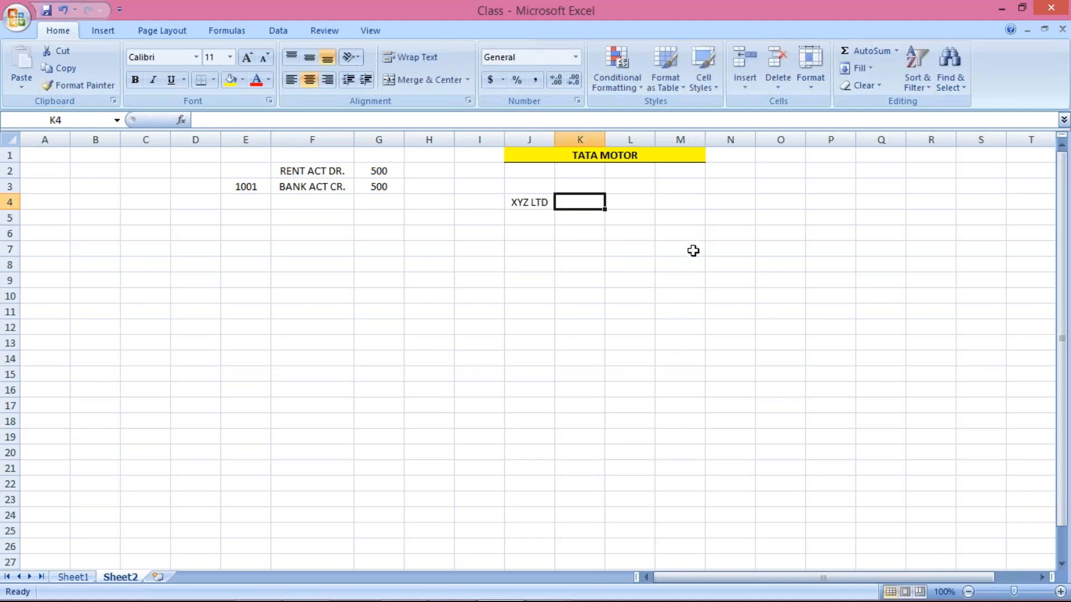
text(USA)
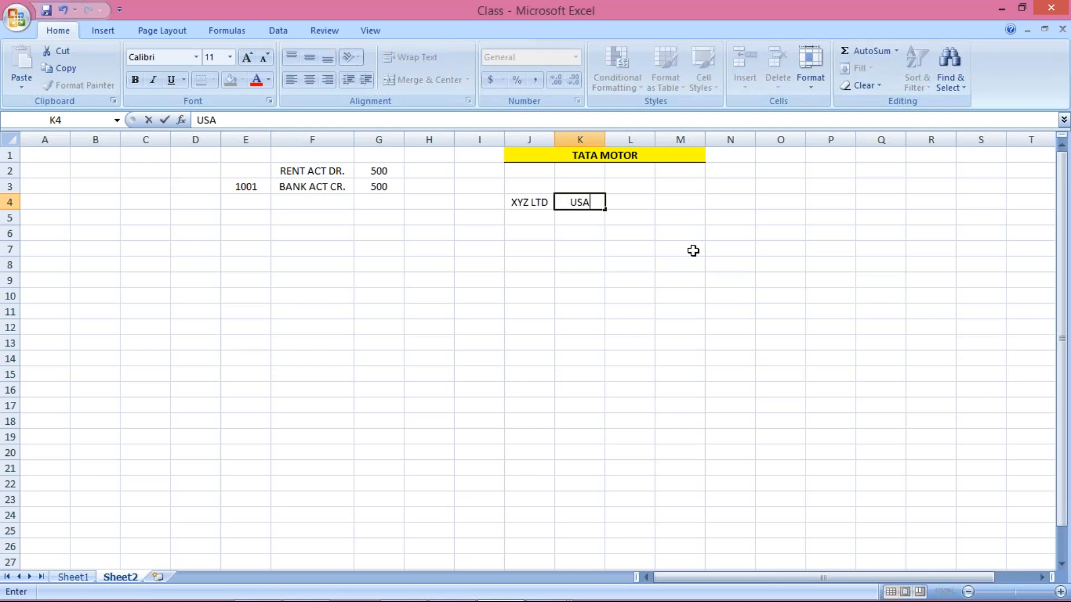
key(Return)
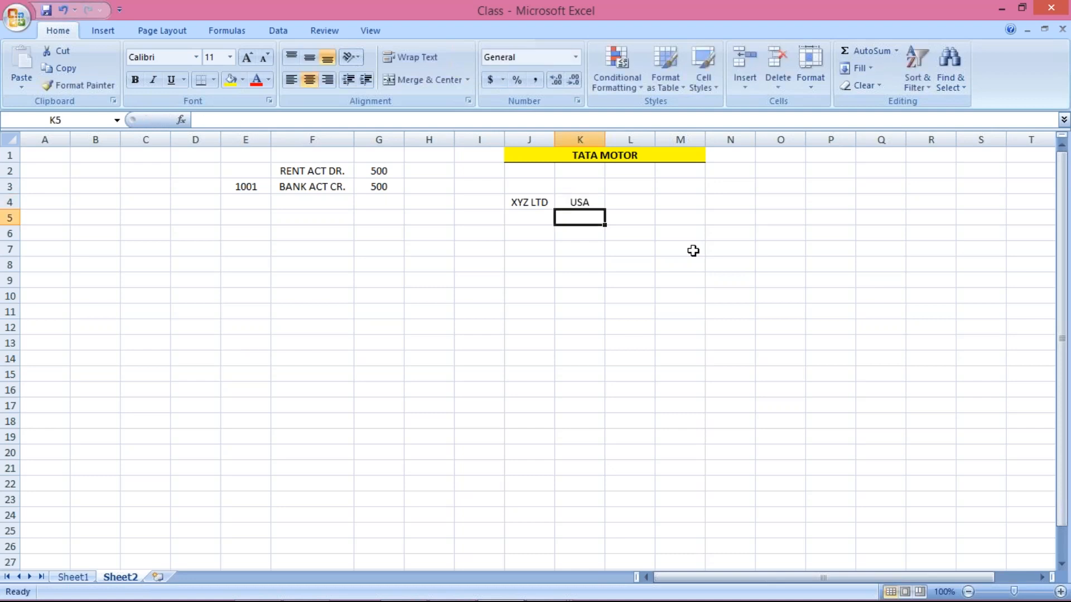
key(Up)
key(Left)
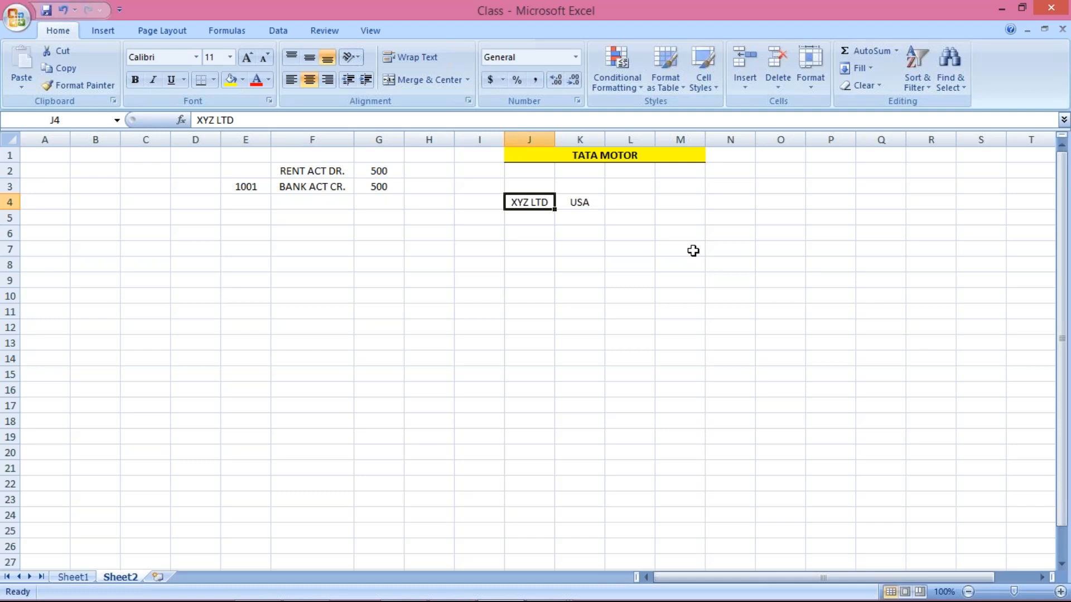
Enter IBM in cell J5 directly below XYZ LTD
key(Down)
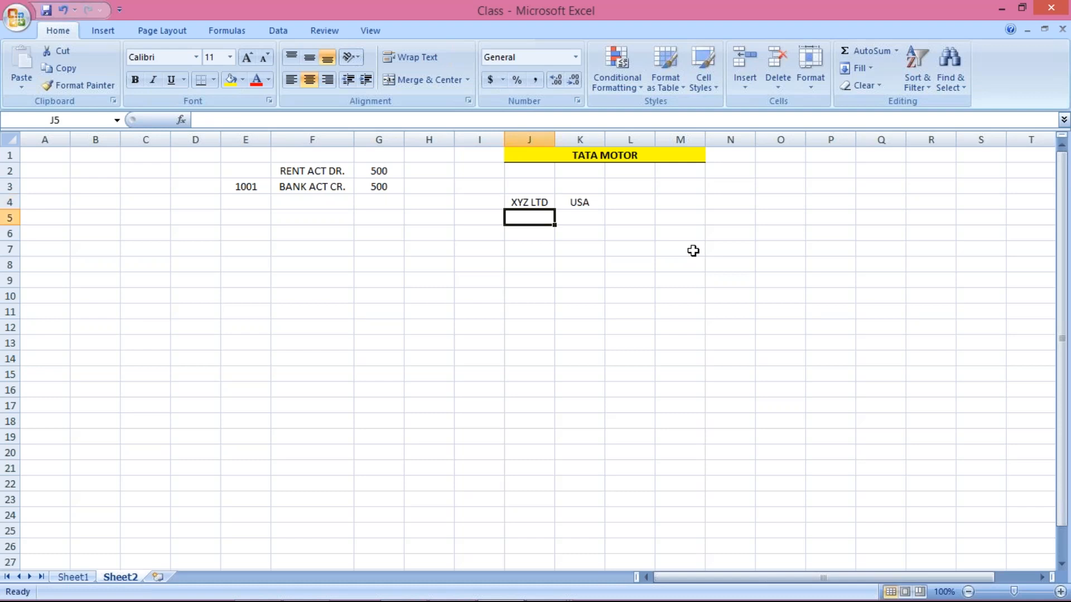
key(Up)
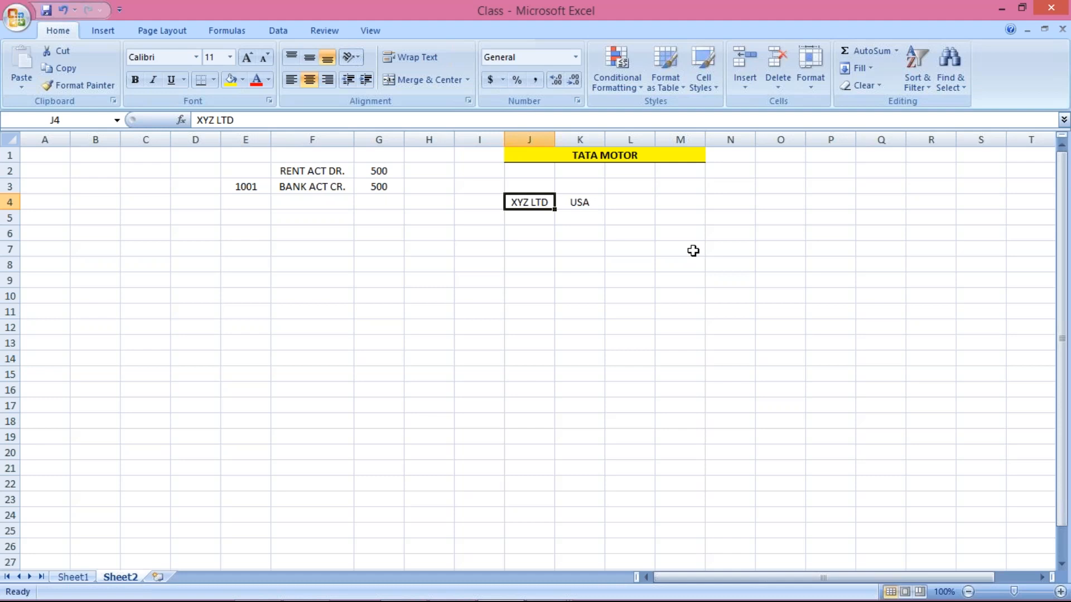
key(Down)
key(Up)
key(Up)
key(Down)
key(Up)
key(Down)
key(Left)
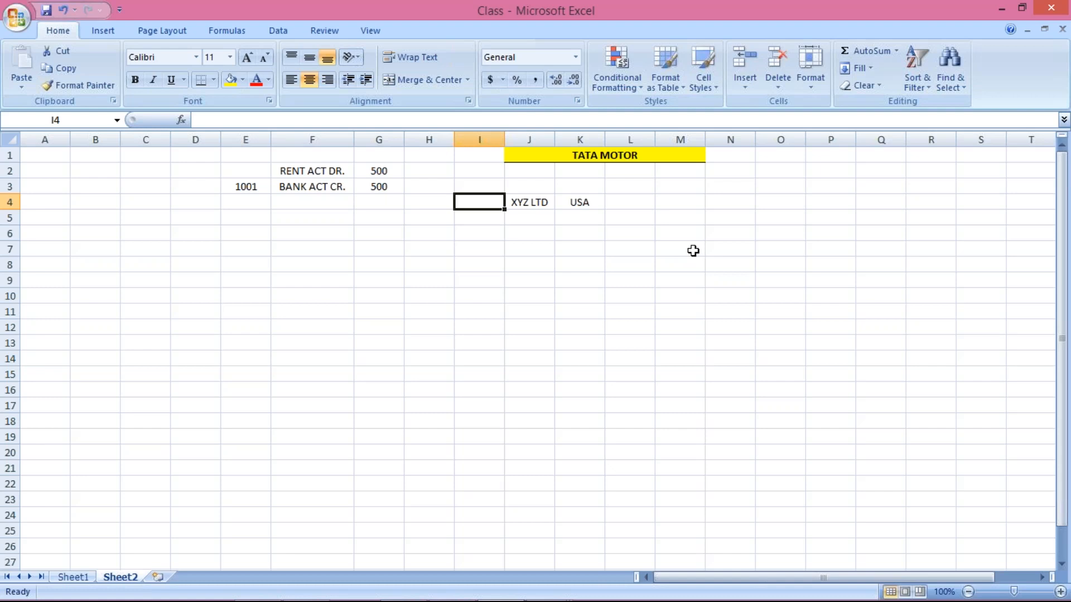
key(Up)
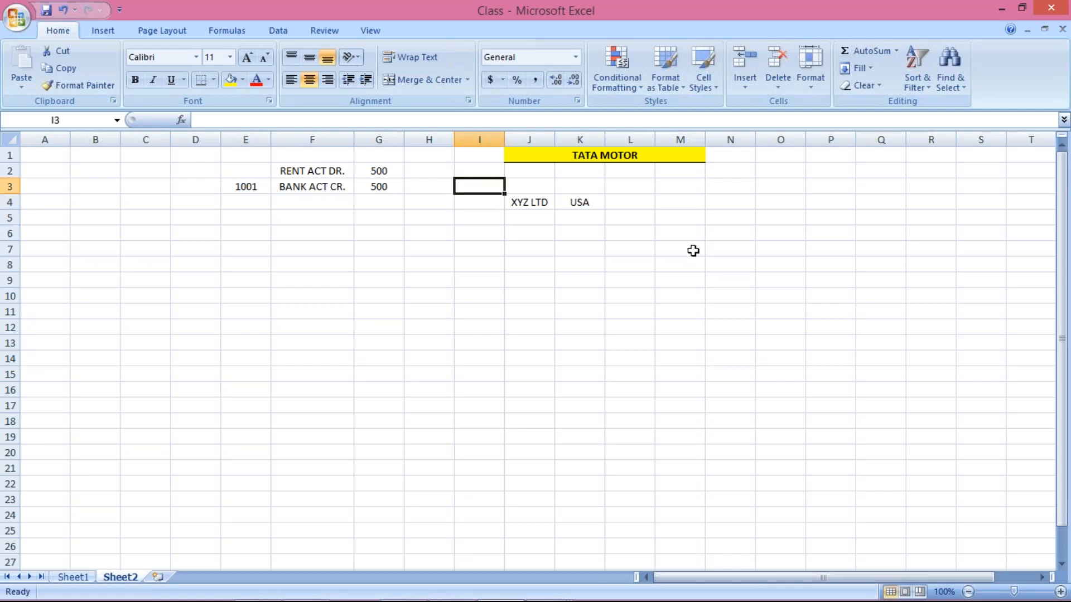
key(Down)
key(Right)
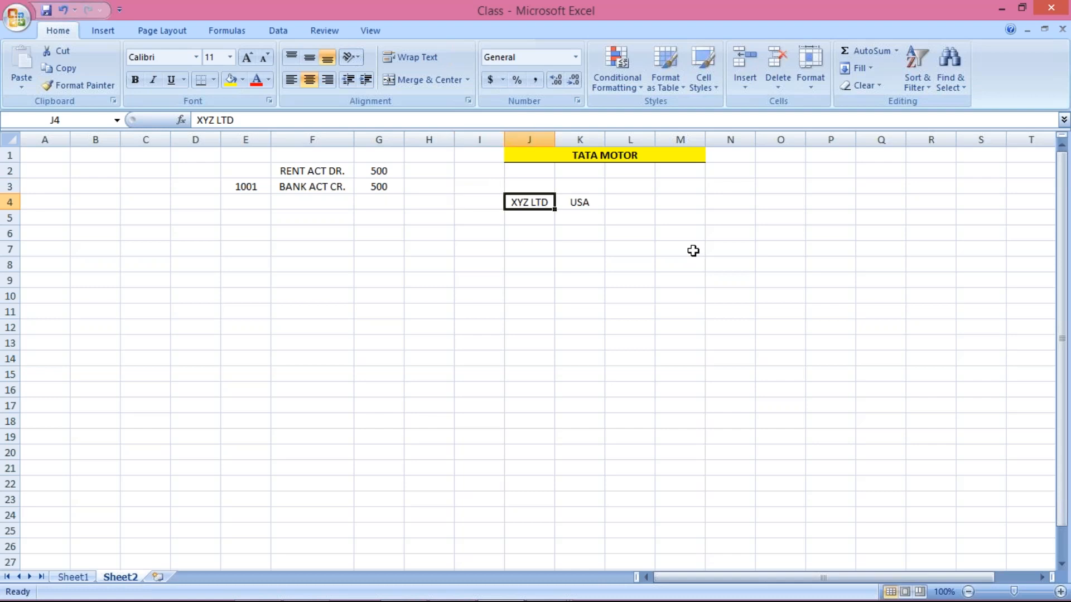
key(Down)
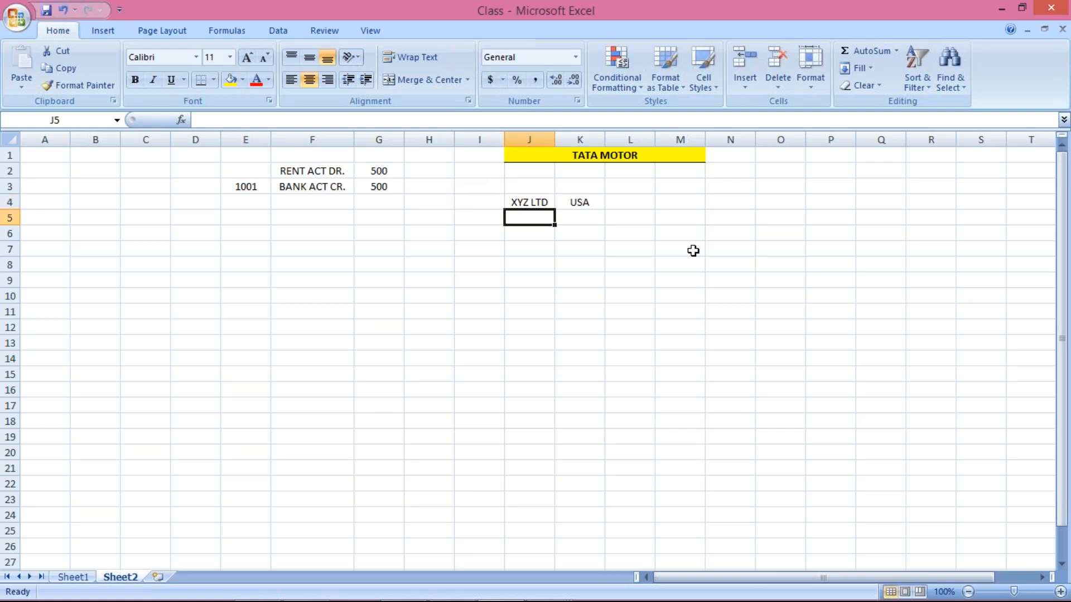
text(IBM)
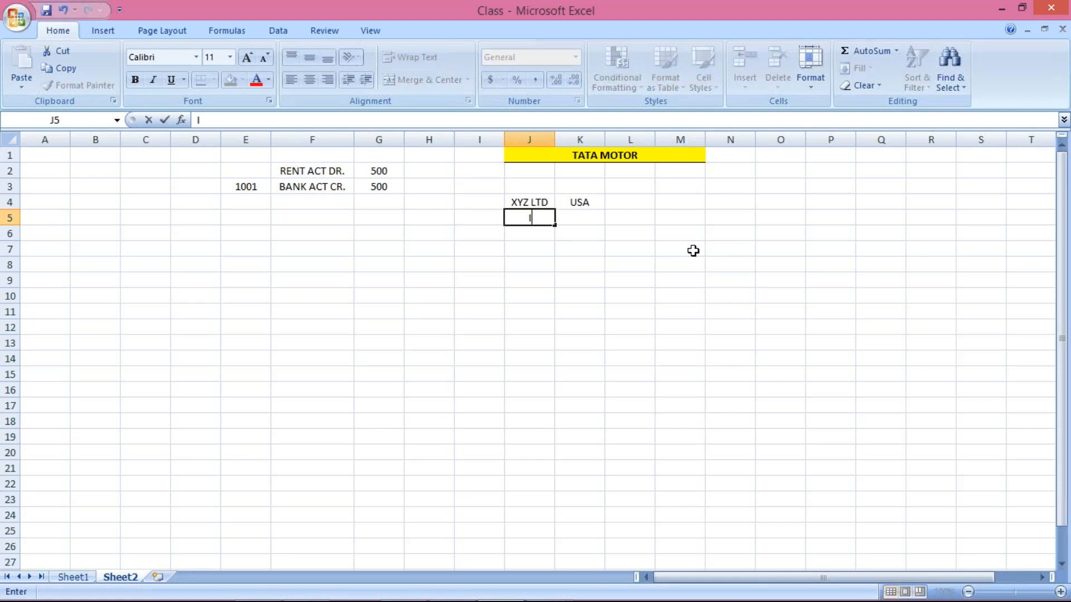
key(Return)
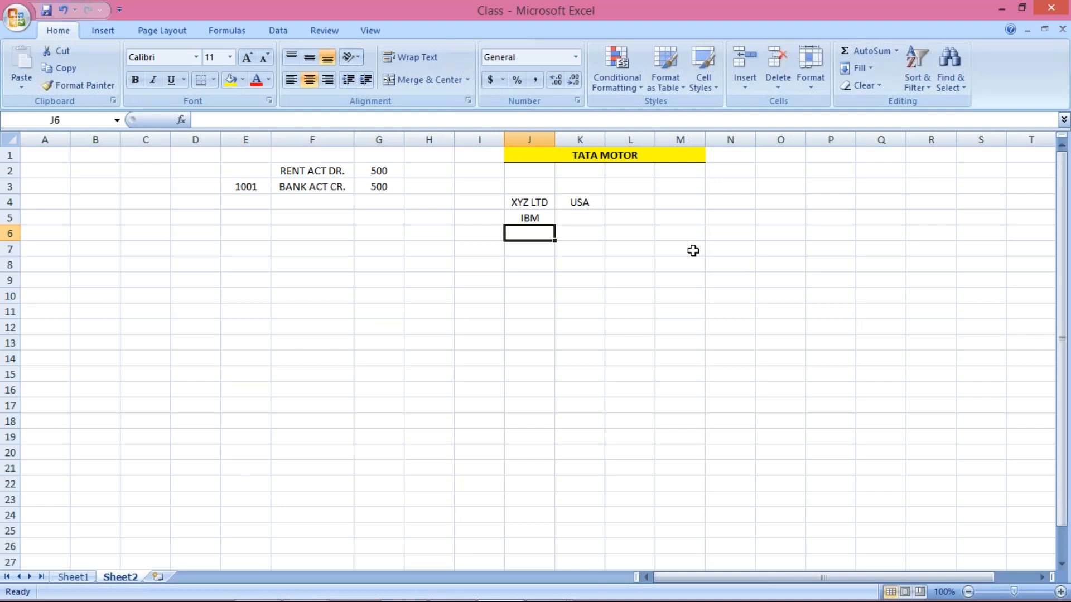
Step between XYZ LTD, IBM and J6 to review the extended list
key(Up)
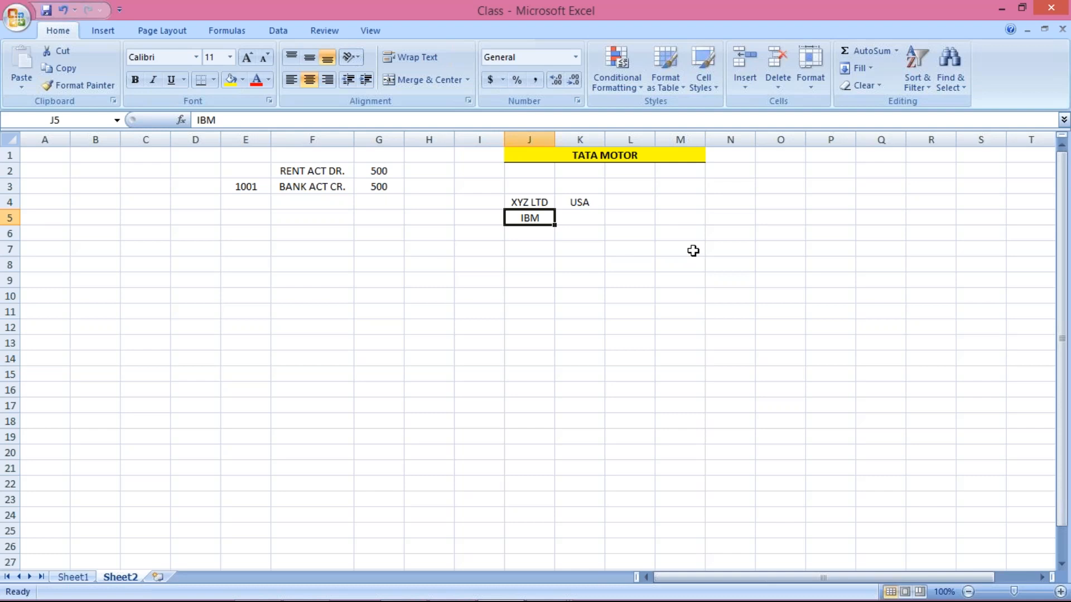
key(Up)
key(Down)
key(Up)
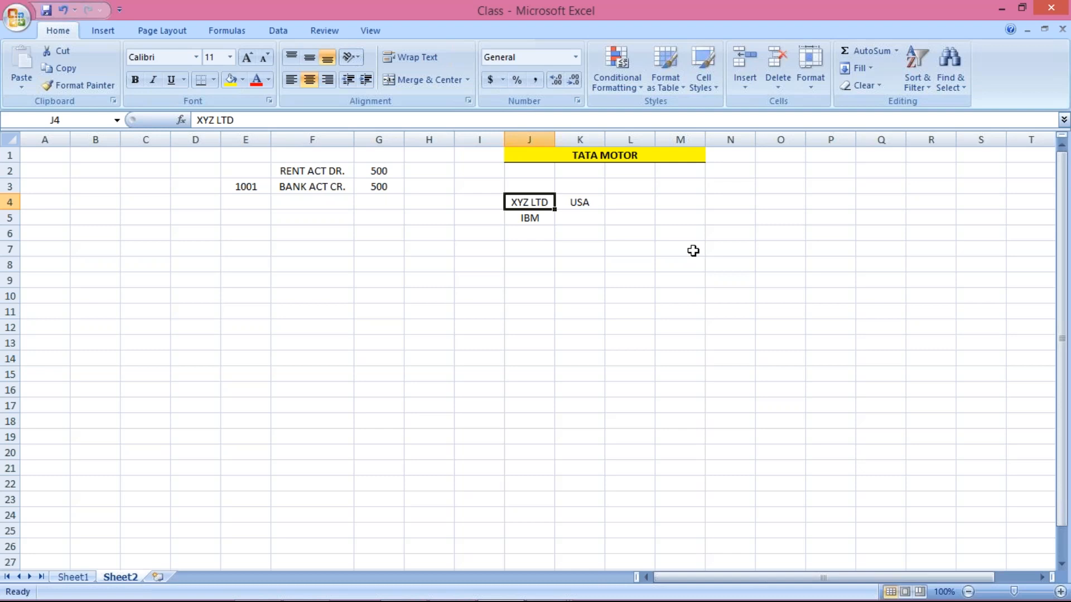
key(Down)
key(Down)
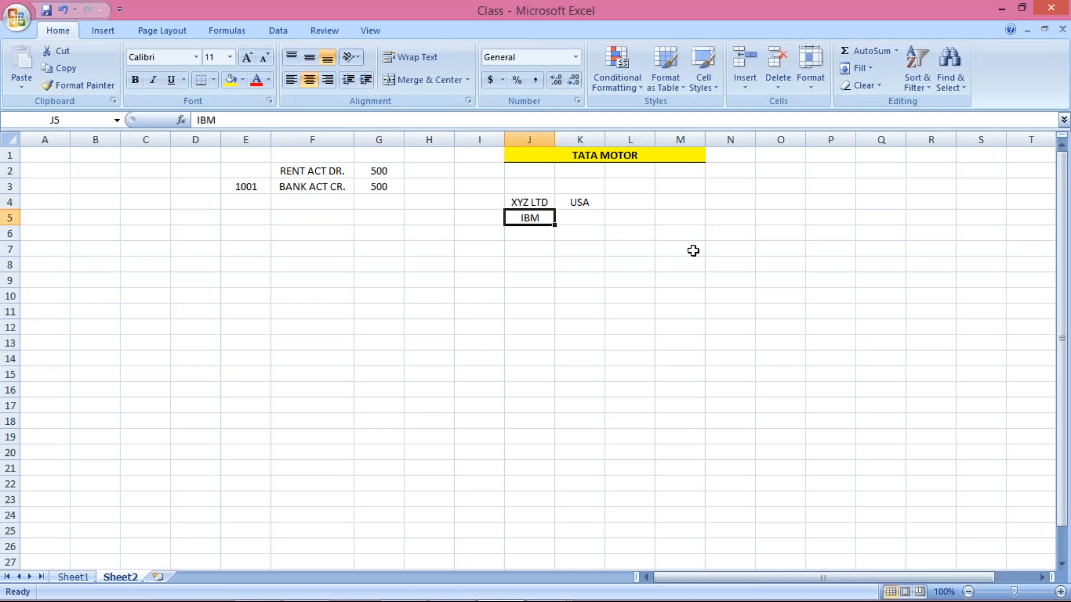
key(Up)
key(Up)
key(Down)
key(Down)
key(Down)
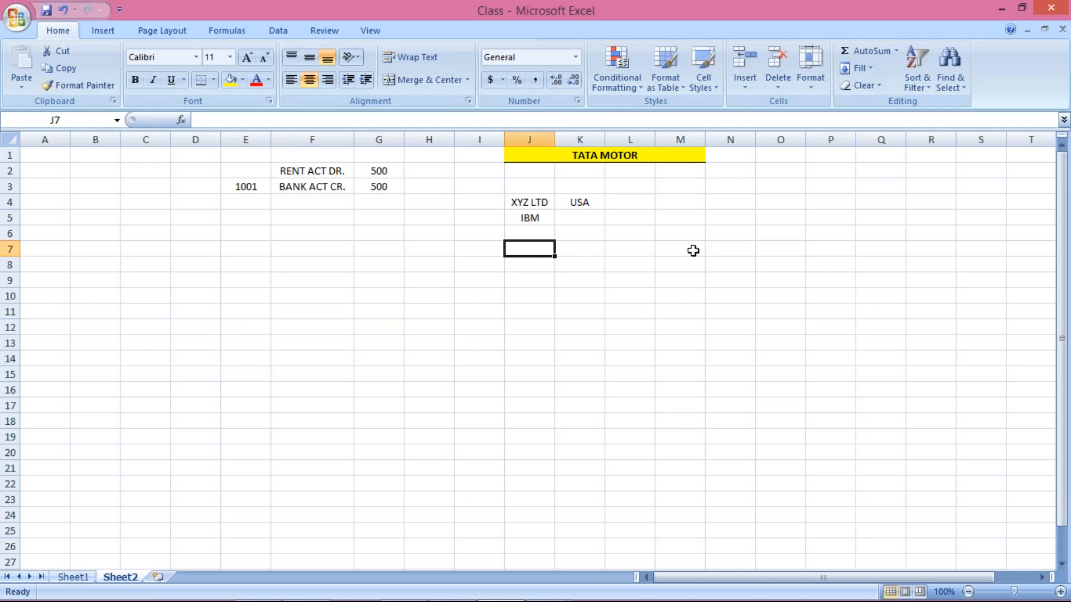
Enter 1 M in cell J7, leaving J6 empty below IBM
text(1 M)
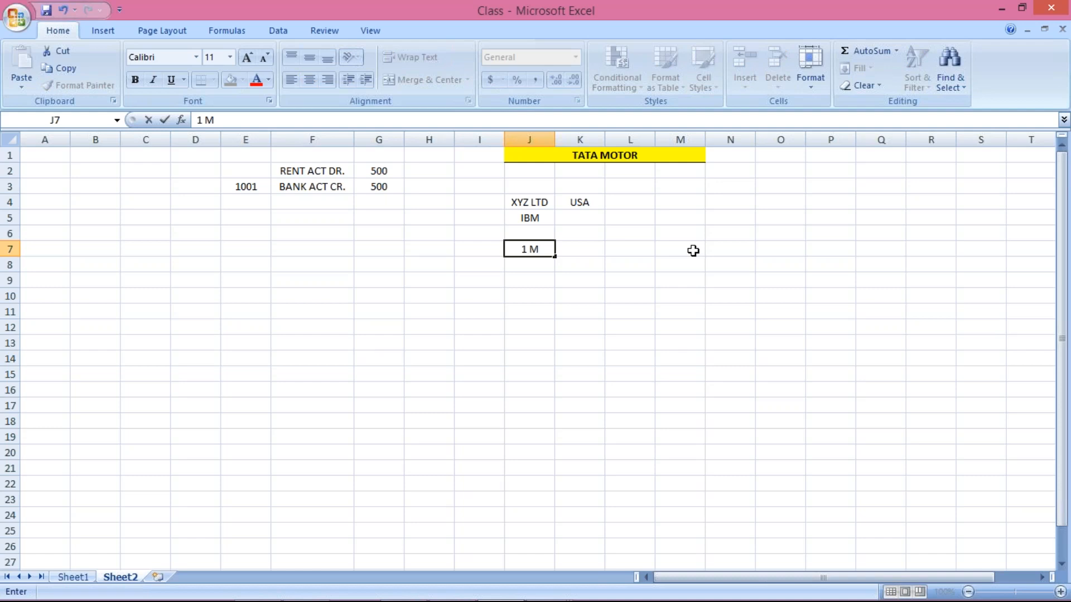
key(Return)
key(Up)
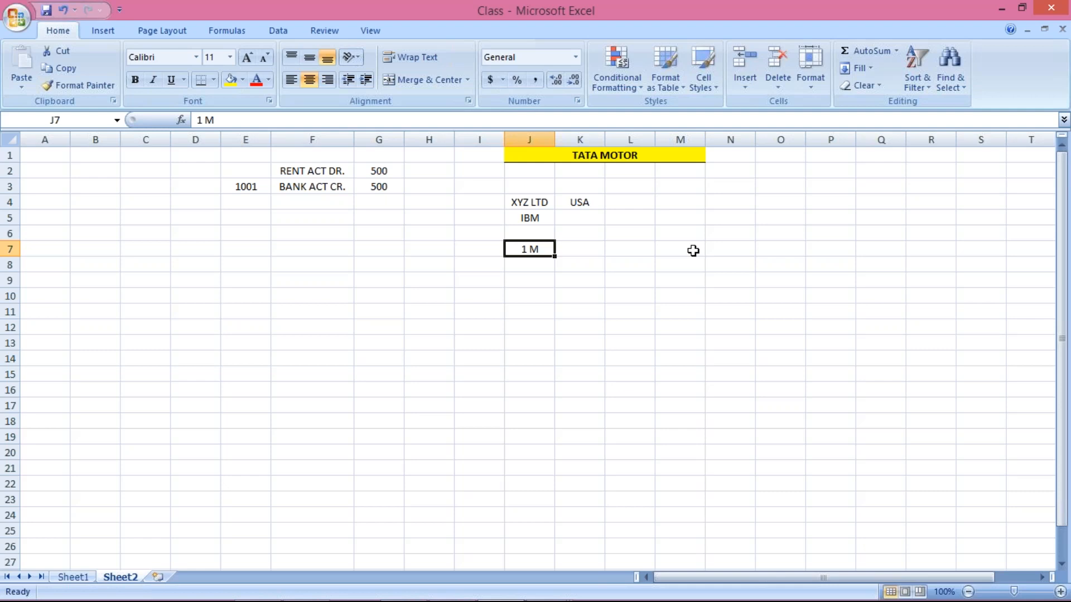
key(Up)
key(Down)
Move between IBM, the empty J6 and 1 M to show the gap row
key(Up)
key(Up)
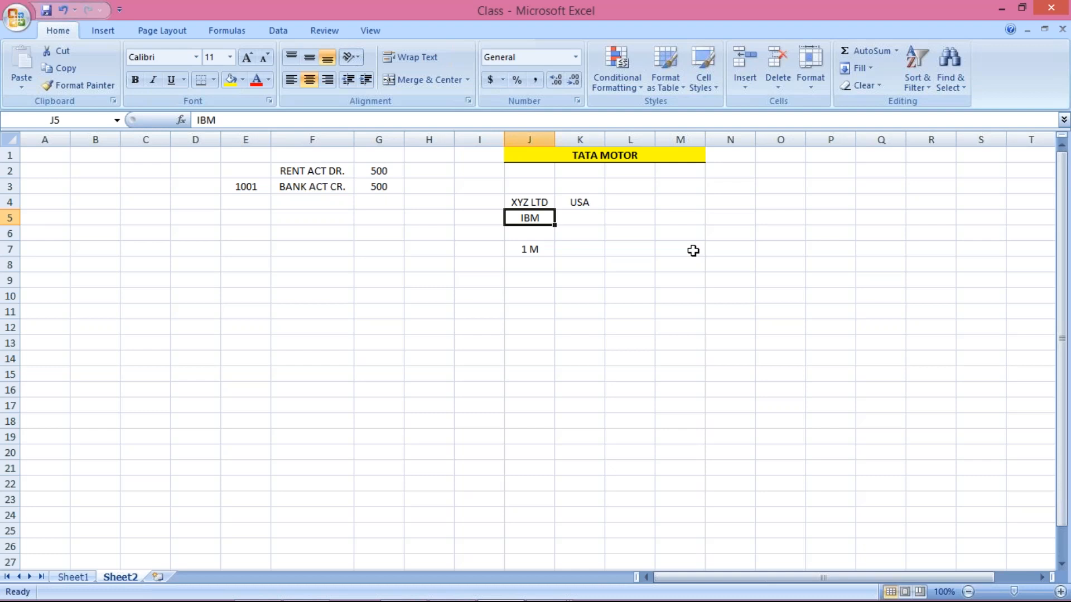
key(Down)
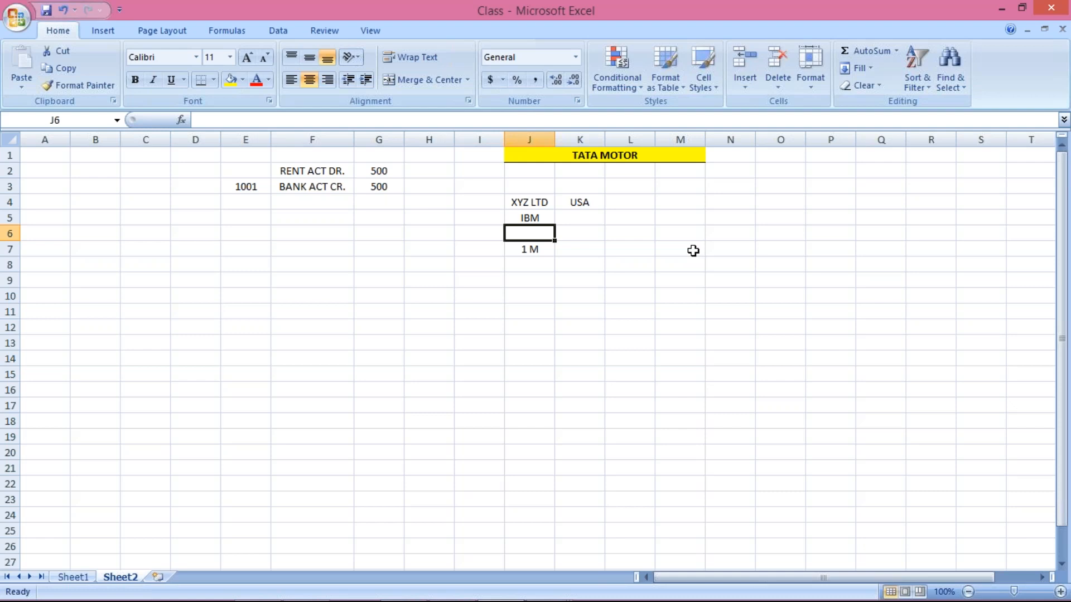
key(Down)
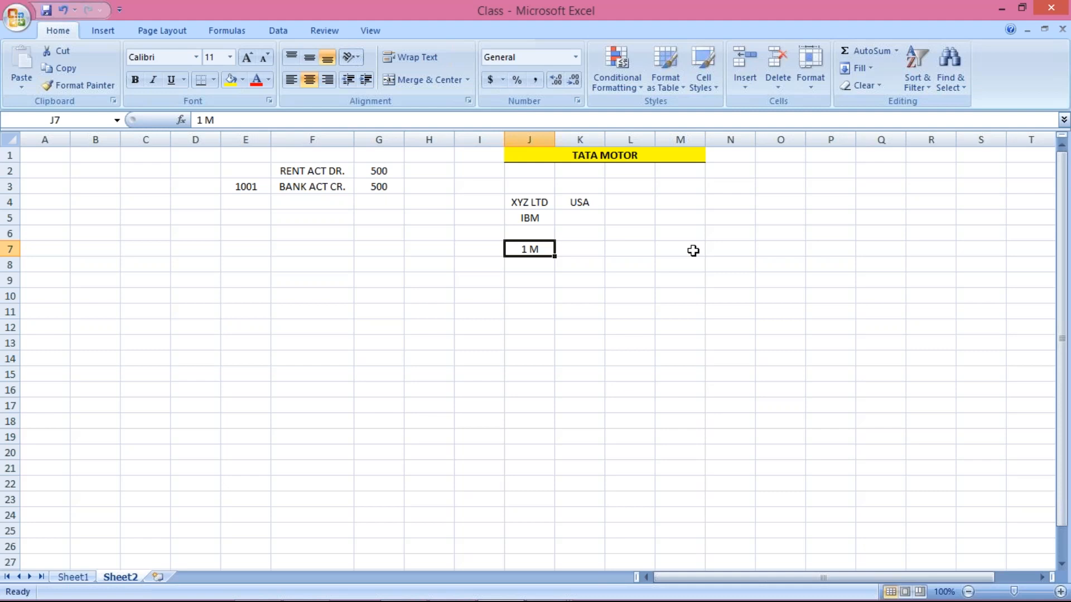
key(Up)
key(Up)
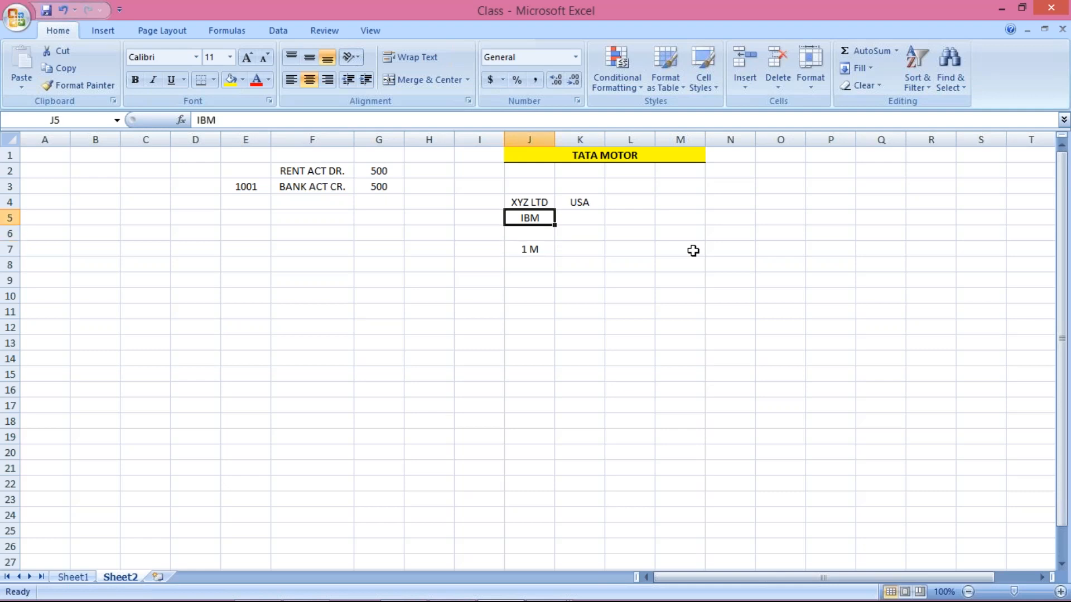
key(Down)
key(Down)
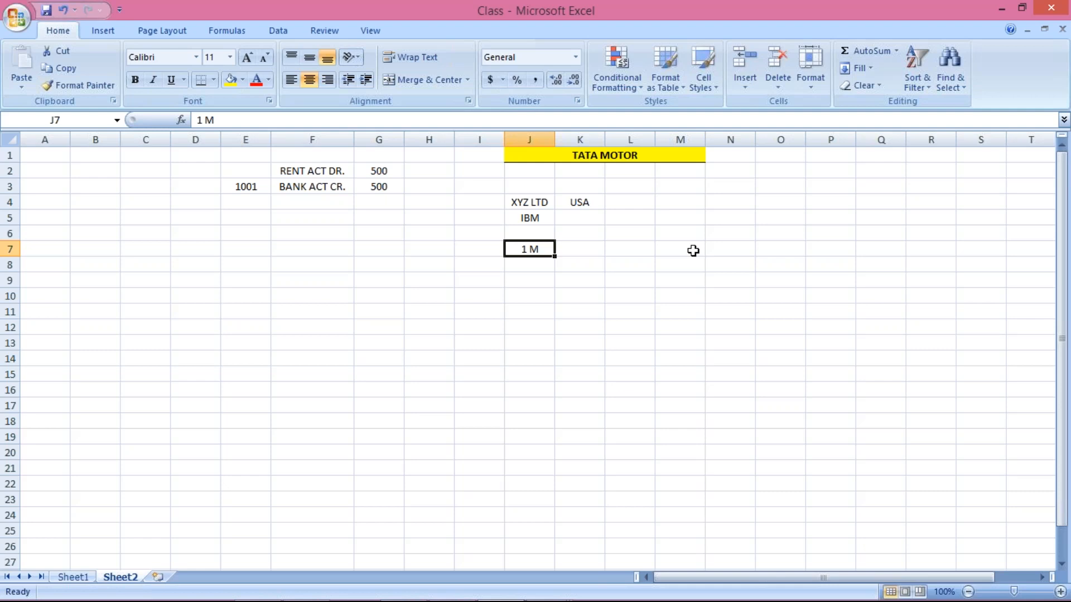
key(Up)
key(Up)
key(Down)
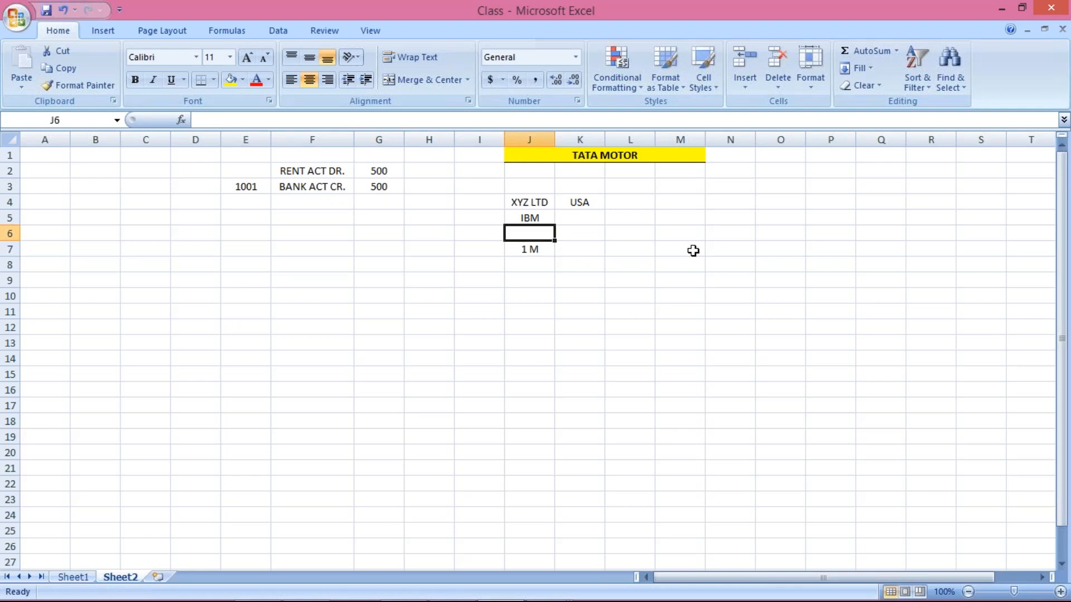
key(Up)
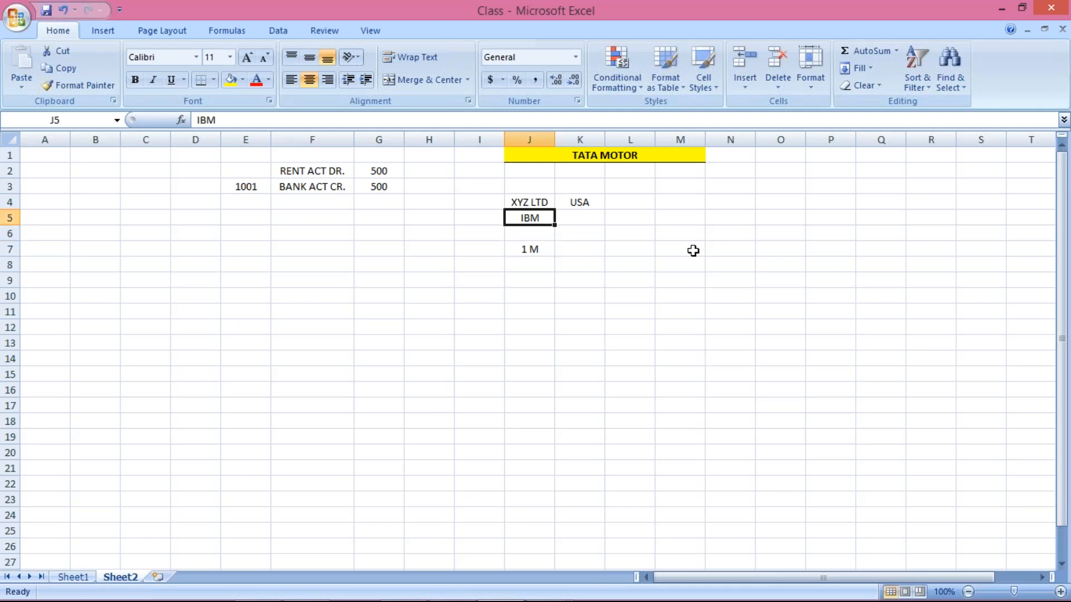
key(Down)
key(Down)
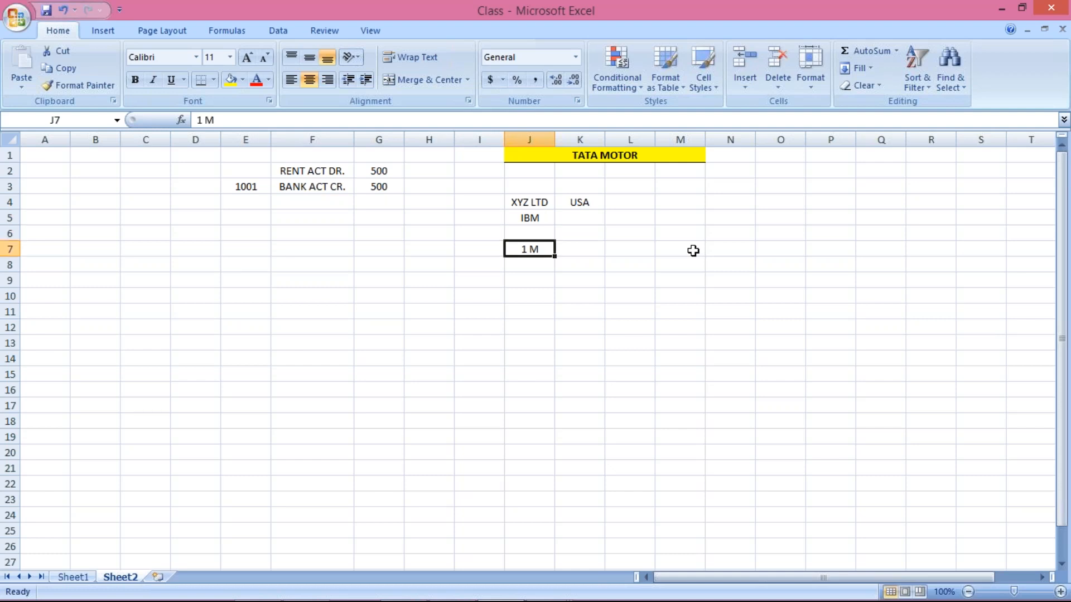
click(693, 250)
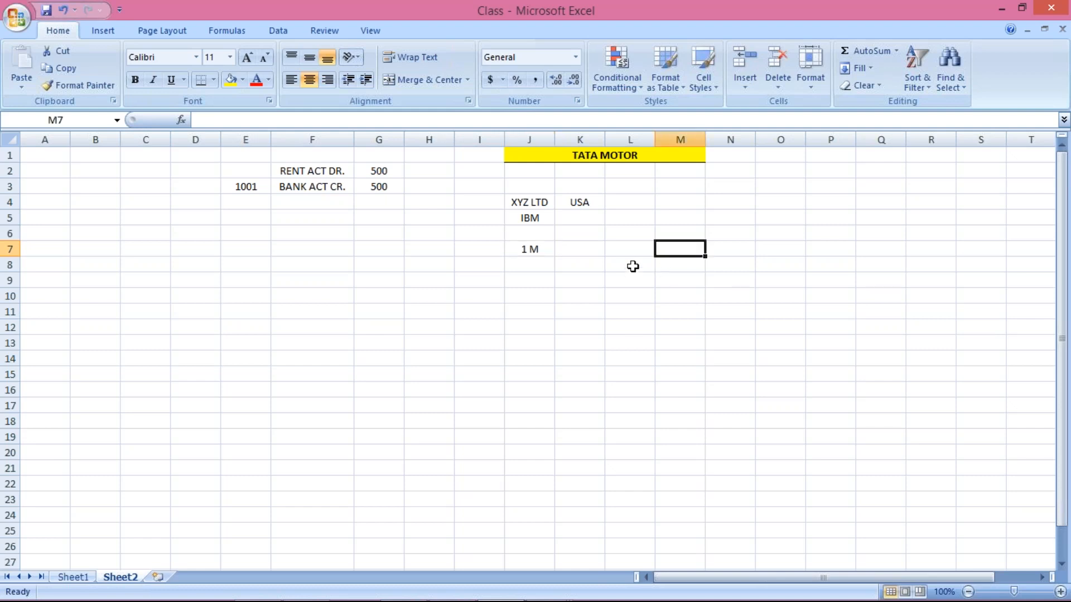
click(620, 253)
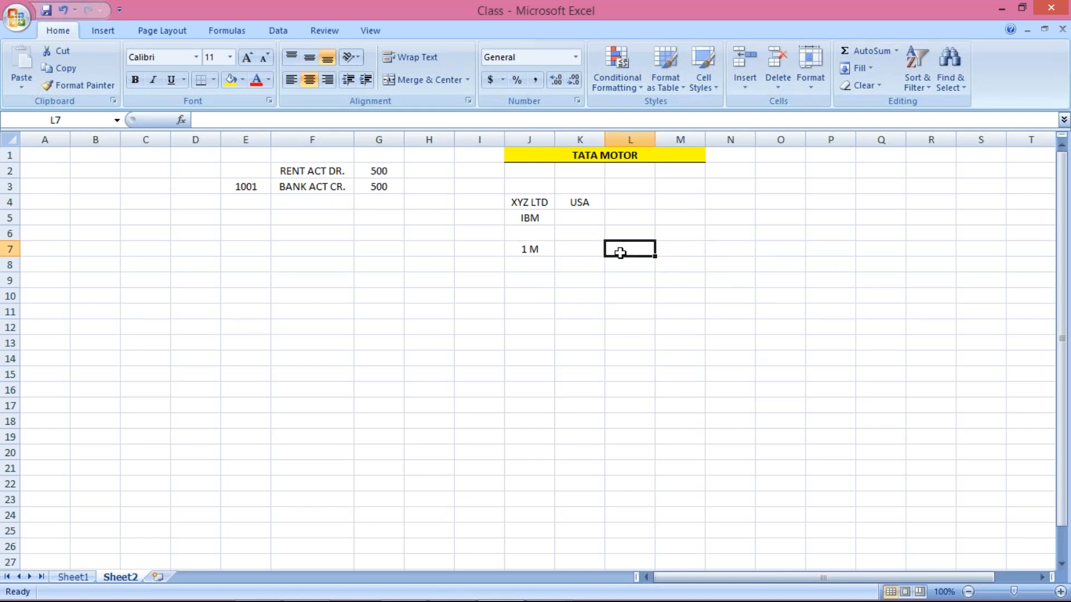
key(Left)
text(PARK)
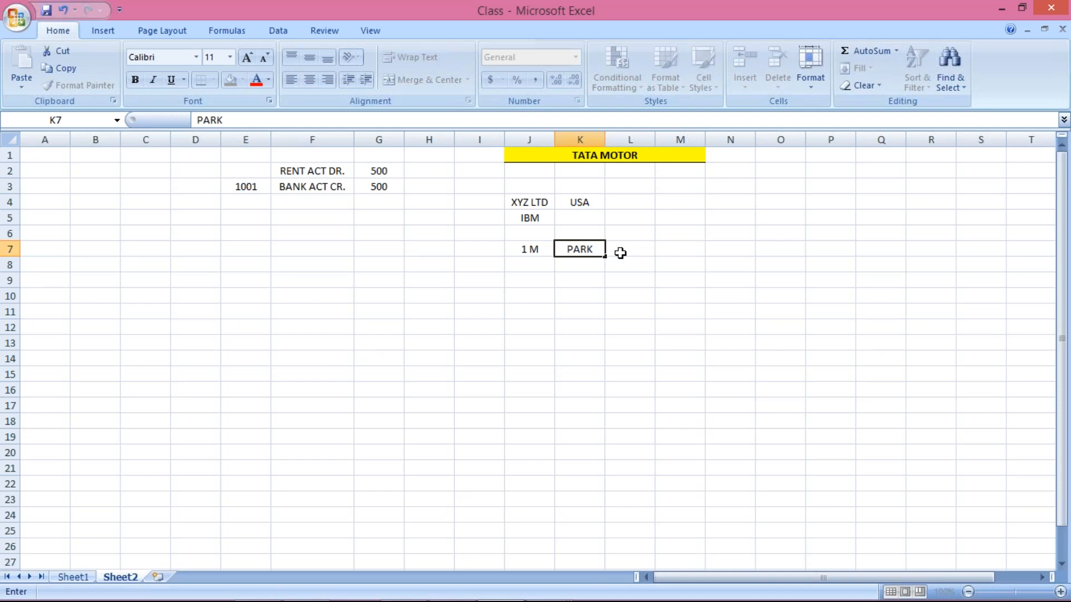
click(620, 252)
text(POST)
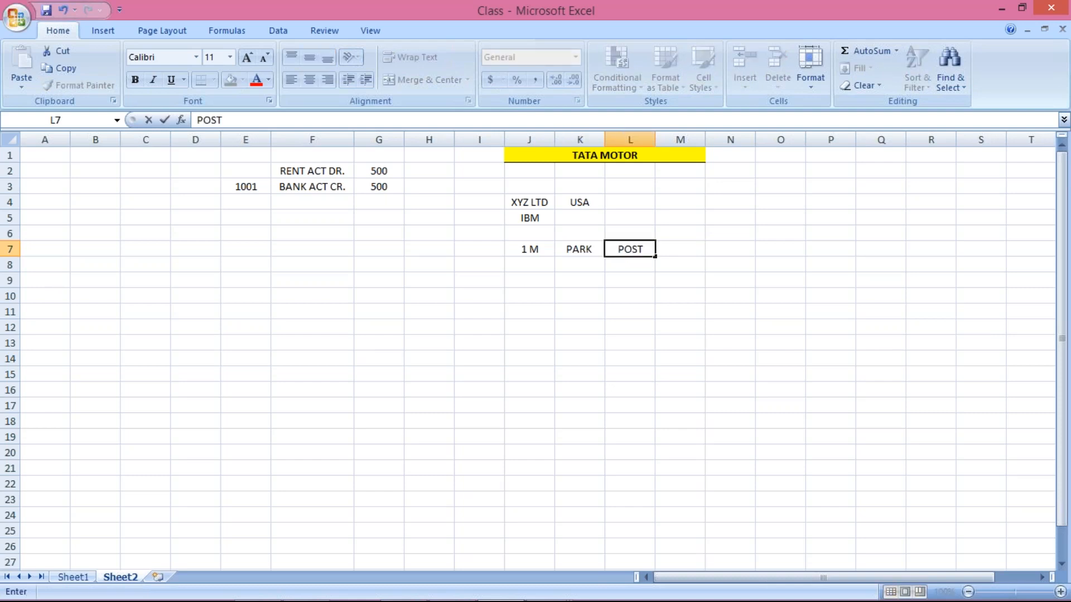
click(601, 264)
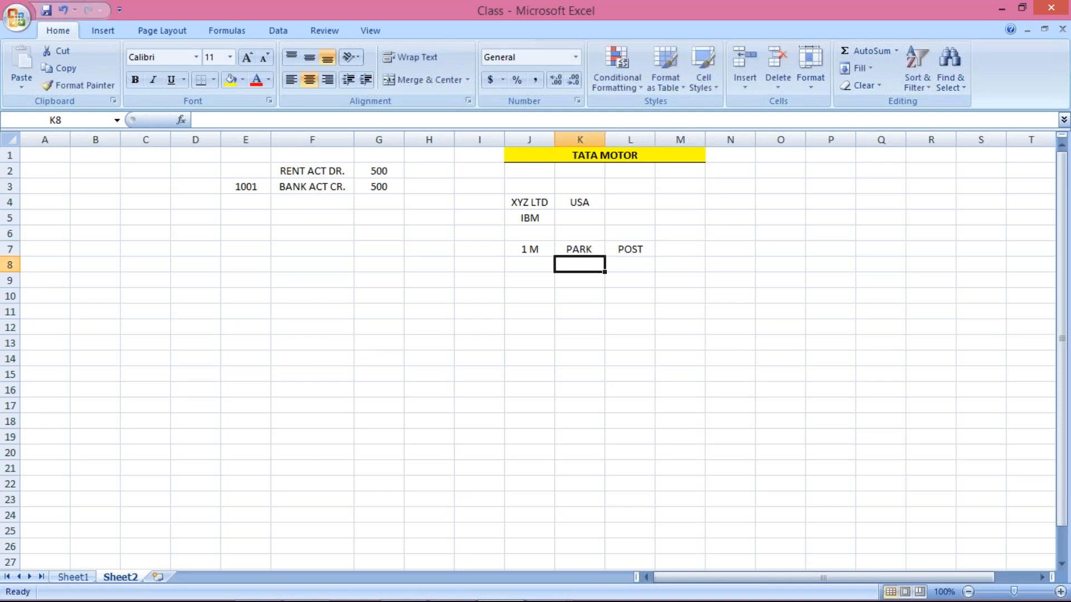
click(582, 249)
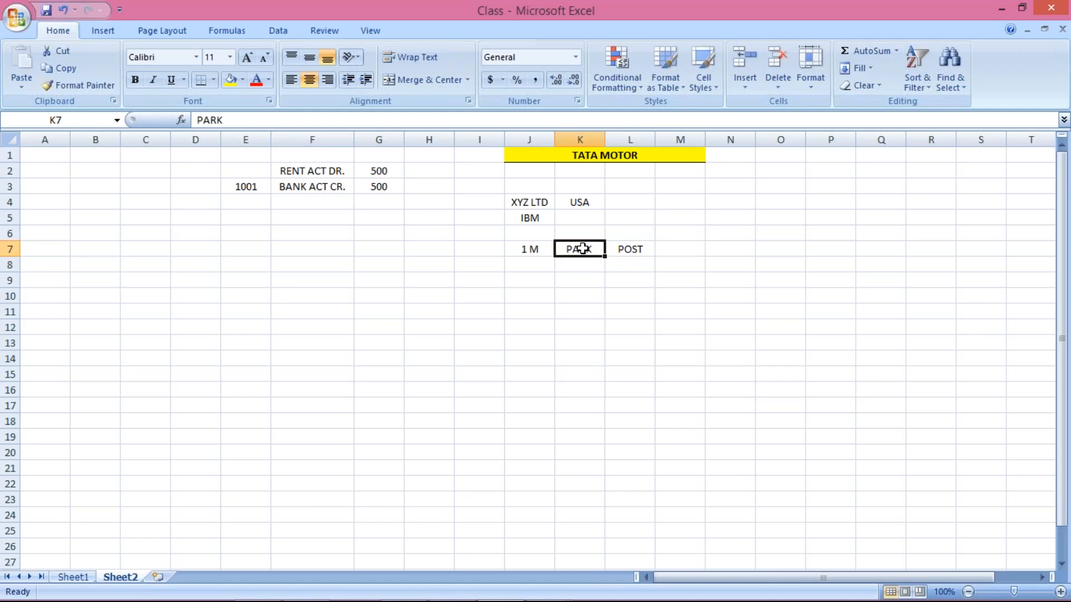
key(Right)
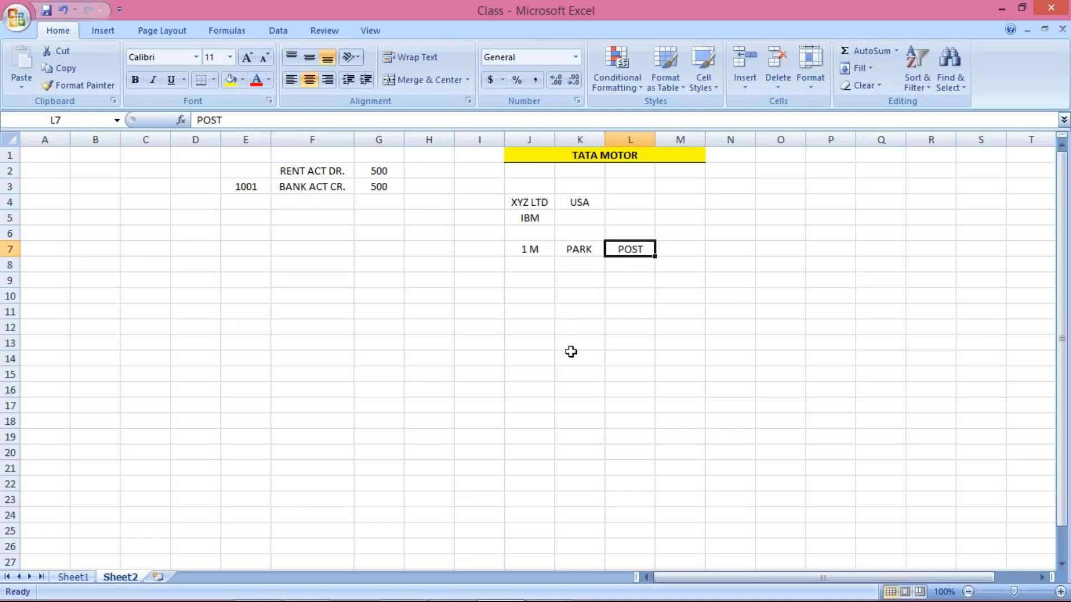
key(Left)
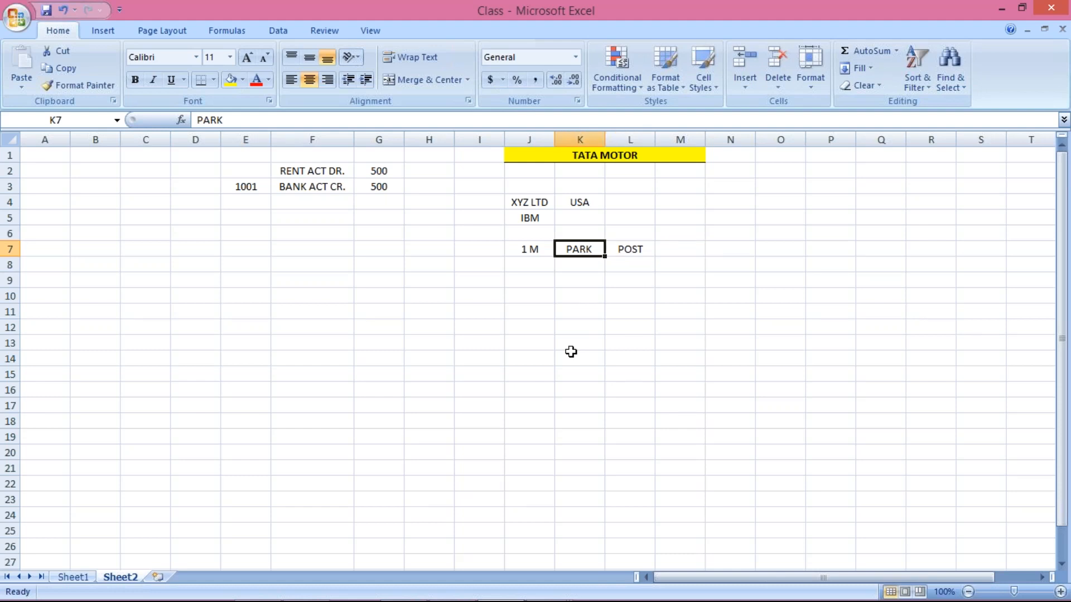
key(Down)
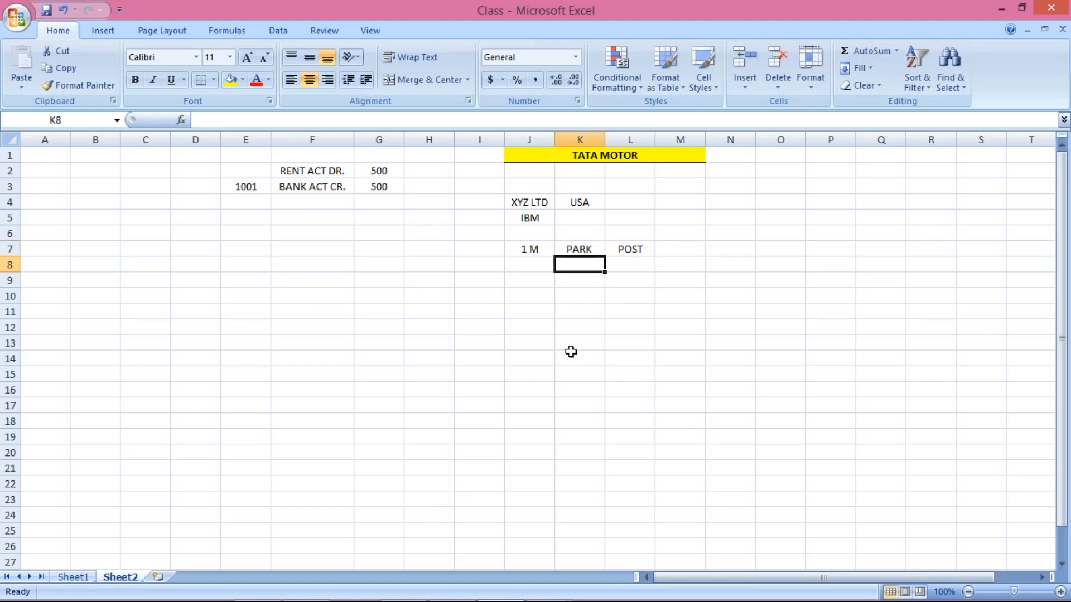
mouse_move(541, 596)
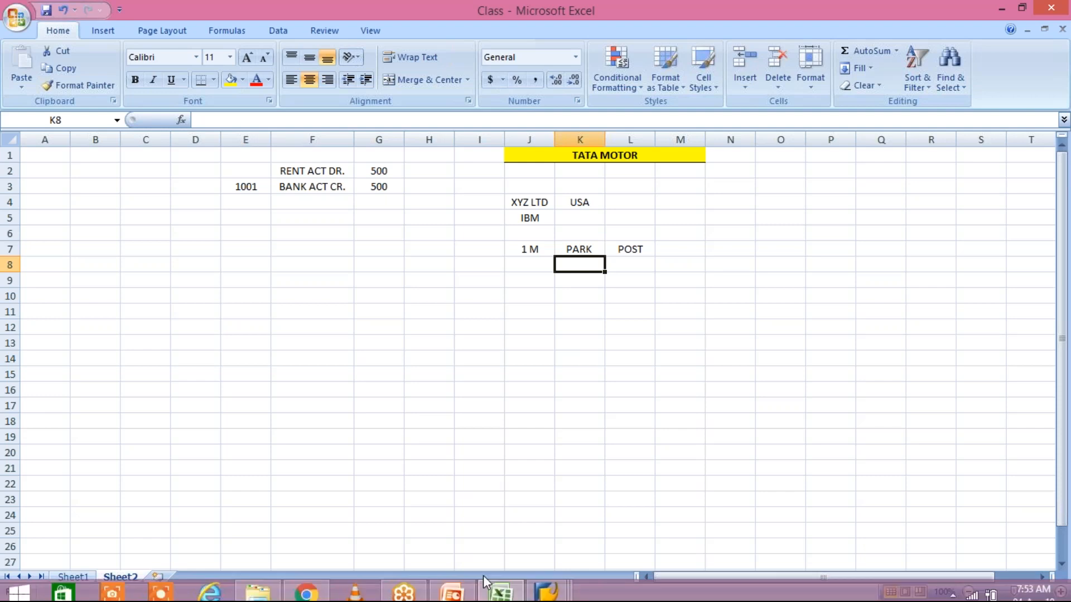
Open a new logon session on the FICO connection from SAP Logon 740
click(541, 595)
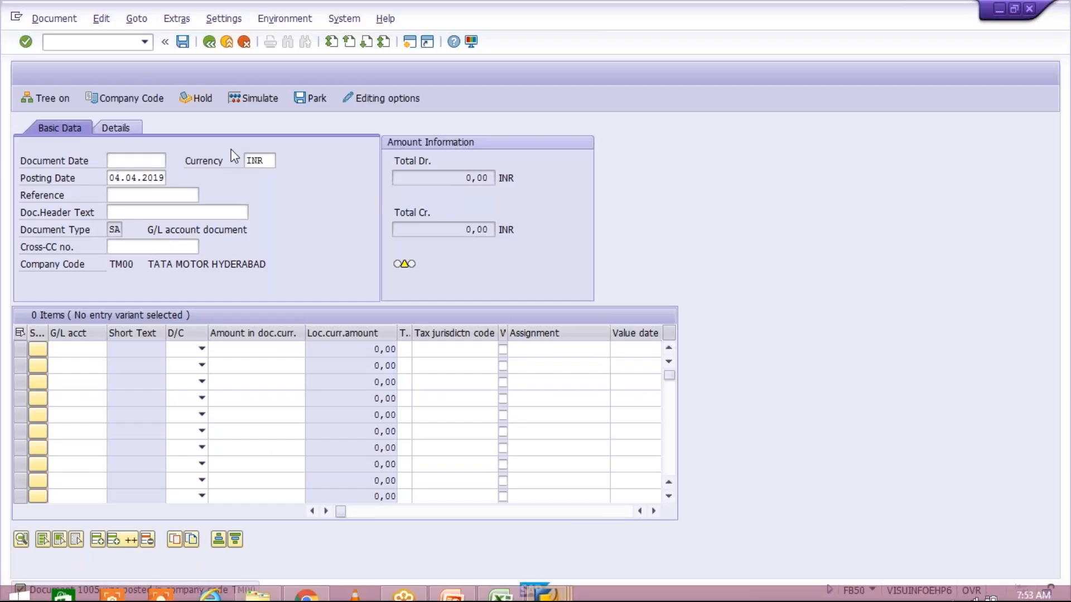
click(209, 42)
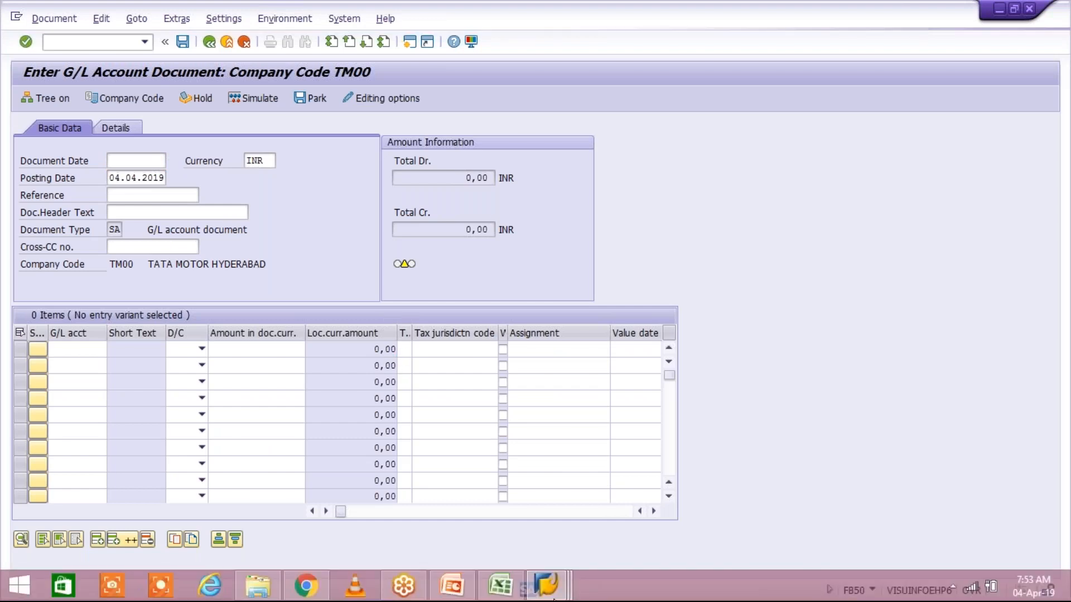
click(554, 600)
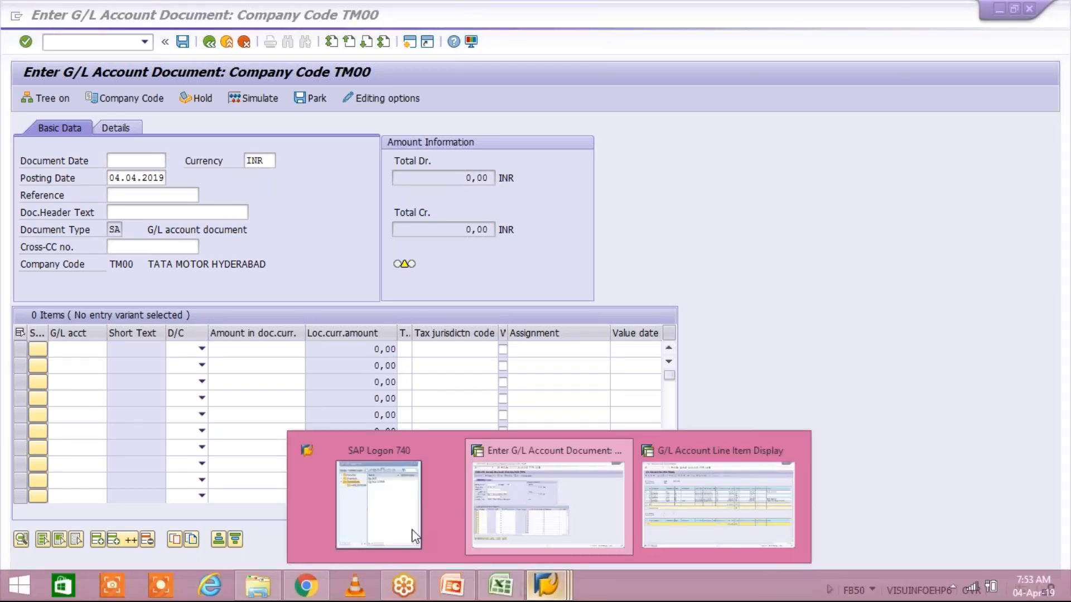
click(373, 494)
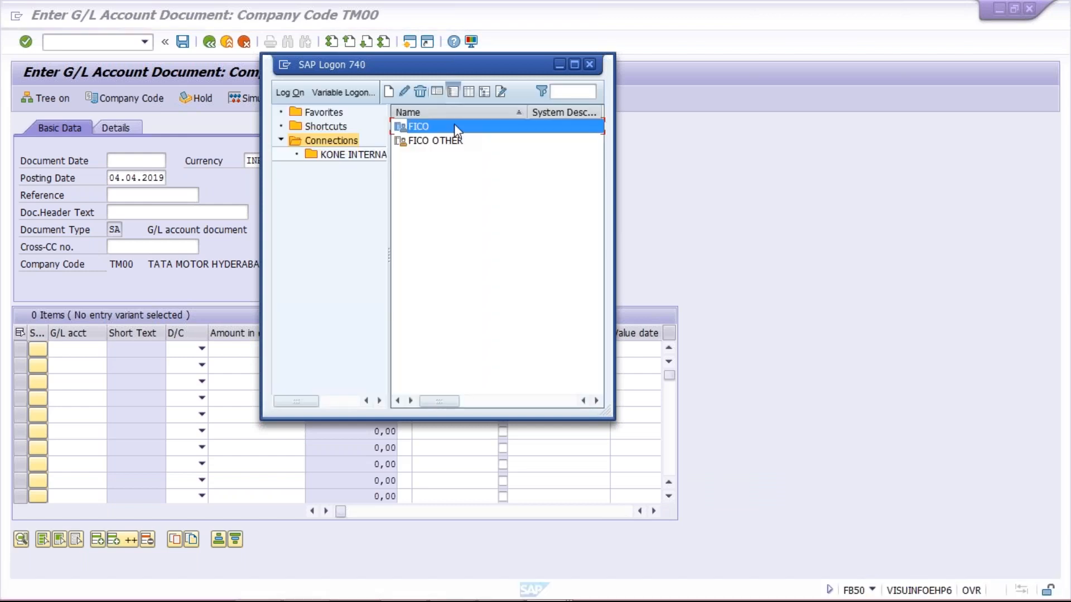
mouse_move(540, 597)
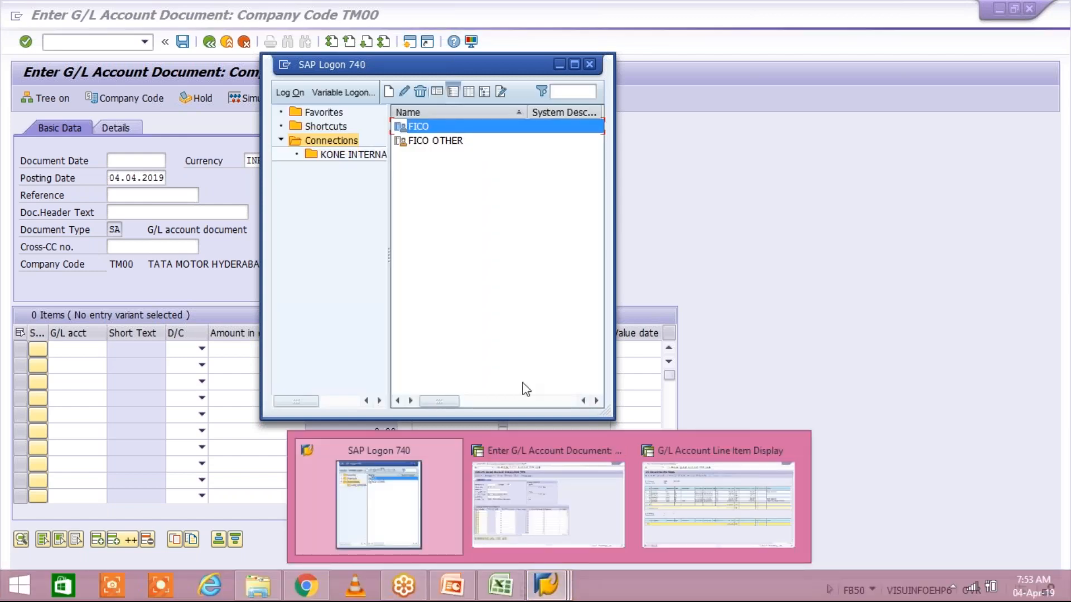
key(Return)
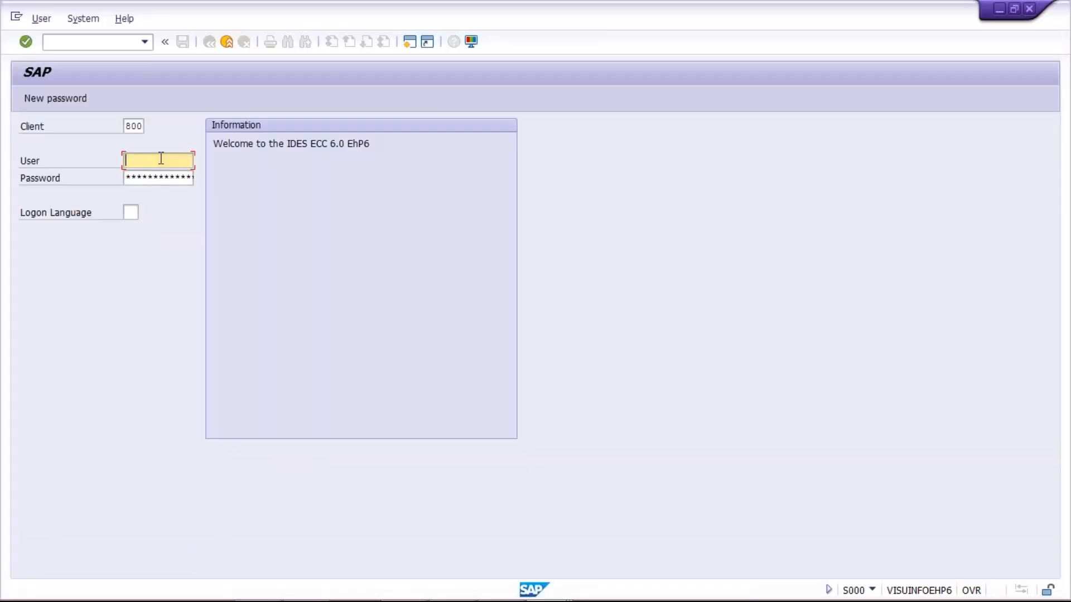
Log on to client 800 with the saved user name and password, accepting multiple logon
click(161, 158)
key(Down)
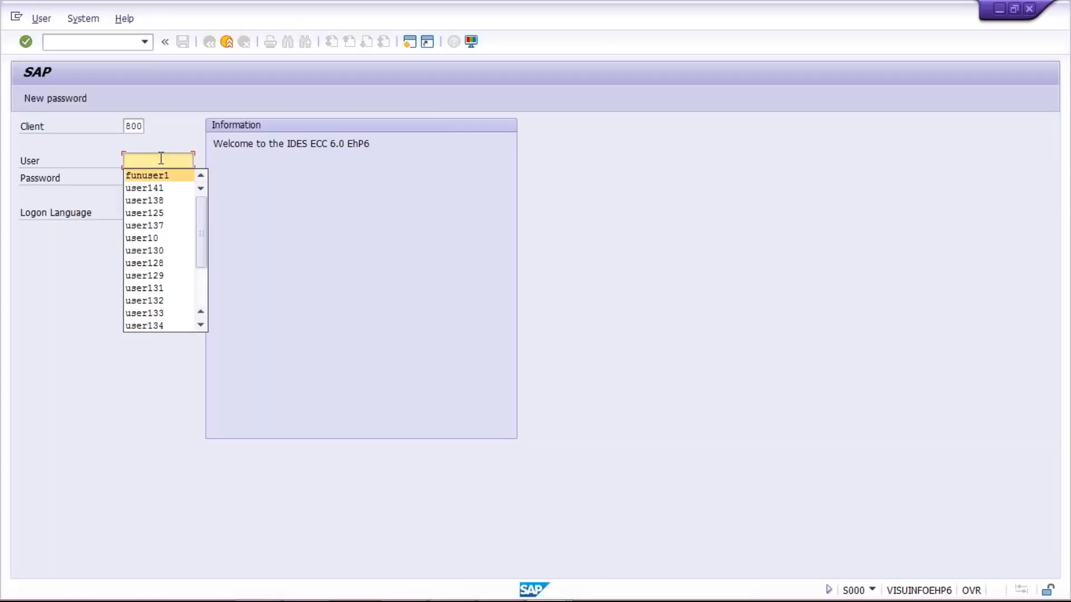
key(Return)
key(Tab)
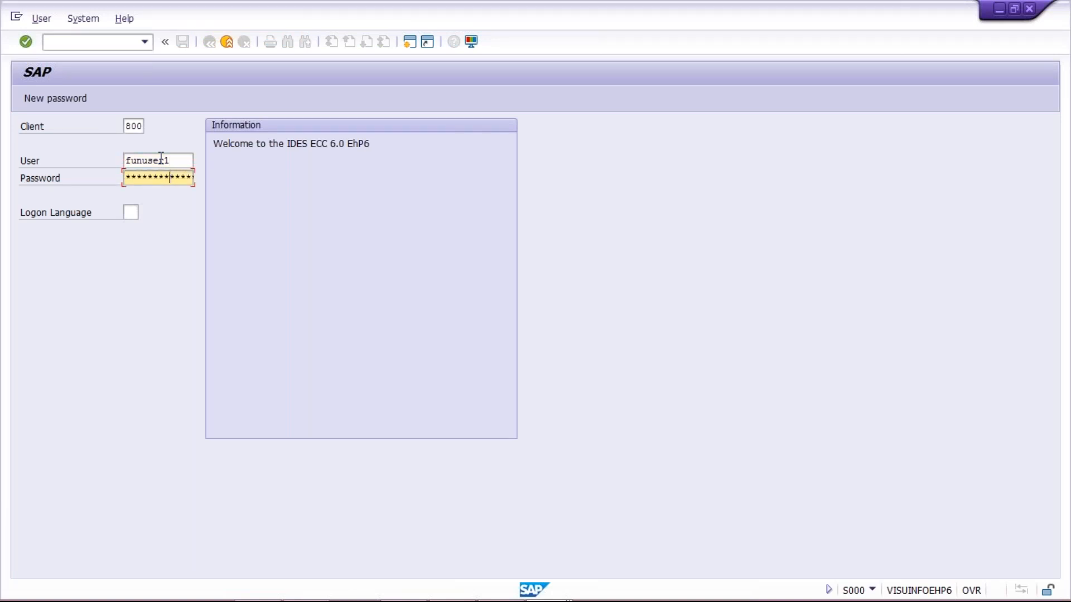
key(Return)
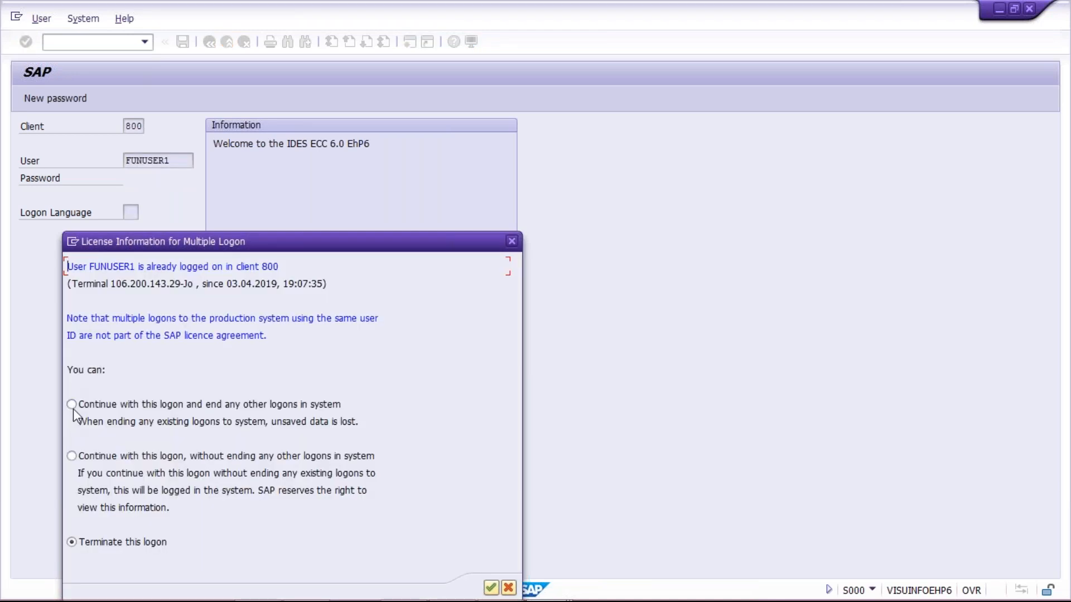
key(Return)
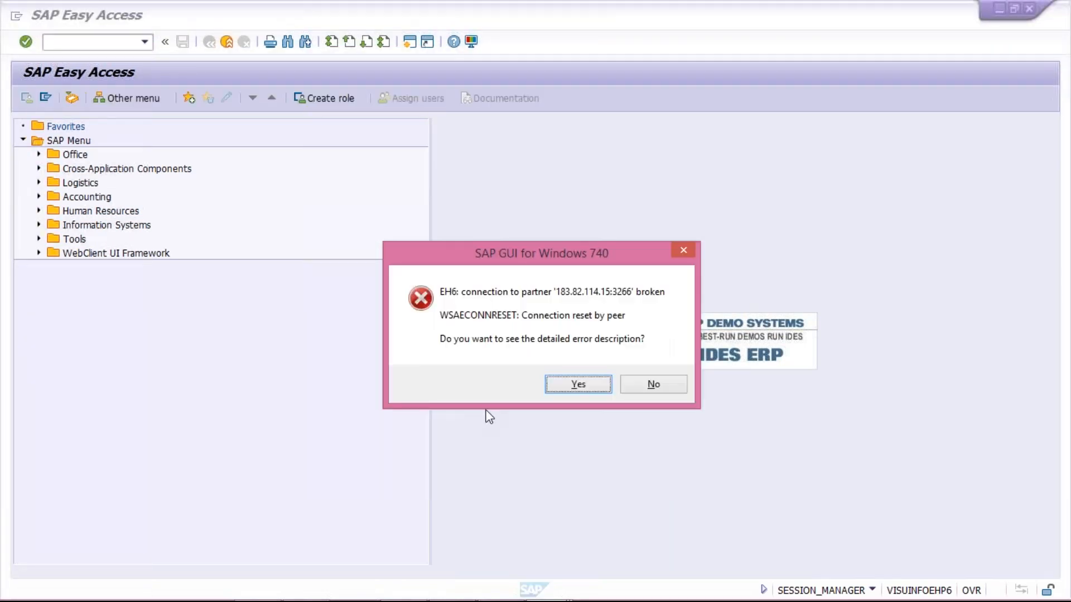
Dismiss the connection error and start transaction FB50
click(634, 392)
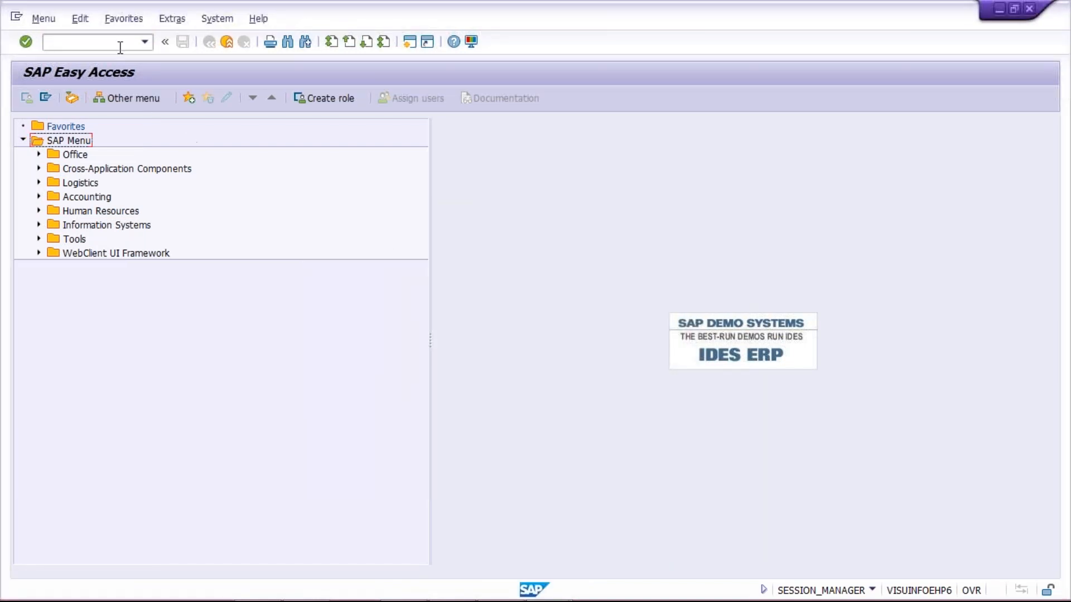
click(115, 44)
text(FB50)
key(Return)
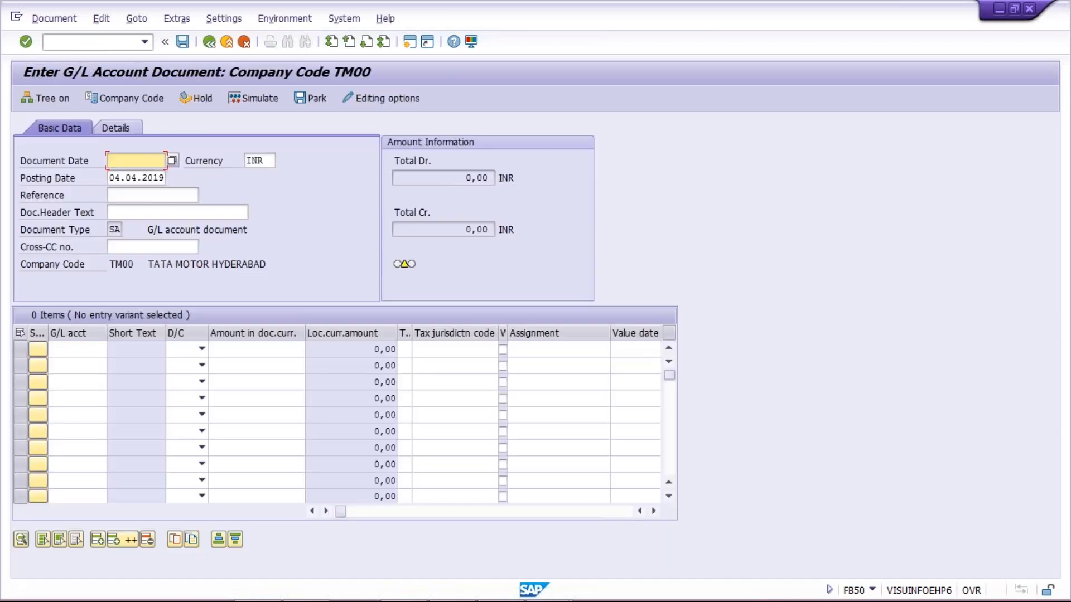
Fill Document Date 04.04.2019 and Reference TEST from the history lists
key(Down)
key(Down)
key(Return)
key(Tab)
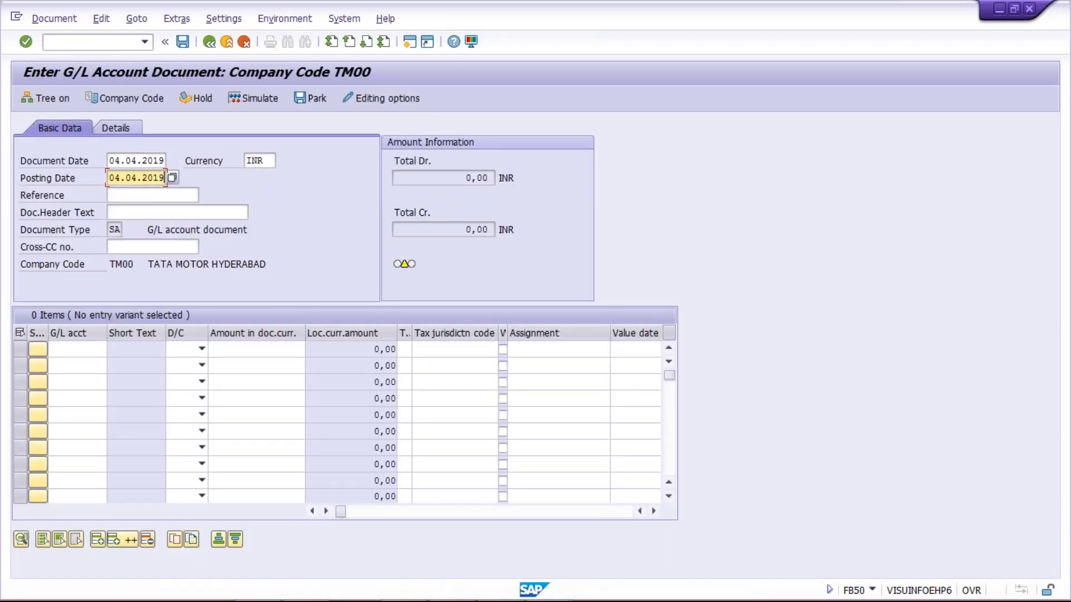
key(Tab)
key(Tab)
key(shift+Tab)
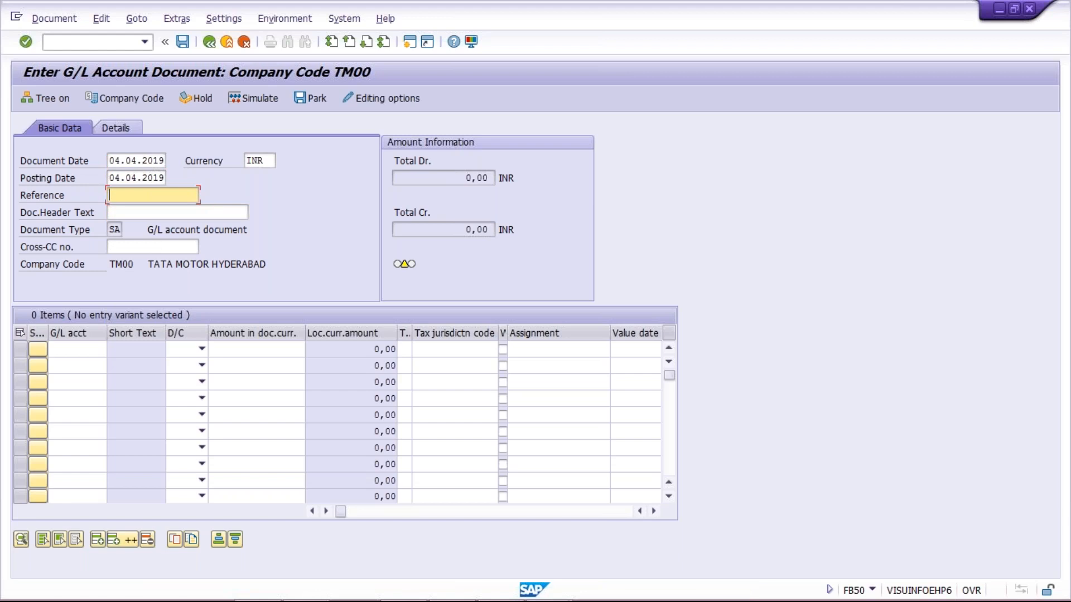
key(Down)
key(Down)
key(Return)
key(Return)
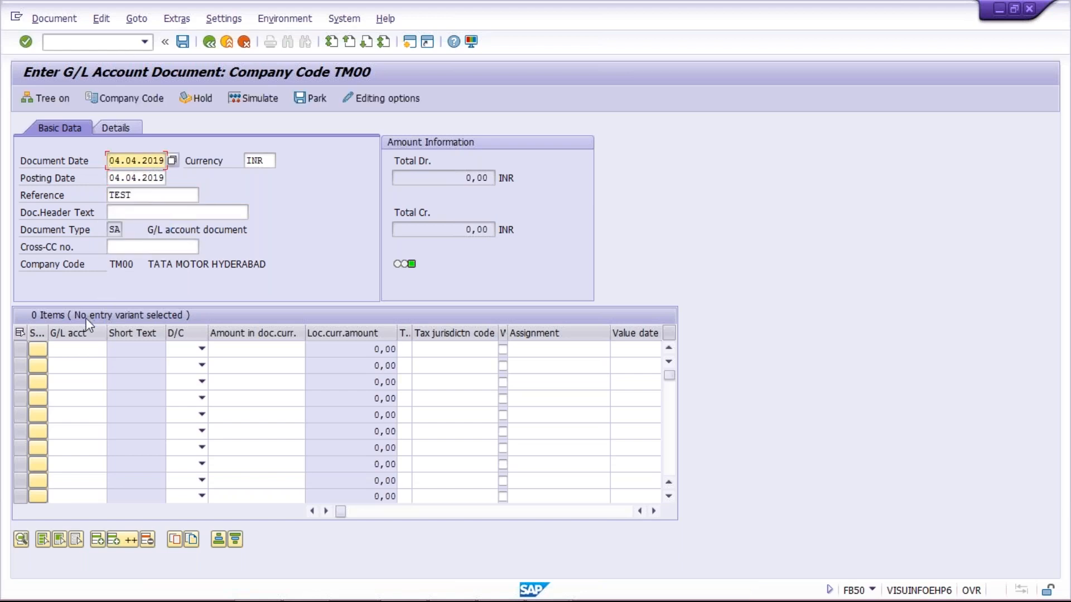
Enter the first line item: G/L 4000 rent, Debit, 10000 INR
click(83, 349)
text(1)
key(BackSpace)
key(Down)
key(Down)
key(Return)
key(Tab)
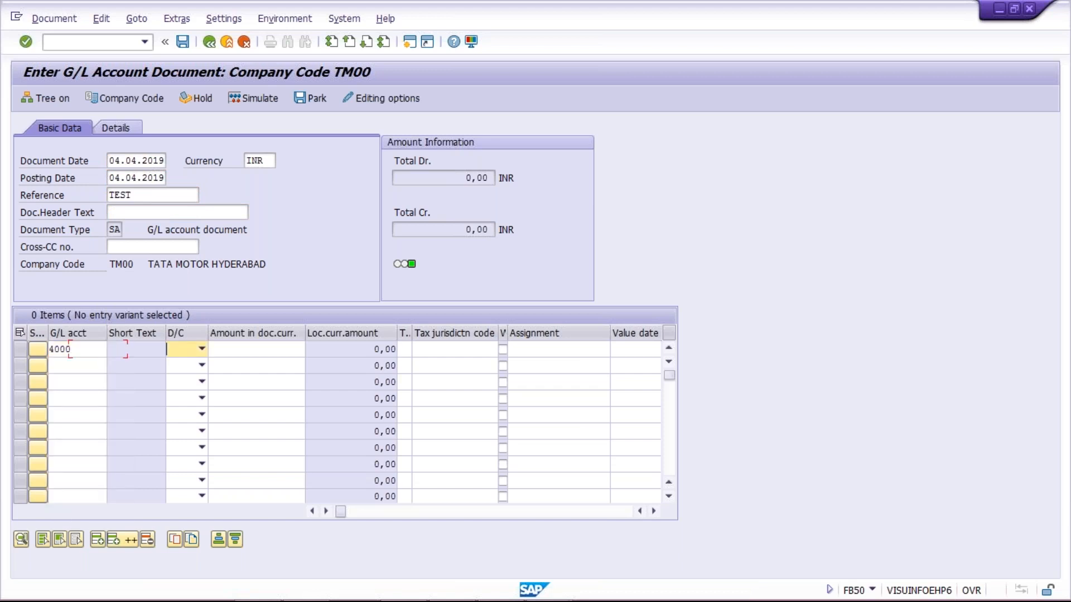
key(d)
key(Tab)
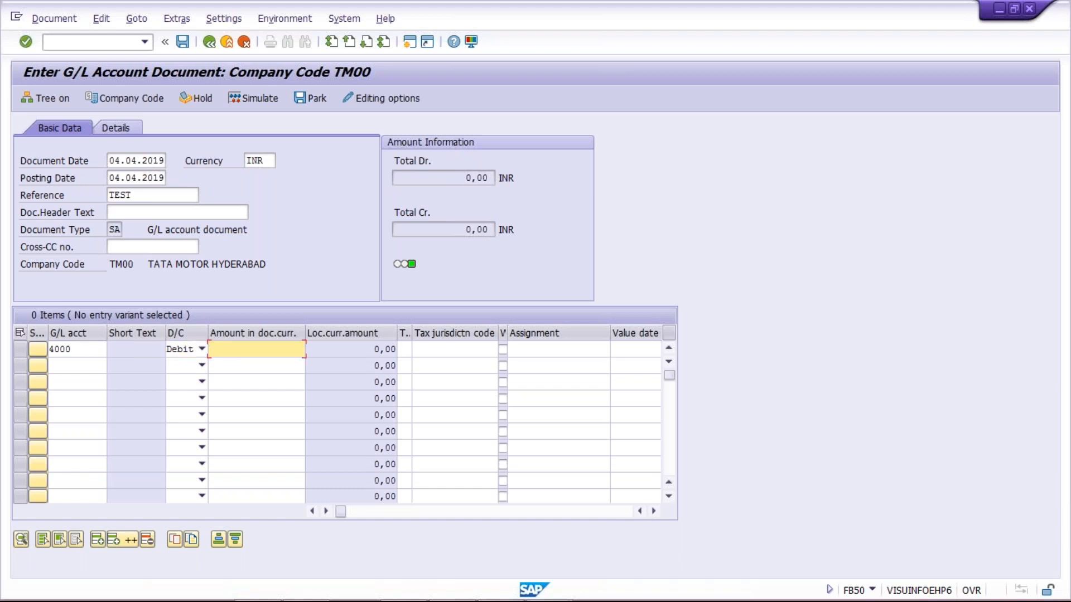
text(10000)
key(Tab)
key(Tab)
key(Tab)
key(Tab)
key(Tab)
key(Tab)
key(Tab)
key(shift+Tab)
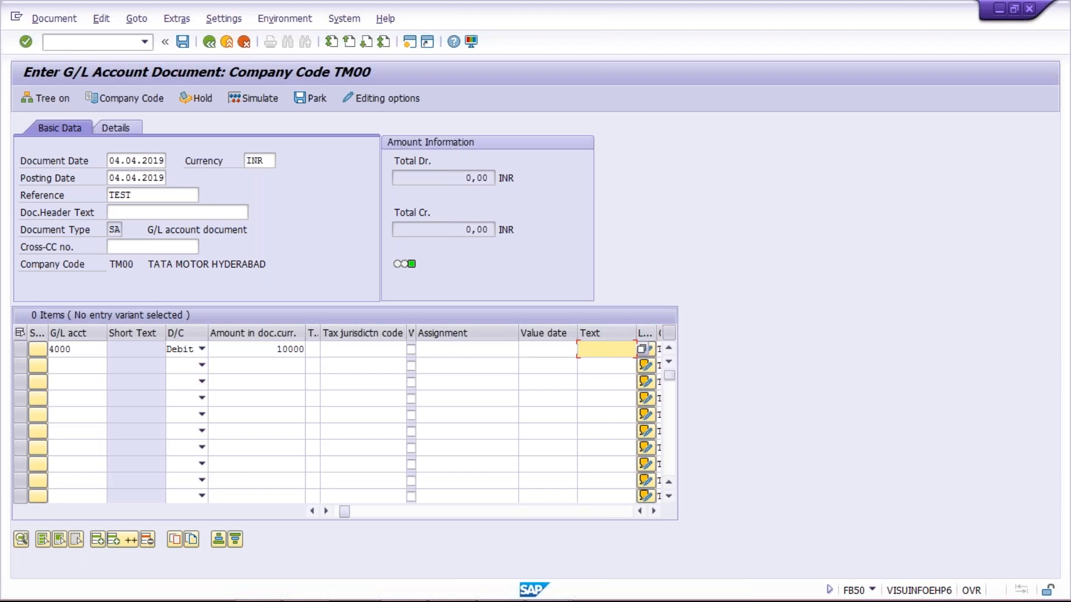
key(shift+Tab)
key(shift+Tab)
key(shift+Tab)
key(shift+Tab)
key(shift+Tab)
key(shift+Tab)
key(shift+Tab)
key(shift+Tab)
key(shift+Tab)
key(shift+Tab)
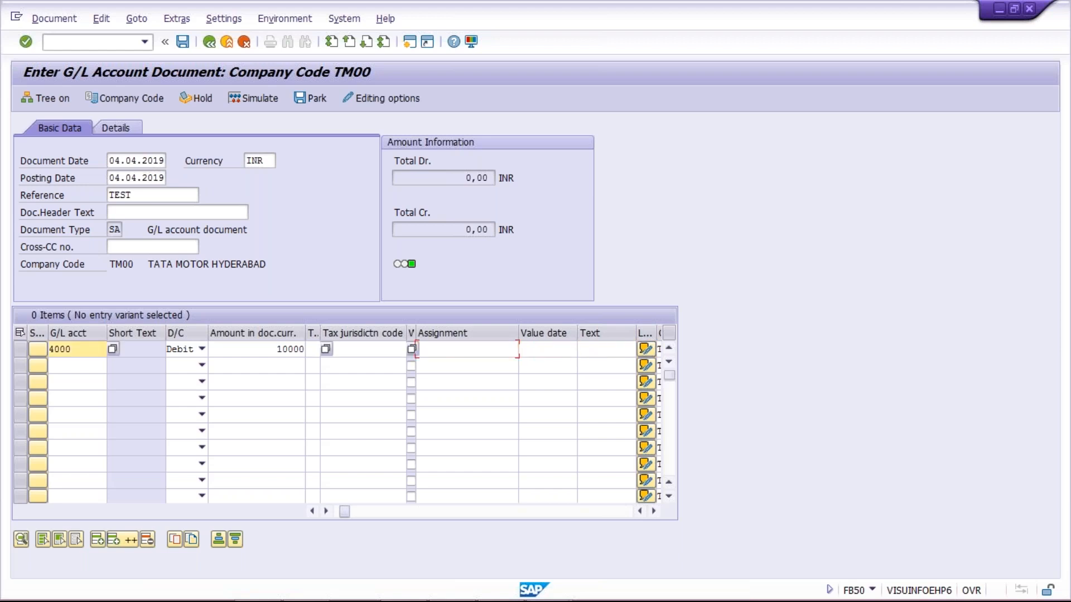
Add the second line: G/L 1000 HDFC bank, Credit, 10000 INR, then validate the balanced entry
click(83, 366)
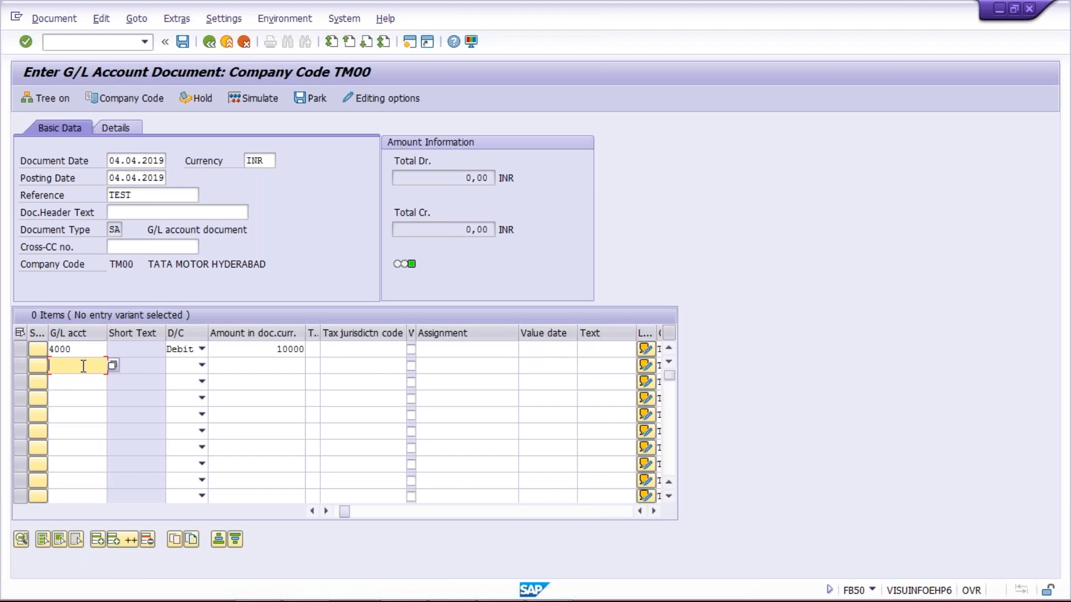
text(1000)
key(Tab)
key(Down)
key(Down)
key(Tab)
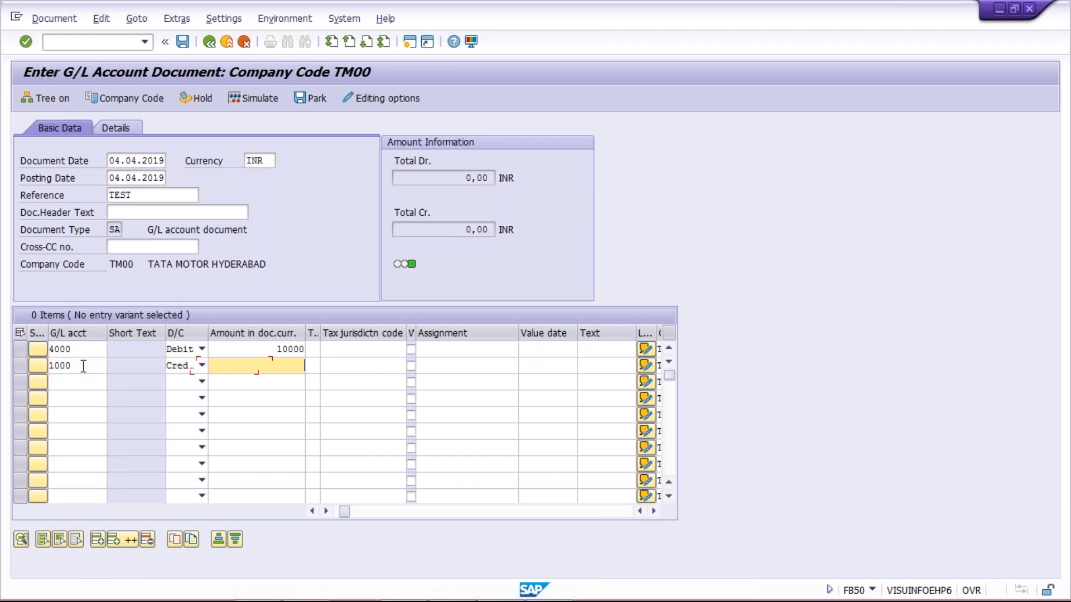
text(10000)
key(Return)
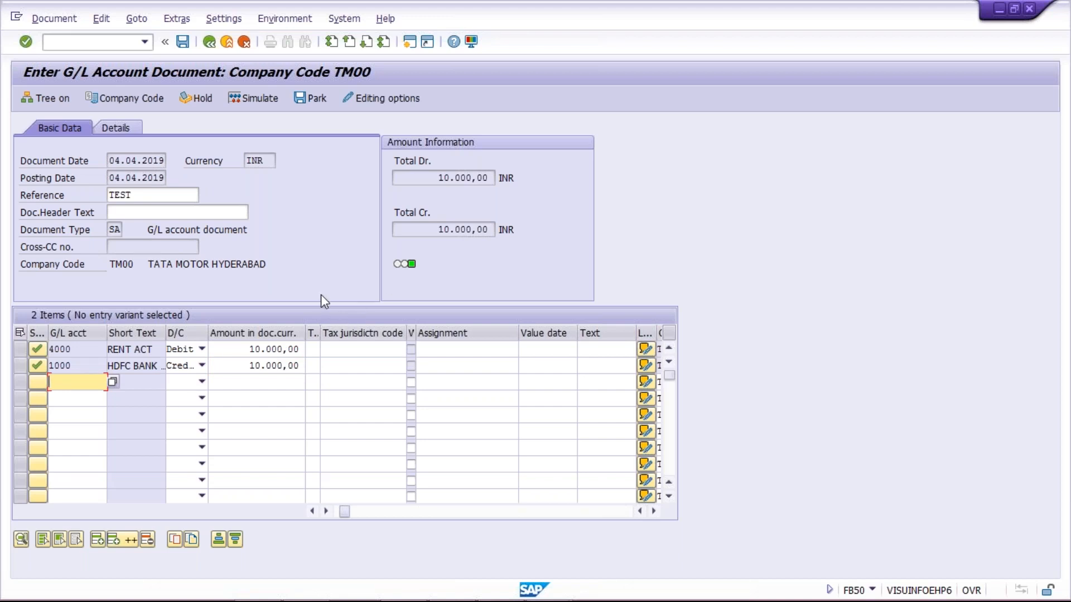
key(alt+Tab)
key(alt+Tab)
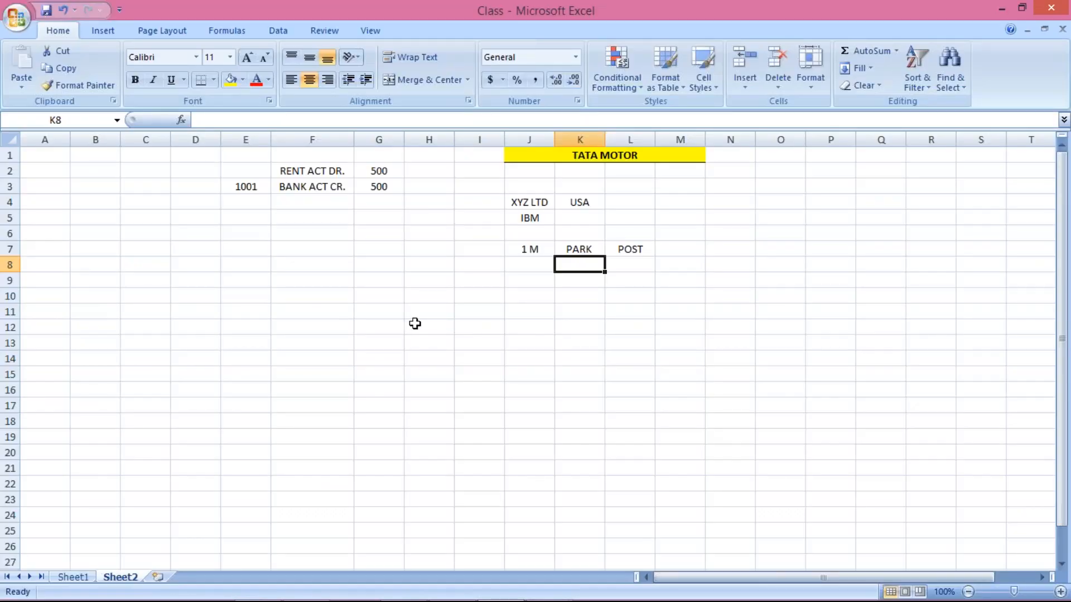
Type A in K8 under PARK and B in L8 under POST
text(A)
key(Tab)
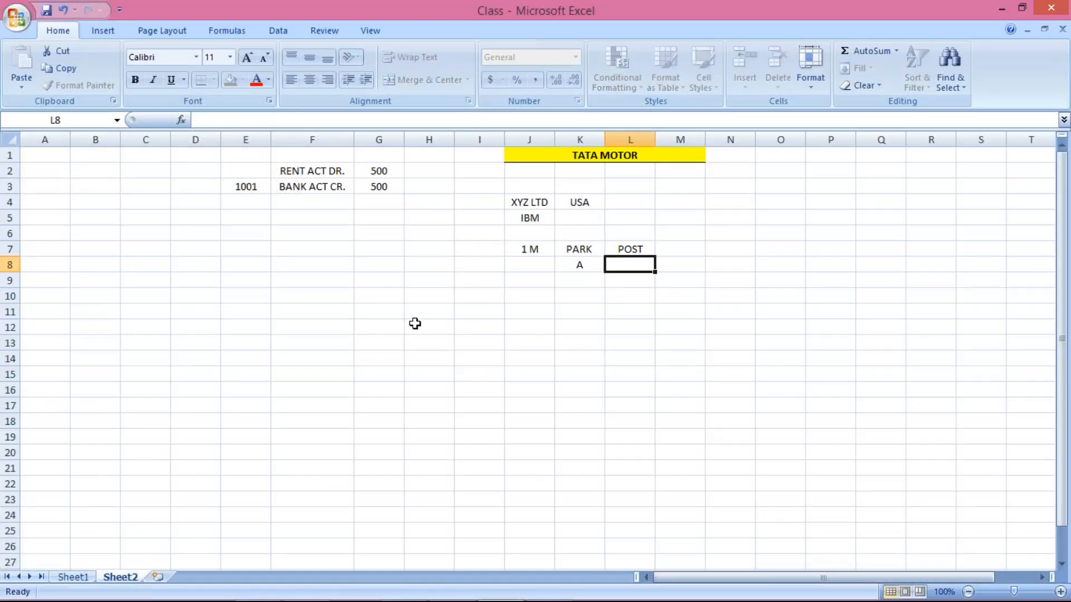
text(B)
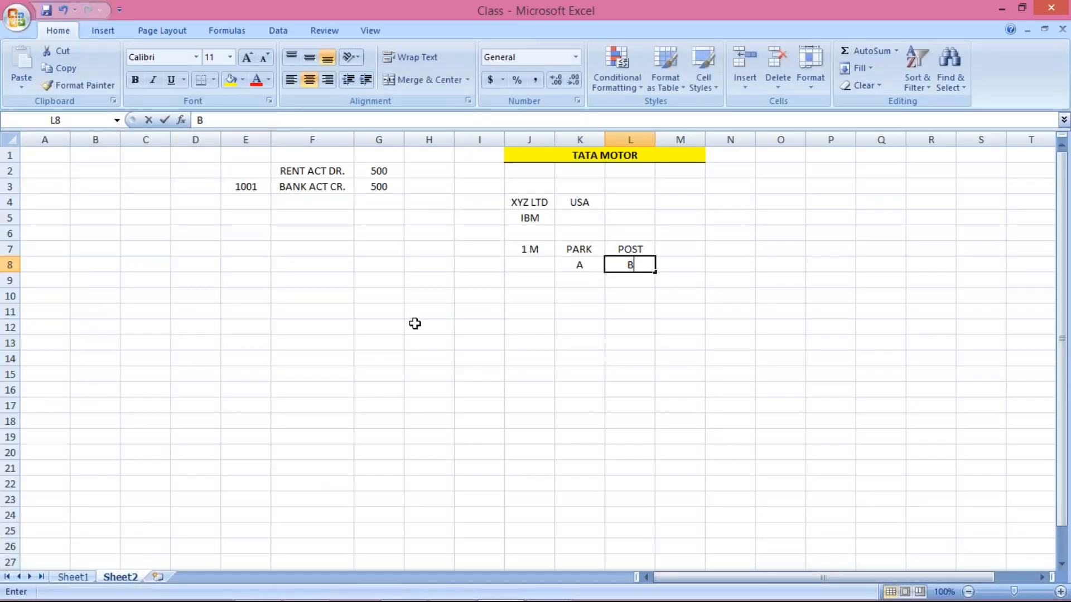
click(519, 266)
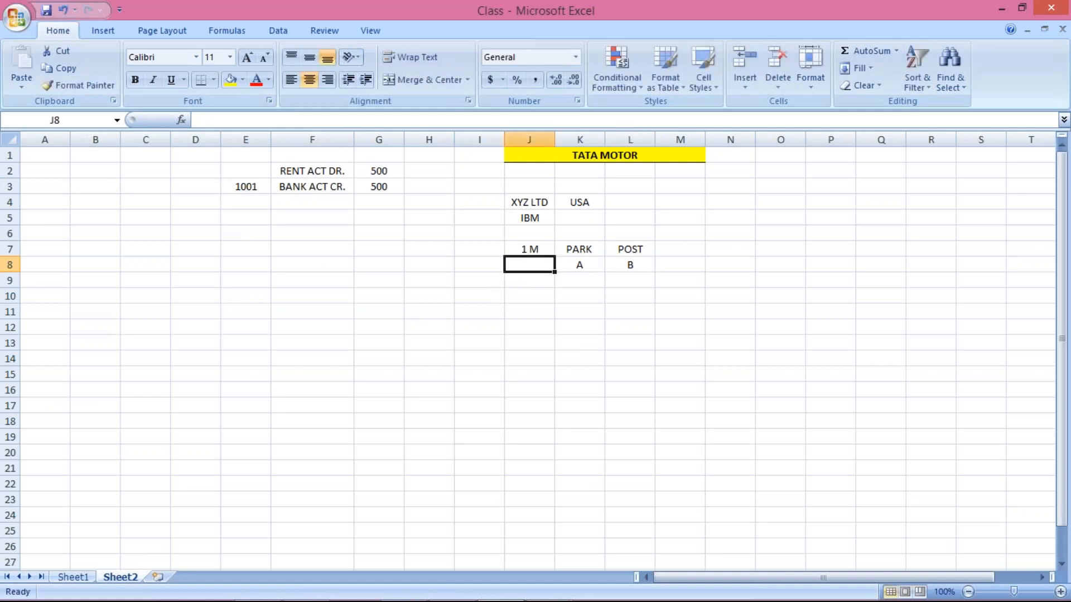
click(520, 249)
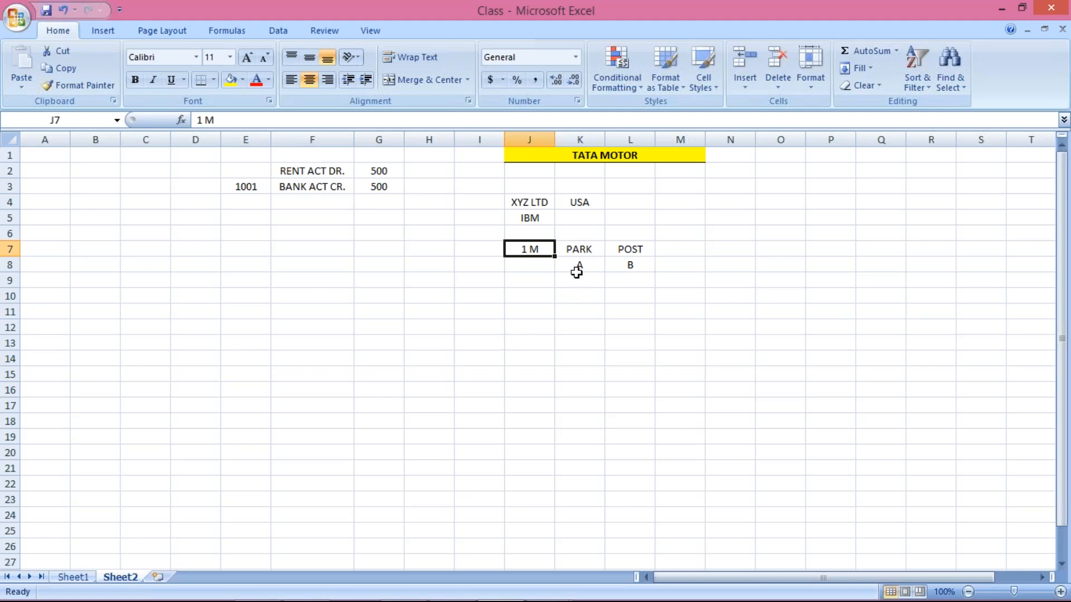
click(583, 279)
click(578, 265)
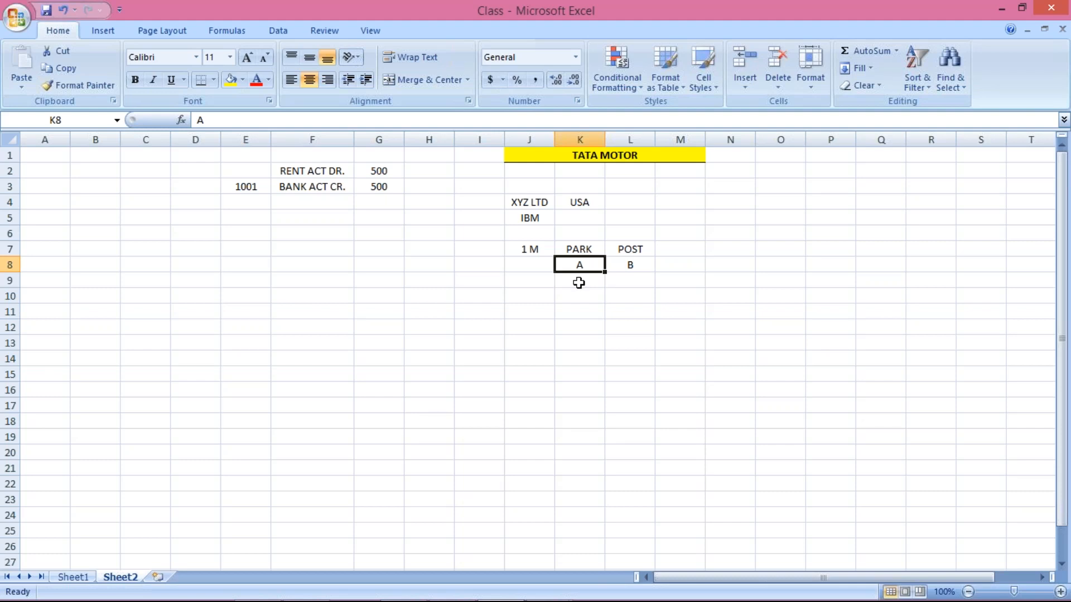
key(alt+Tab)
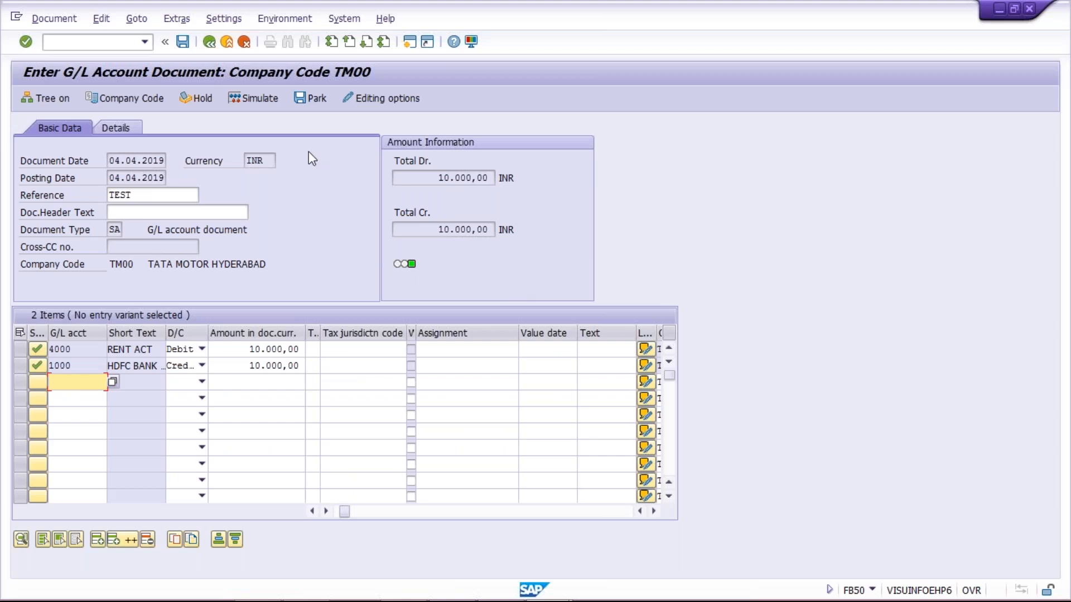
Park the balanced rent-to-HDFC-bank entry, creating parked document 1006
click(313, 102)
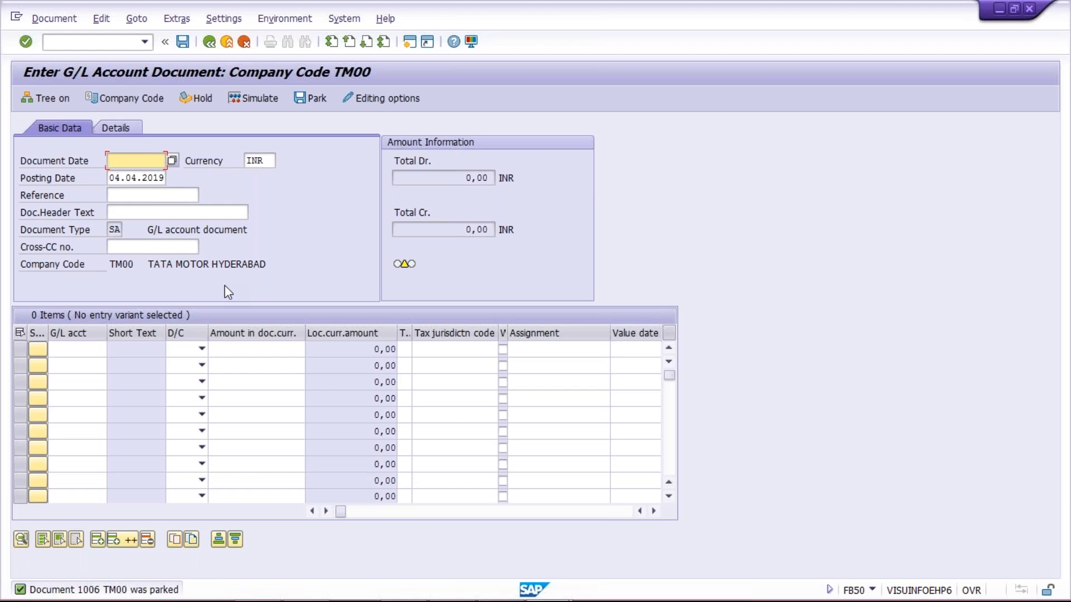
In a new session, run FBL3N for G/L account 4000: six items totalling 6,506.00 INR
click(410, 43)
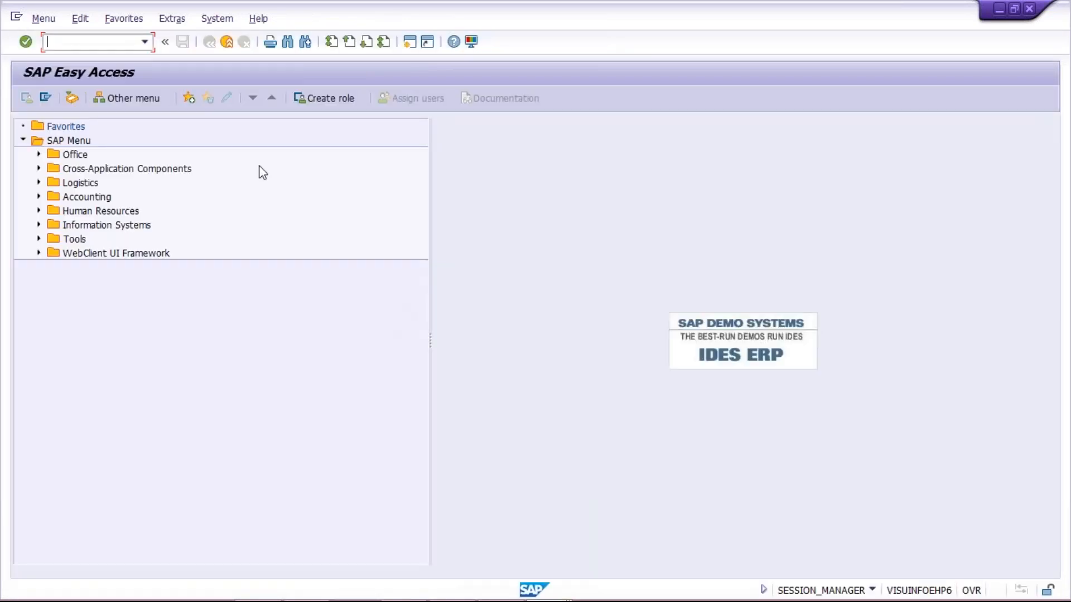
text(FBL3N)
key(Return)
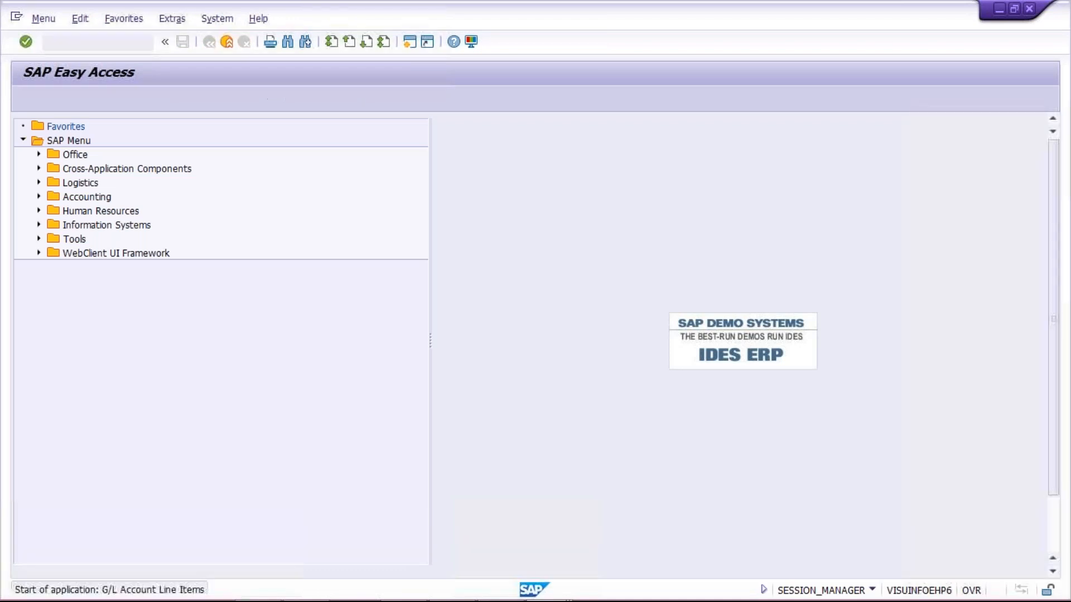
key(space)
key(Down)
key(Return)
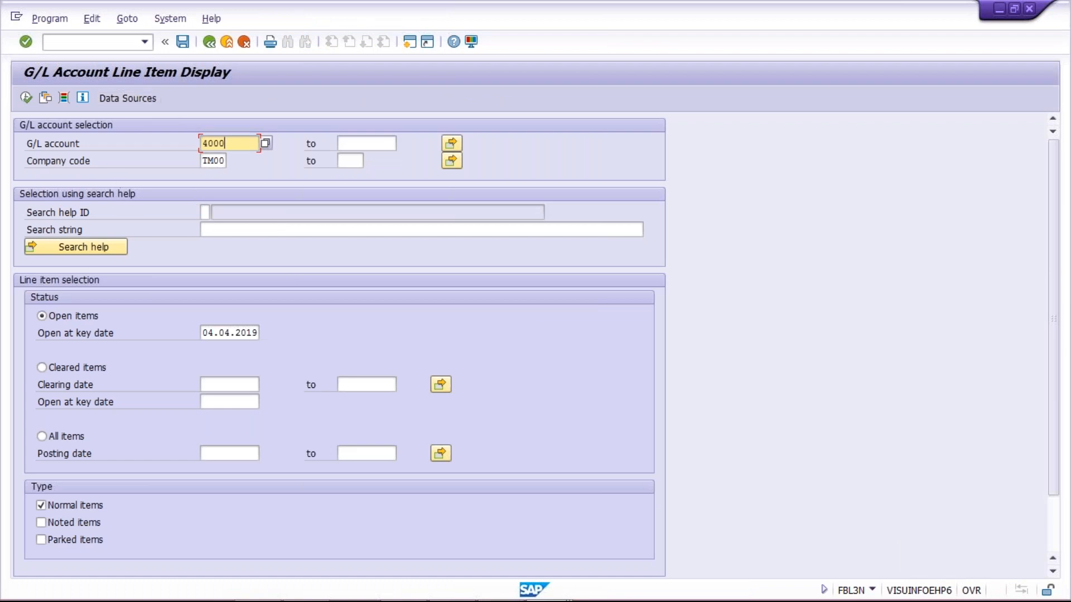
click(27, 101)
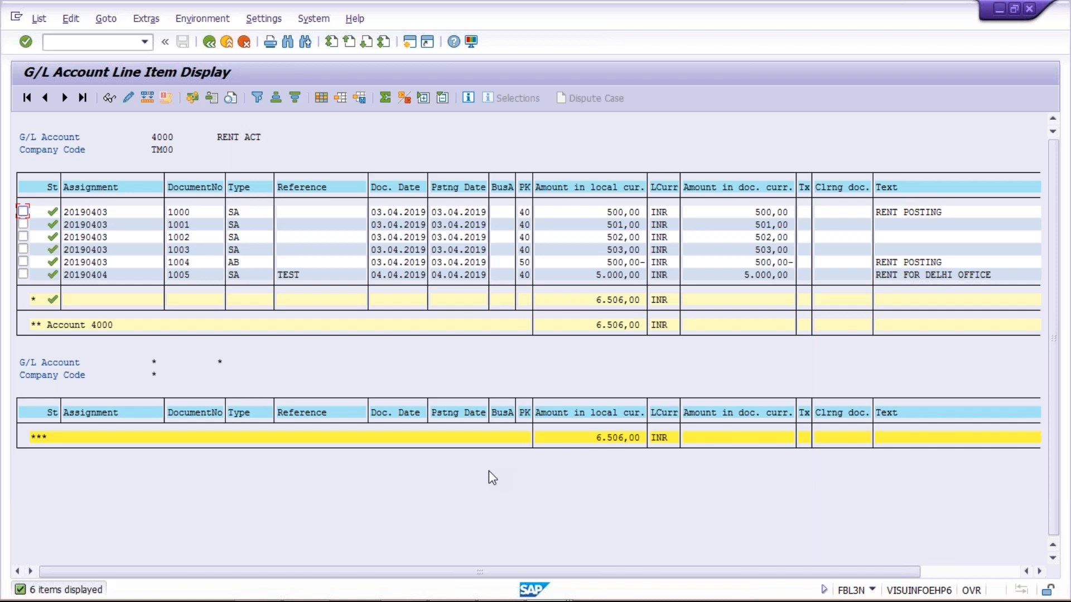
key(alt+Tab)
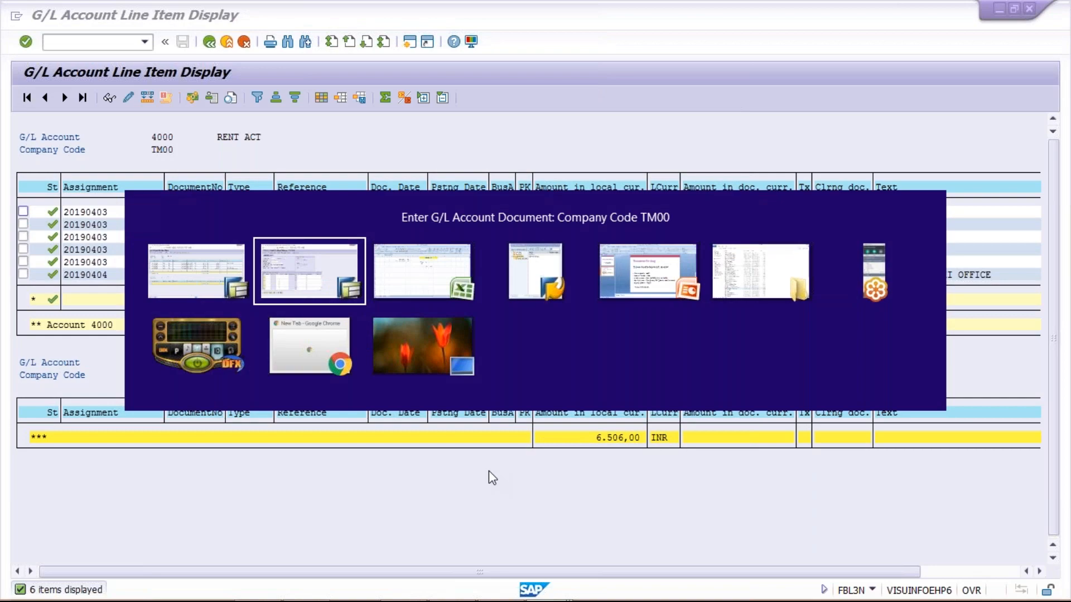
key(alt+Tab)
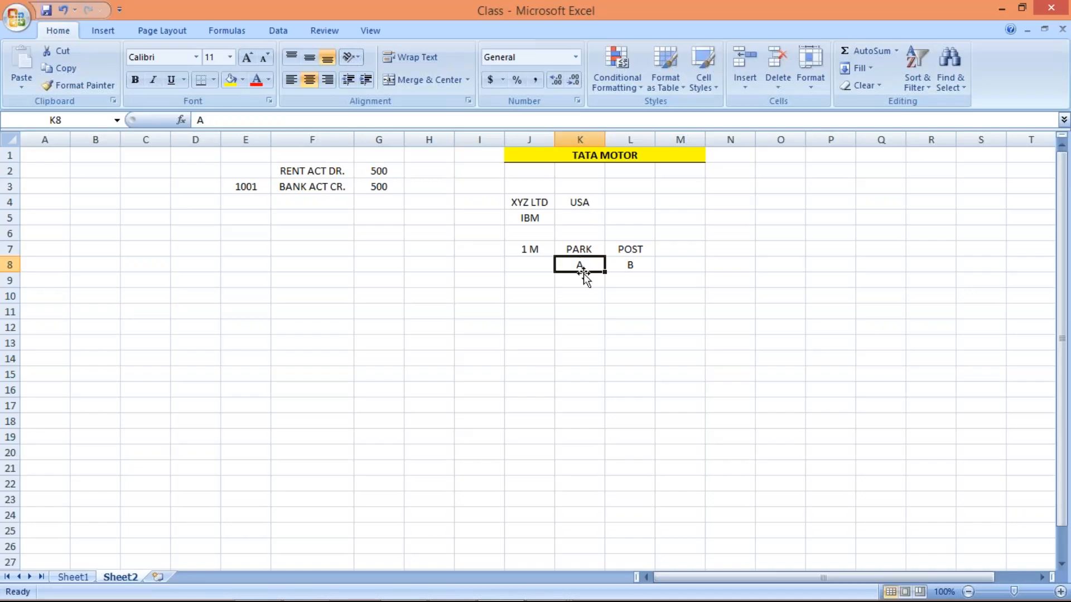
Review the PARK heading in K7 and the A and B entries in K8 and L8
click(580, 248)
click(580, 265)
click(622, 263)
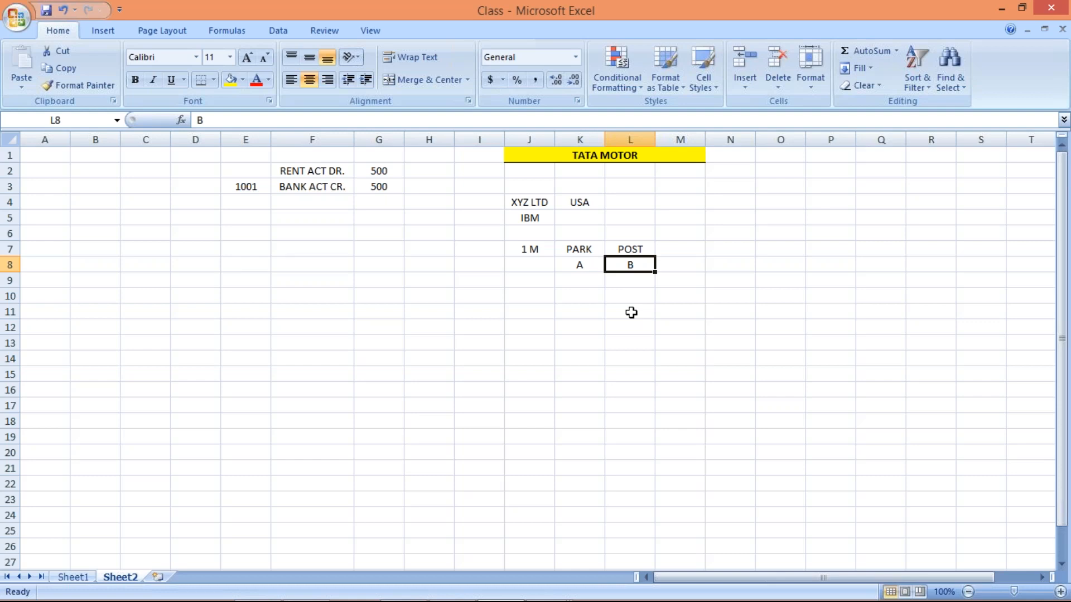
click(582, 269)
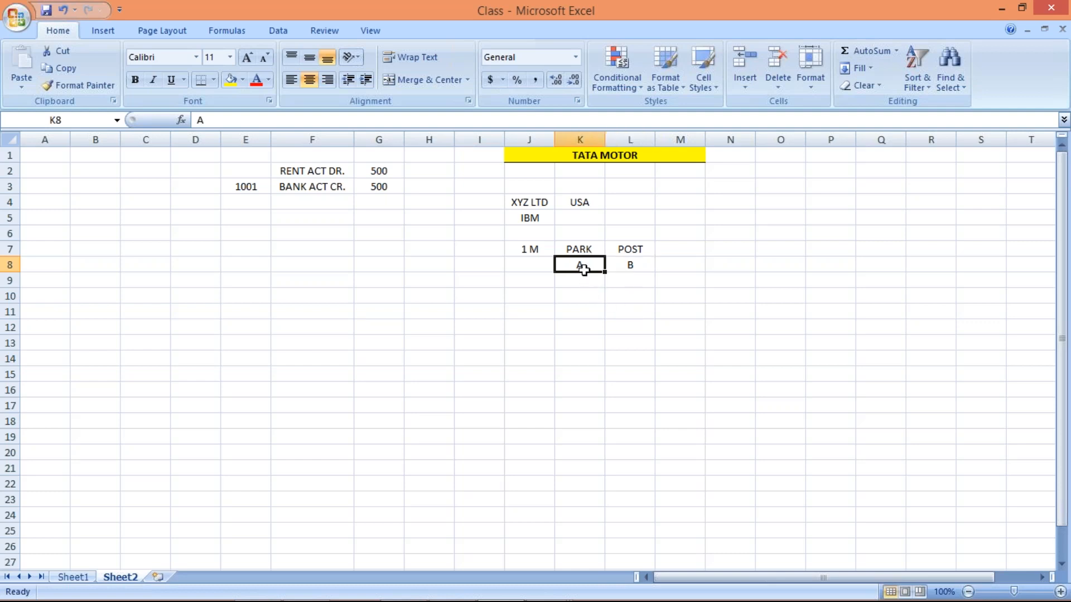
click(619, 266)
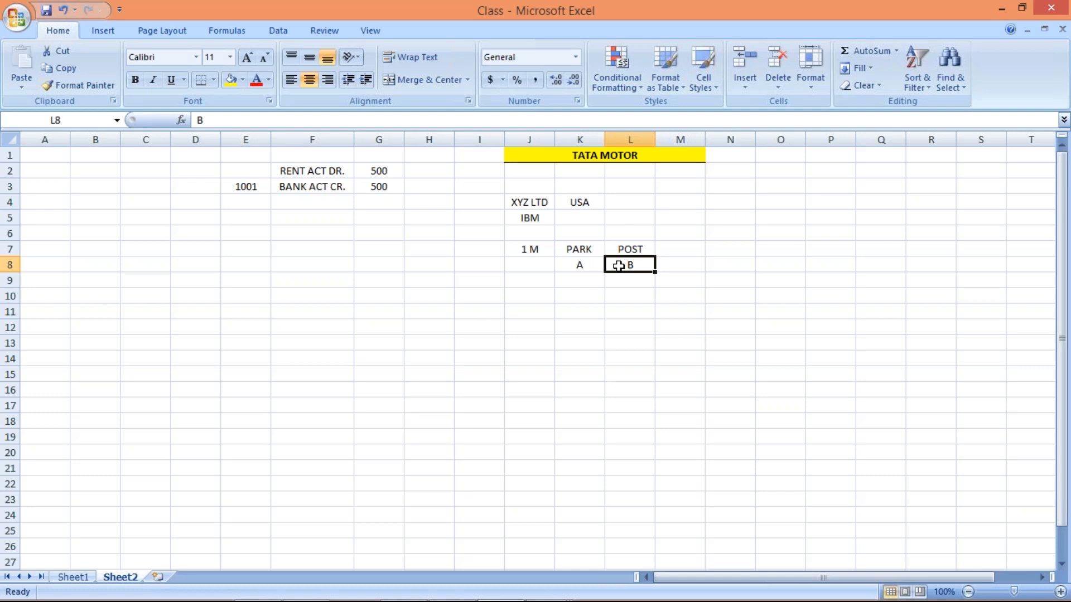
key(Left)
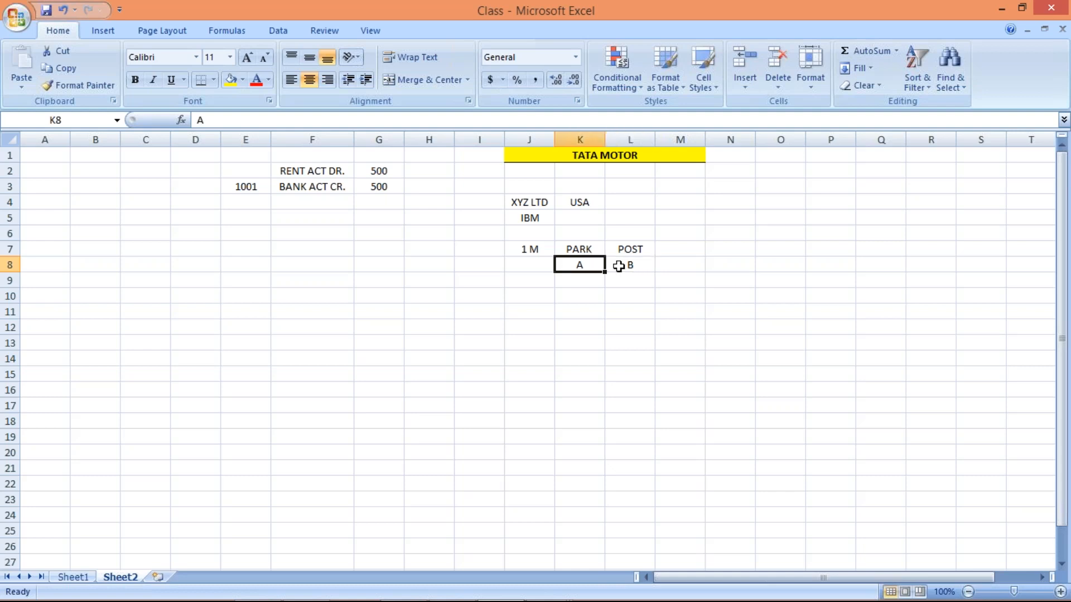
key(alt+Tab)
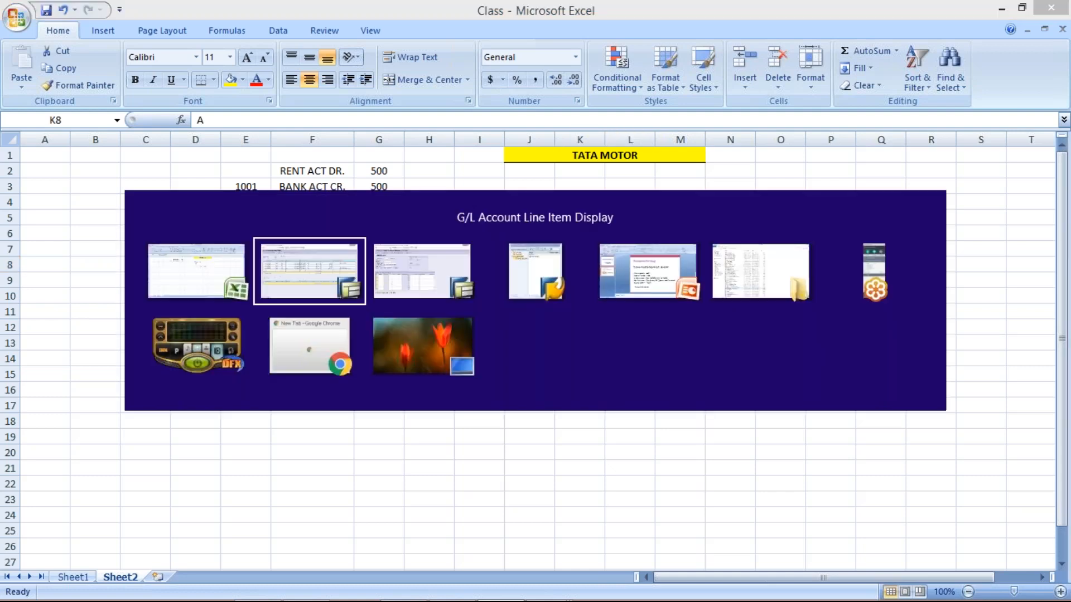
key(alt+Tab)
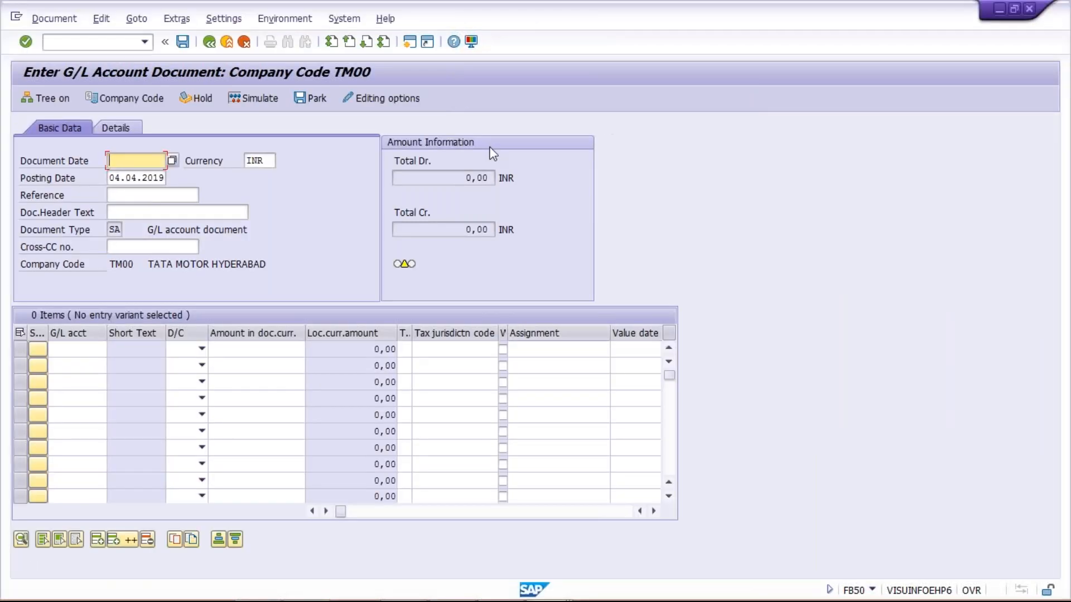
Enter /NFV50 to start the Park G/L Account Document transaction
click(103, 44)
text(/NF)
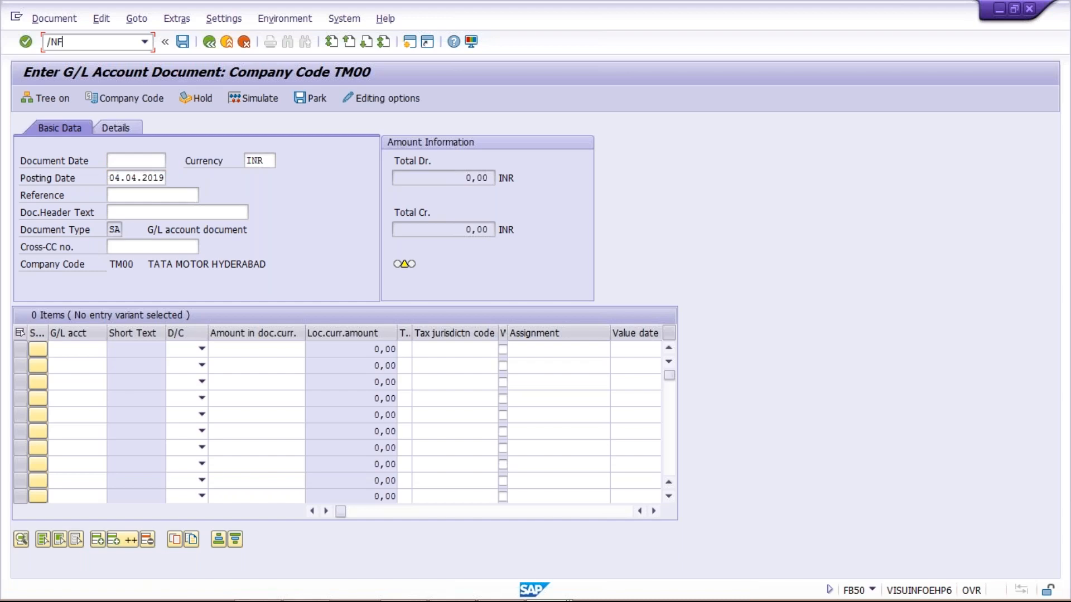
text(V50)
key(Return)
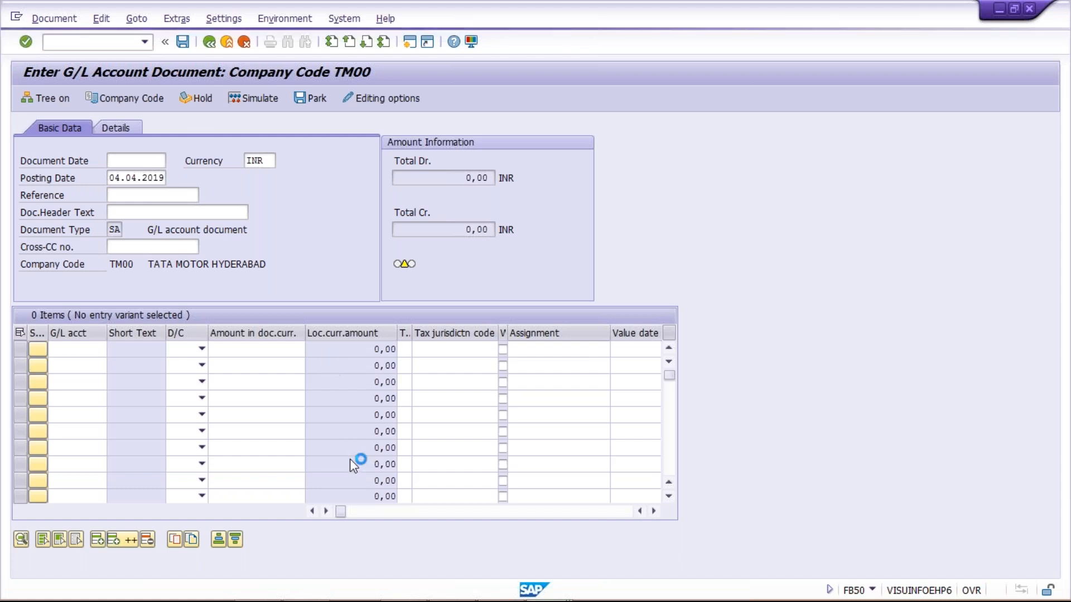
Rerun the account 4000 line item report, then return to the Park G/L Account Document window
mouse_move(539, 596)
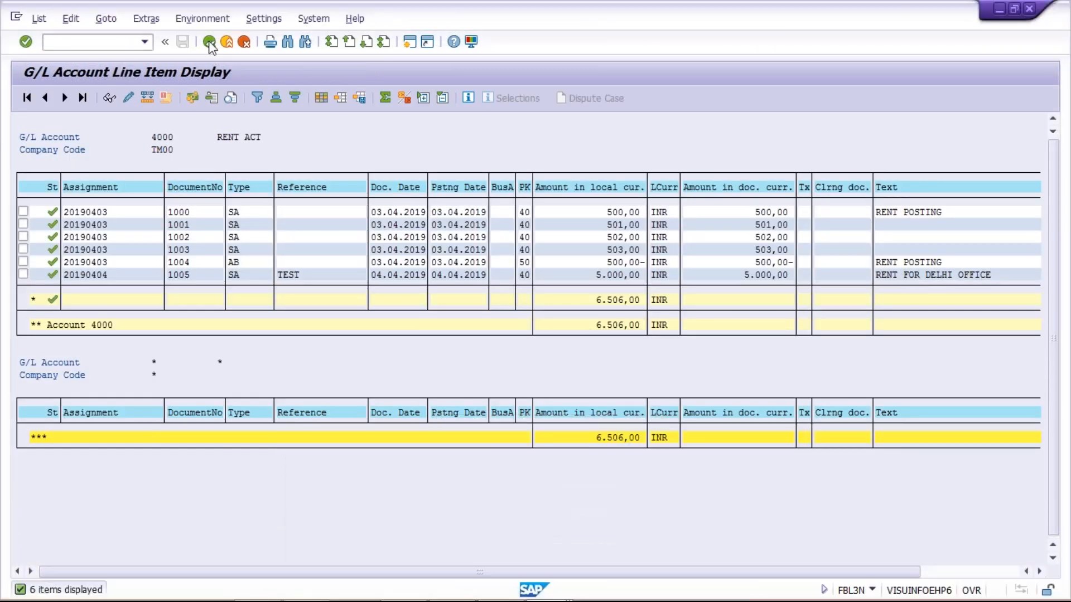
click(209, 41)
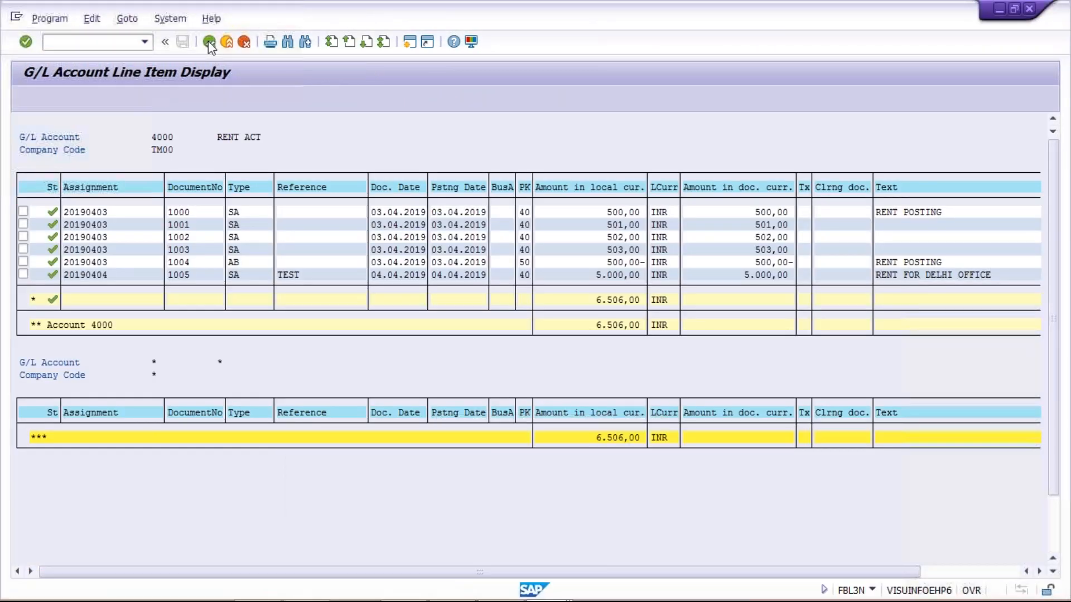
click(26, 99)
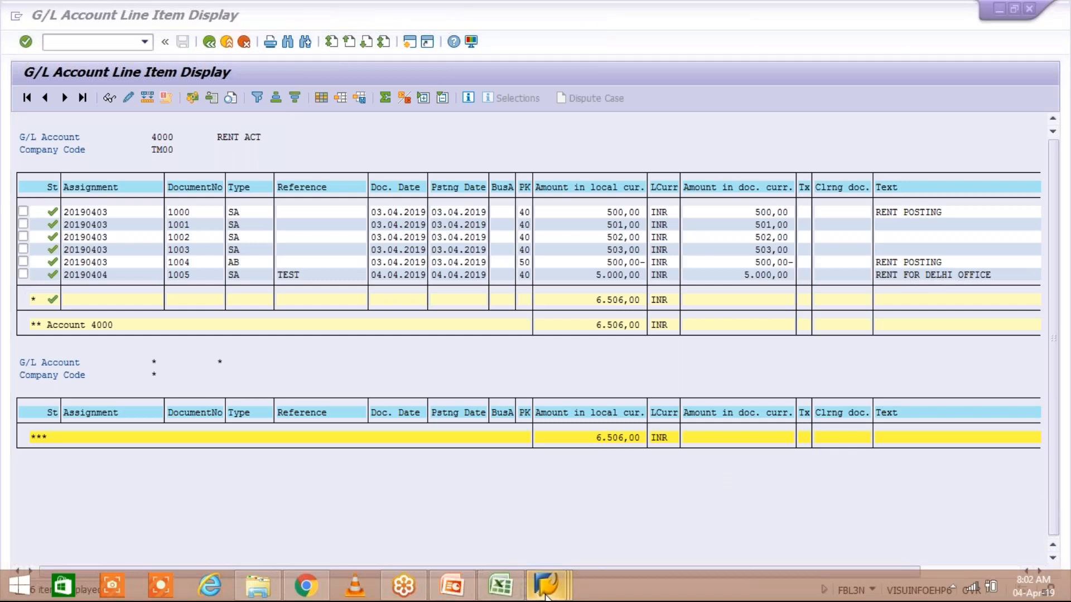
click(547, 596)
click(549, 540)
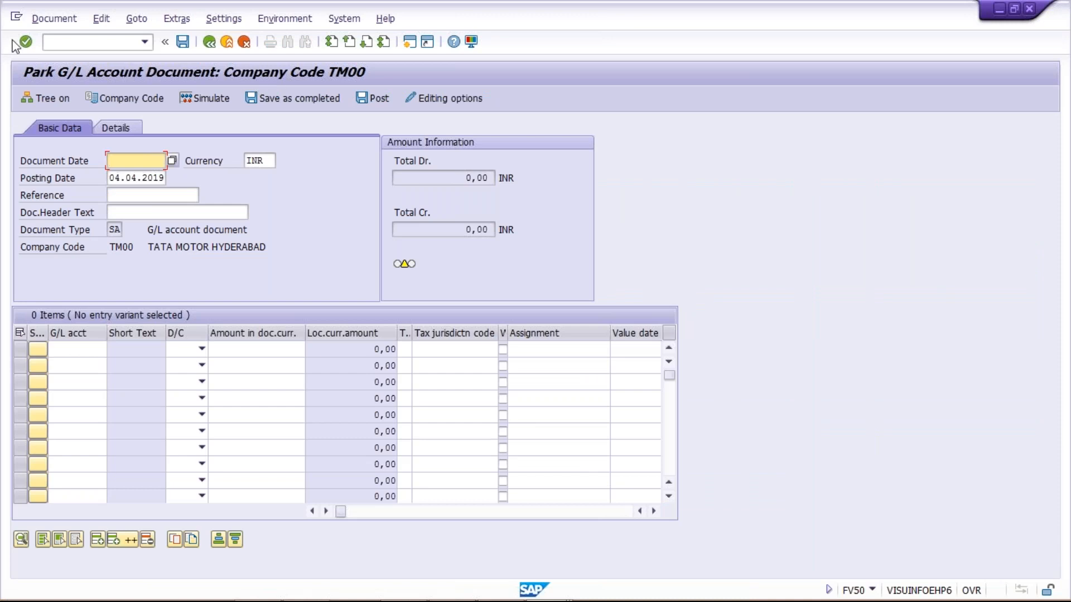
Open the Document menu to reach Select parked document
click(62, 21)
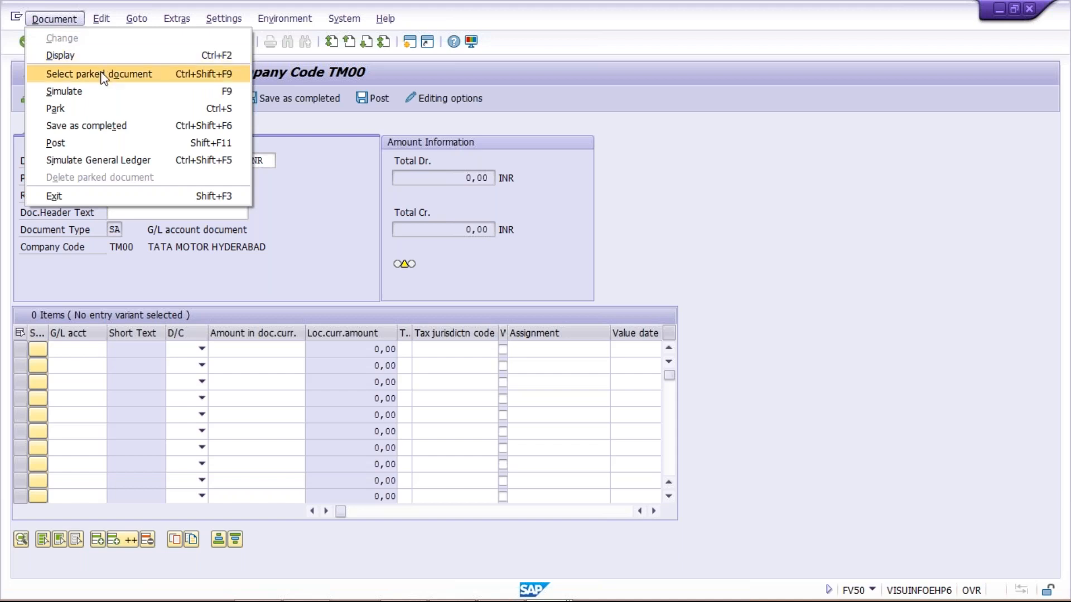
Open the parked-document selection for document 1006, then bring the G/L line item display forward
click(163, 74)
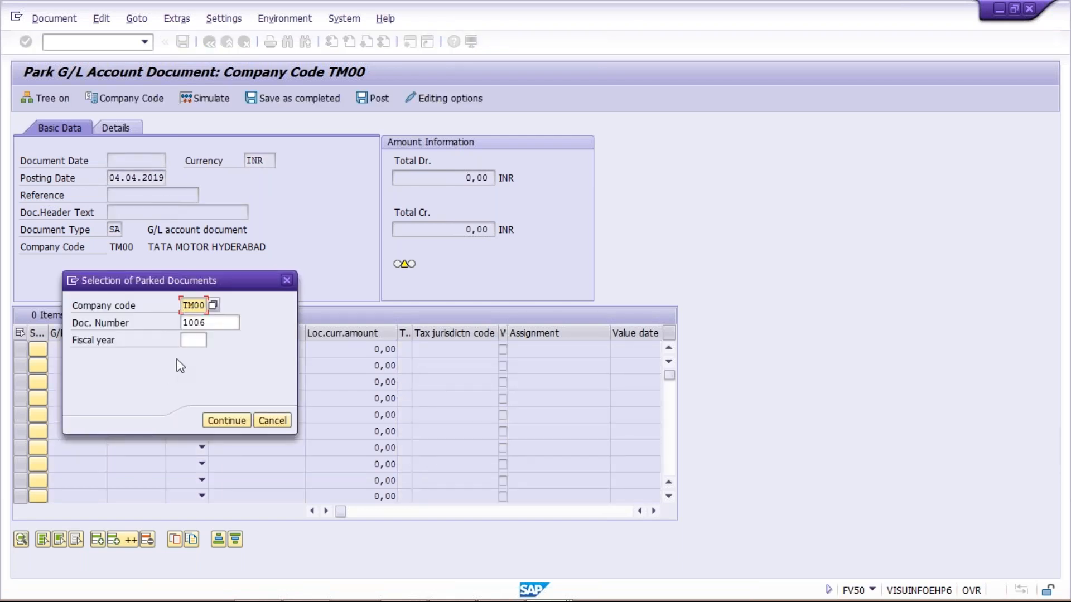
click(212, 324)
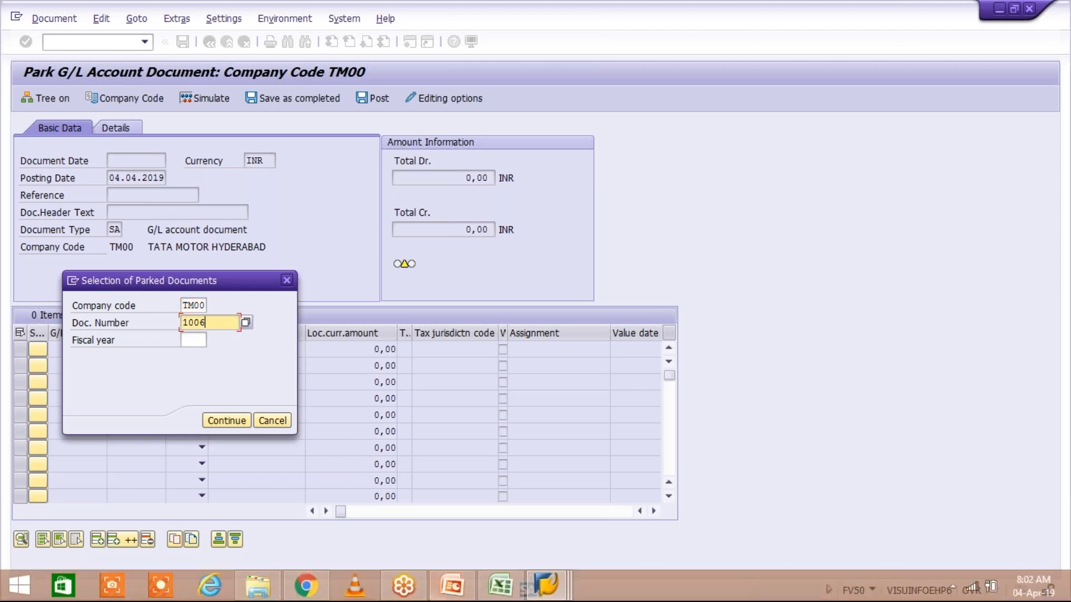
mouse_move(515, 598)
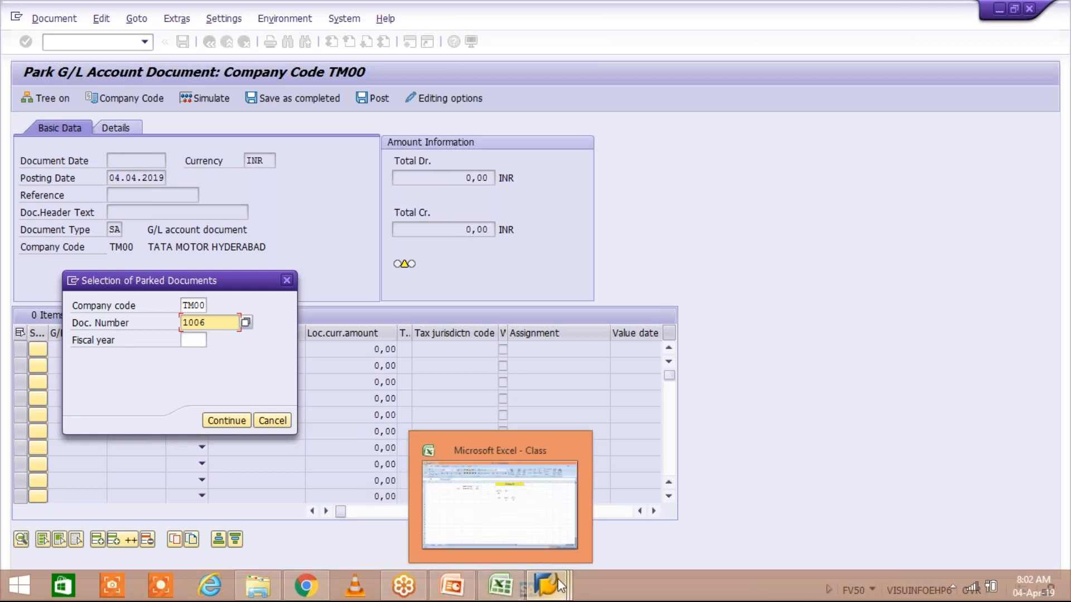
mouse_move(558, 578)
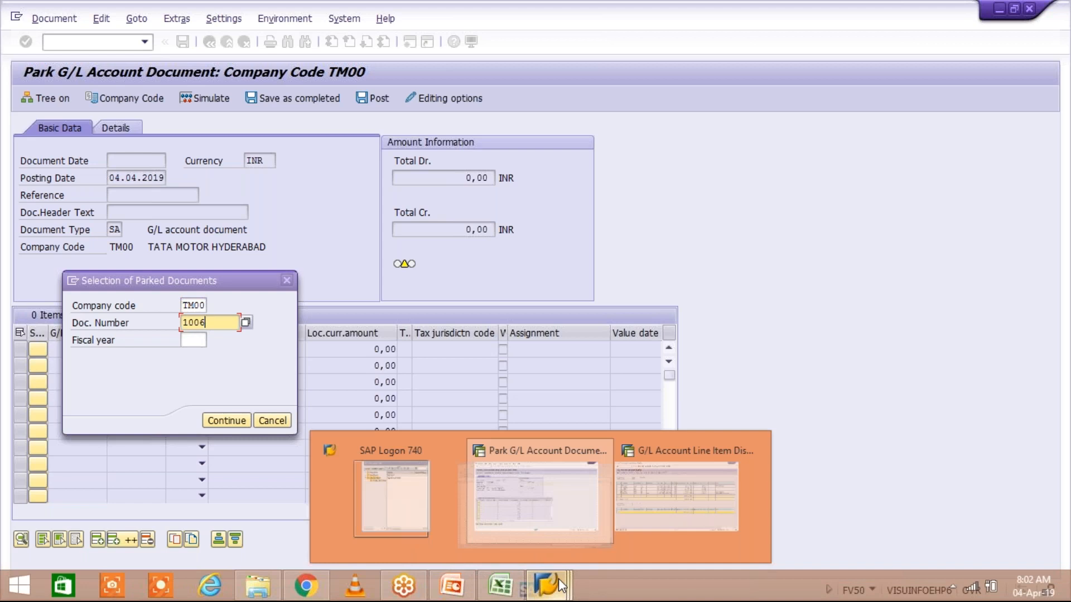
click(669, 534)
Rerun account 4000's line items with Parked items included, showing document 1006 (total 16.506,00 INR)
click(210, 44)
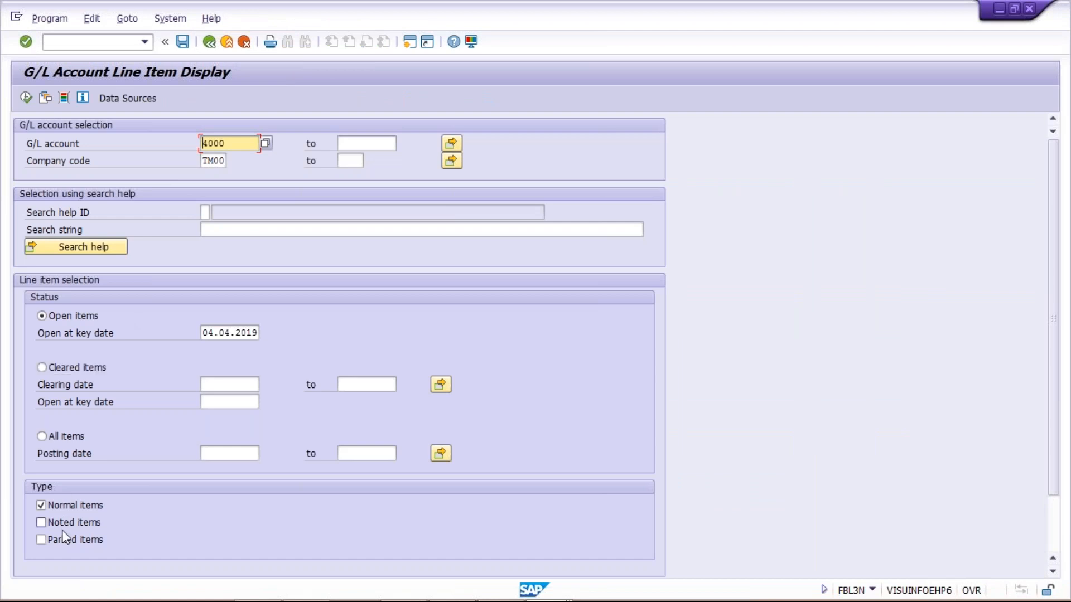
click(62, 541)
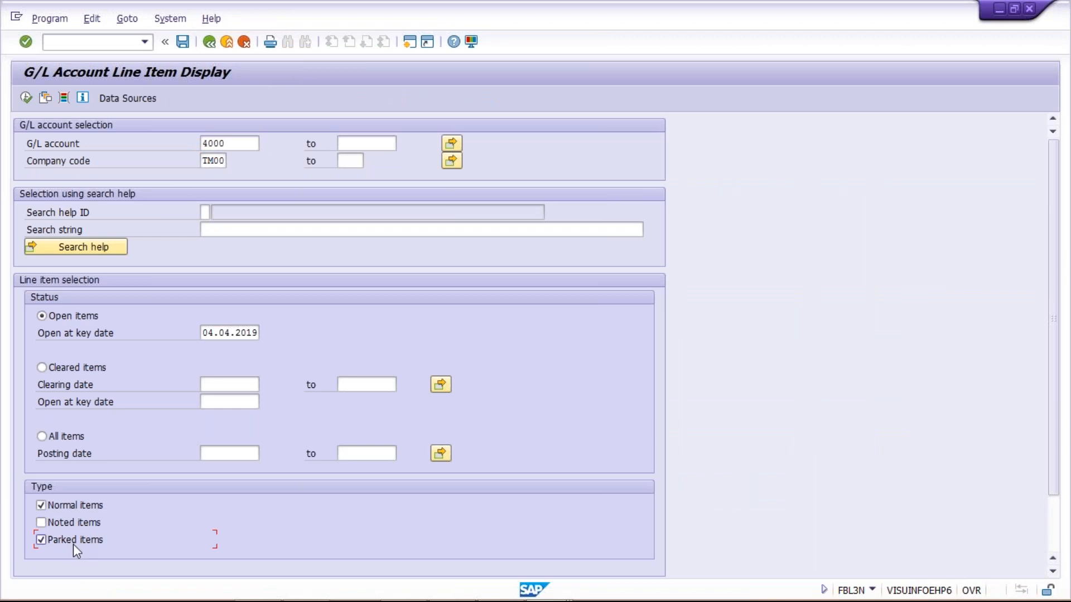
click(27, 99)
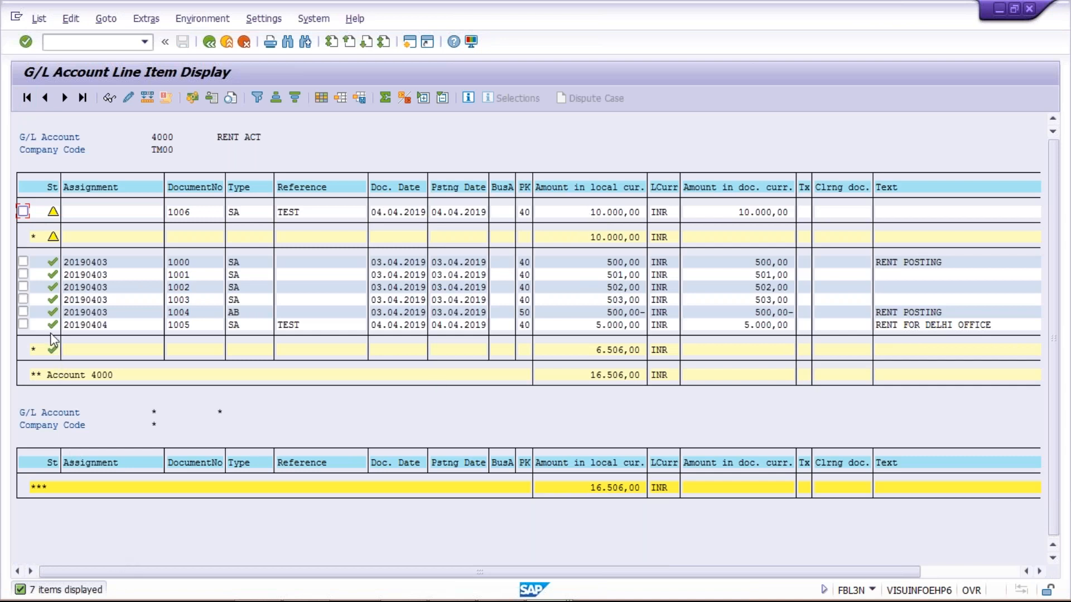
mouse_move(52, 325)
mouse_move(54, 215)
Open parked document 1006 of company code TM00 for fiscal year 2019
key(alt+Tab)
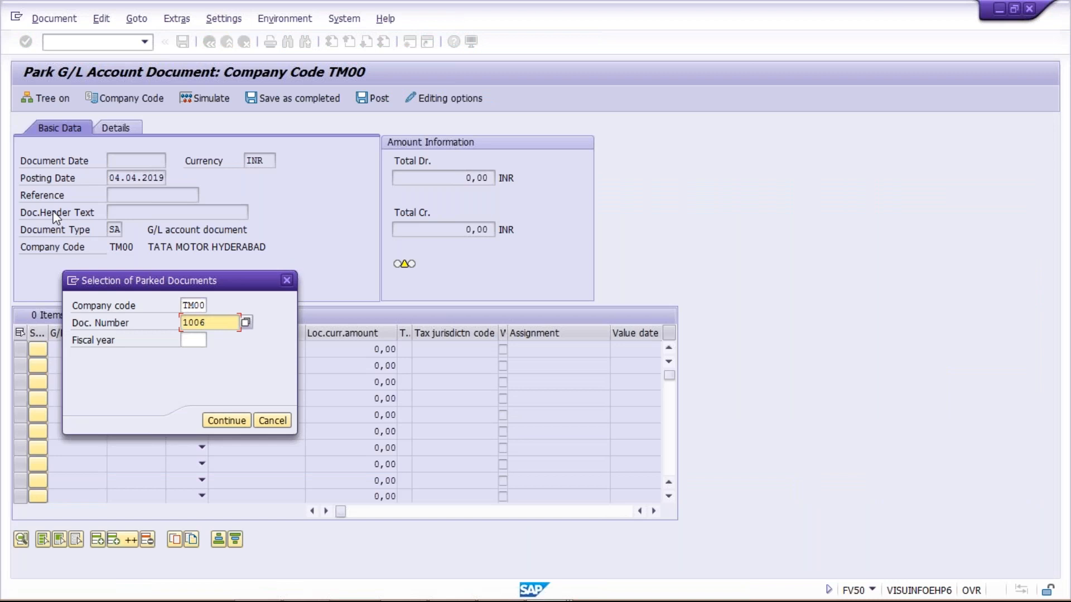
key(Tab)
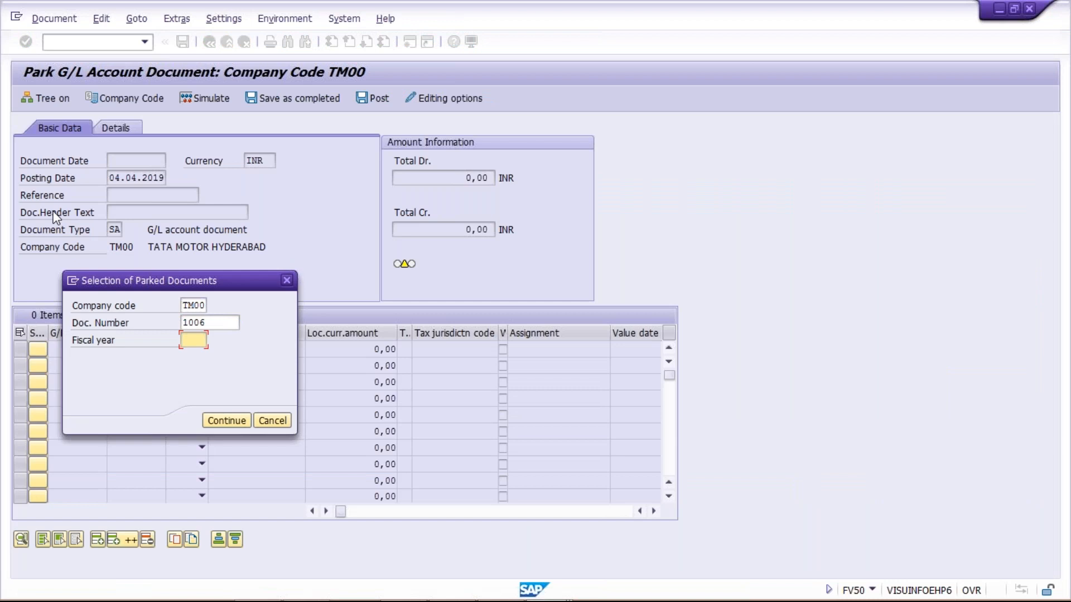
text(2019)
key(Return)
key(Return)
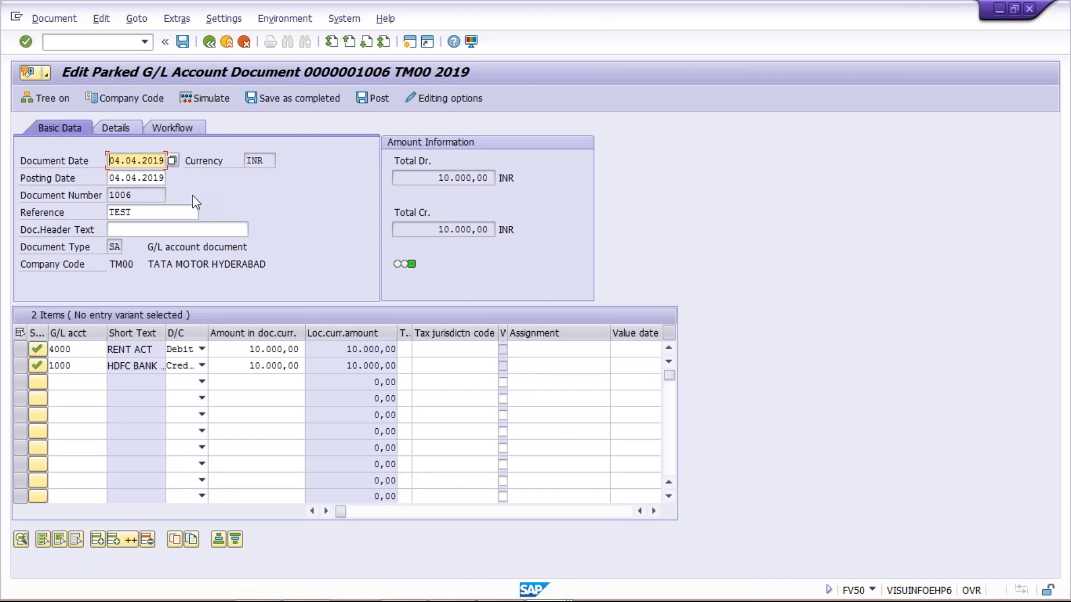
Set the document header text to TEST
click(156, 229)
text(TE)
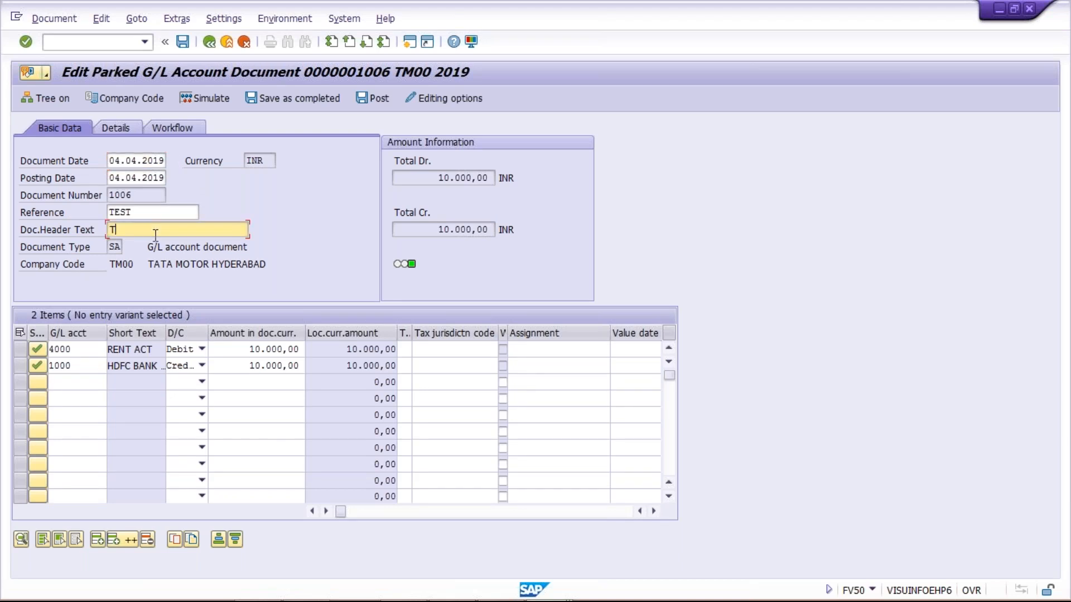
key(Down)
key(Down)
key(Return)
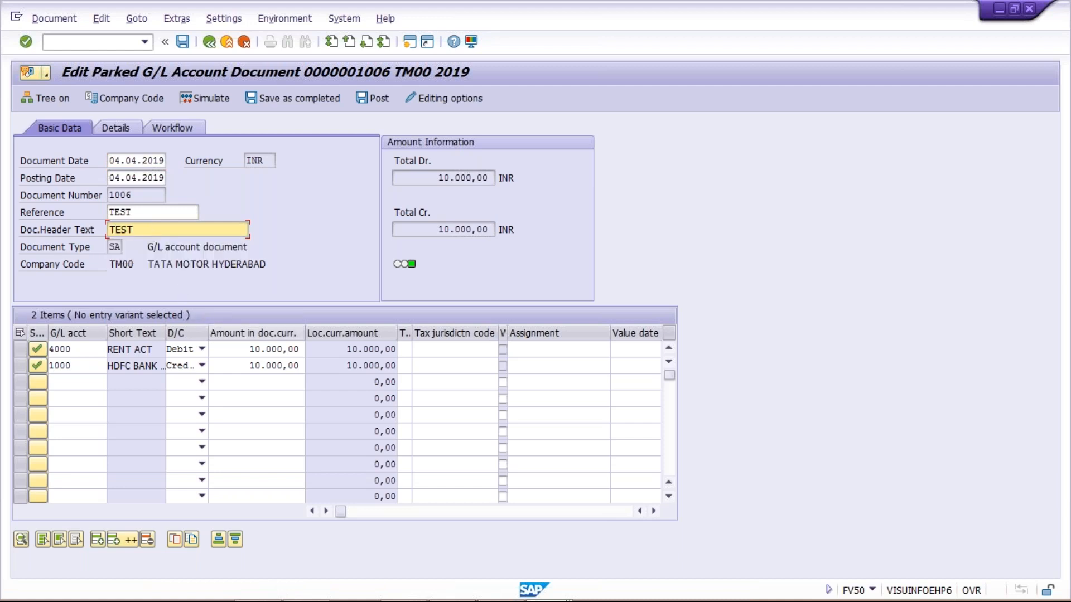
Give both line items the earlier Delhi office rent text
click(229, 346)
key(Tab)
key(Tab)
key(Tab)
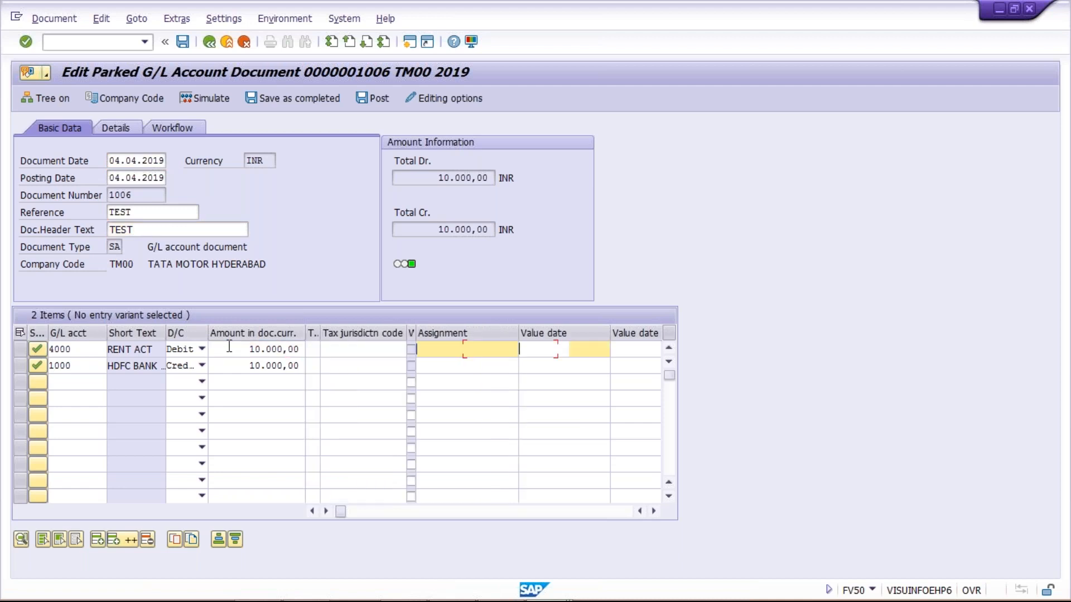
key(Tab)
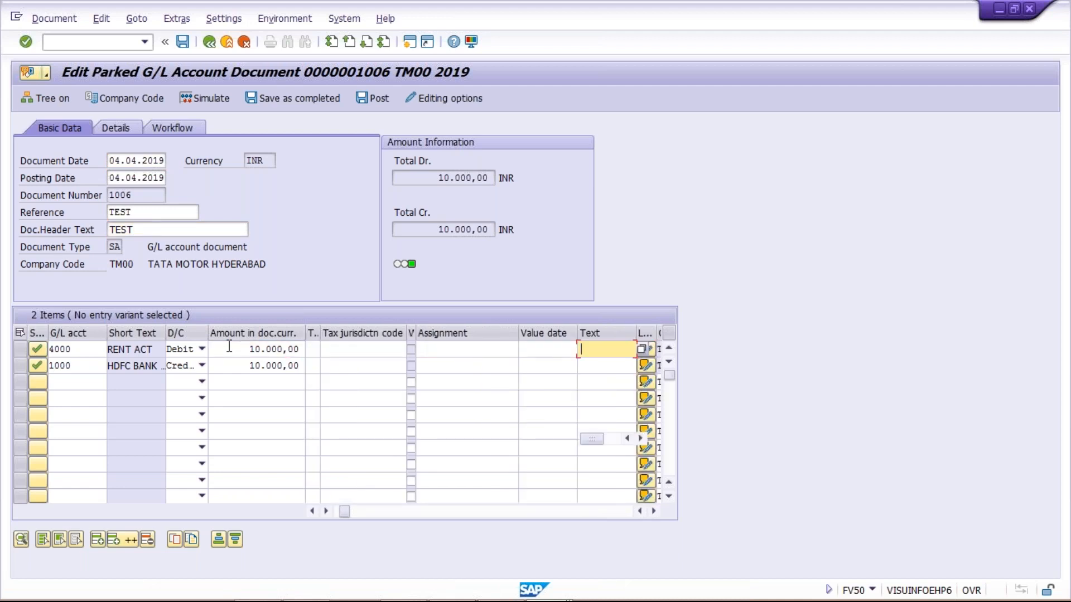
key(Return)
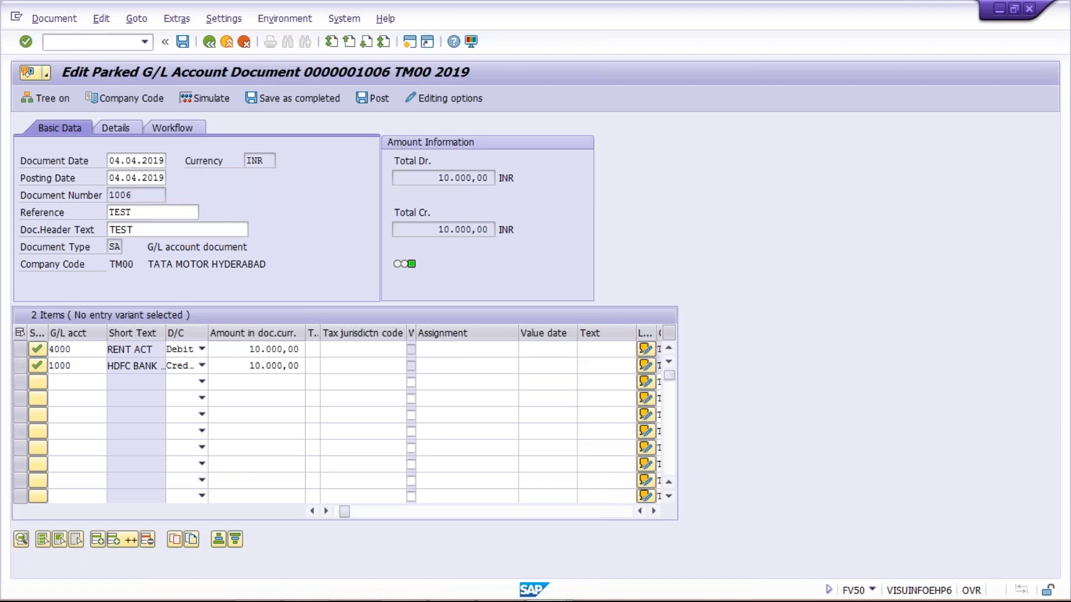
click(584, 348)
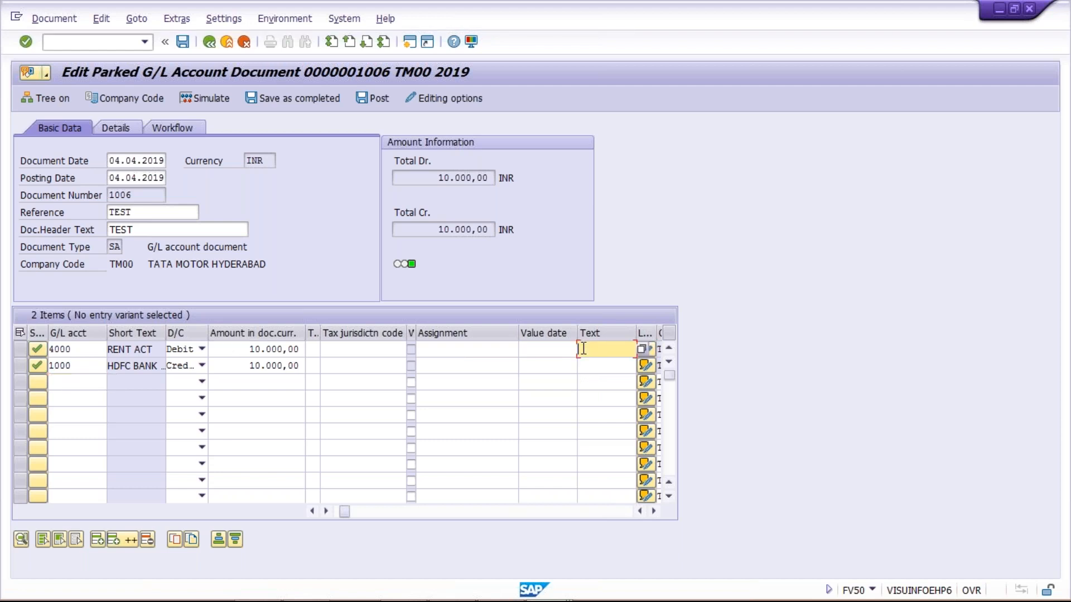
click(584, 348)
key(Down)
key(Return)
click(605, 366)
key(Down)
key(Return)
key(Return)
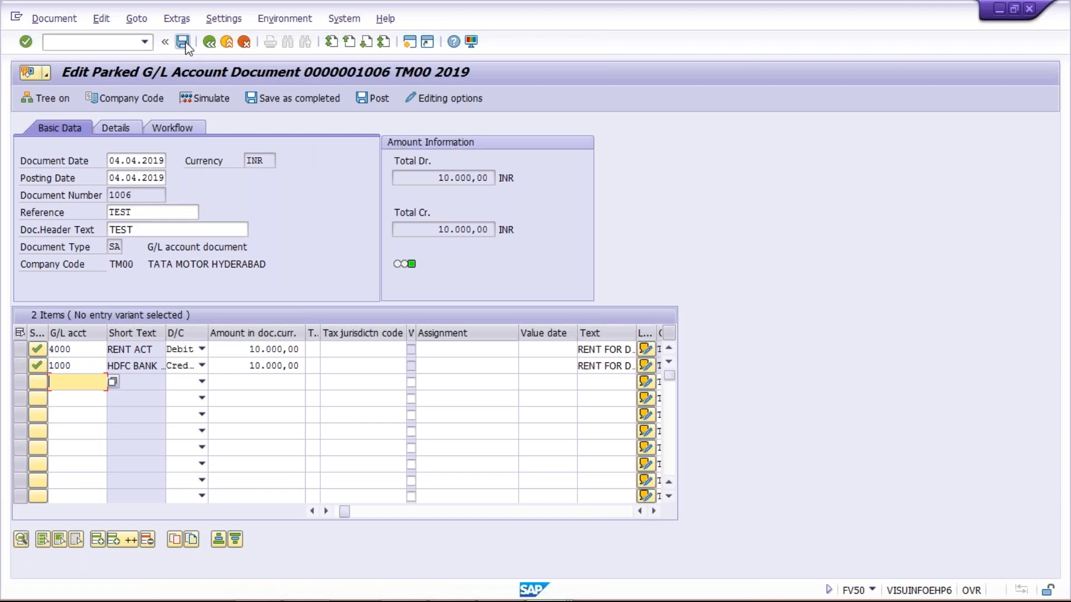
Post parked document 1006 in company code TM00
click(386, 97)
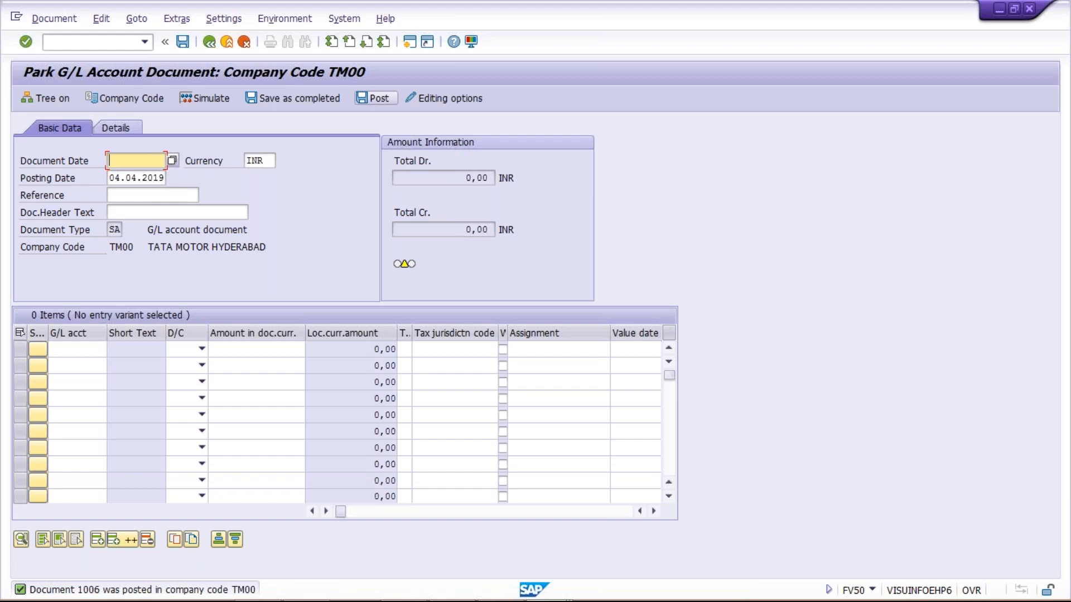
key(alt+Tab)
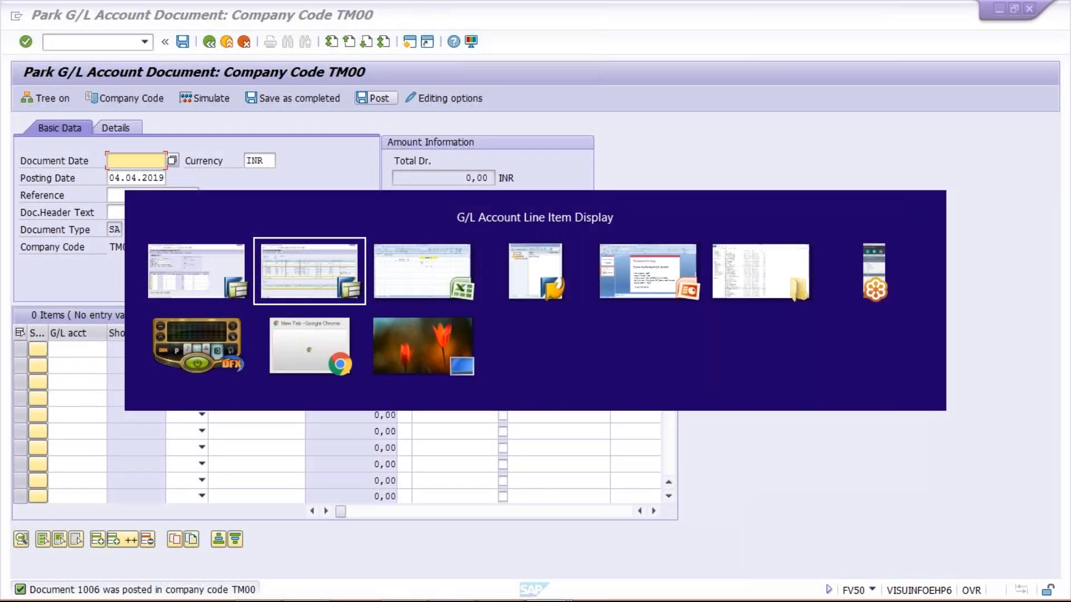
Switch to the Excel Class workbook's Sheet2 with the TATA MOTOR table
key(alt+Tab)
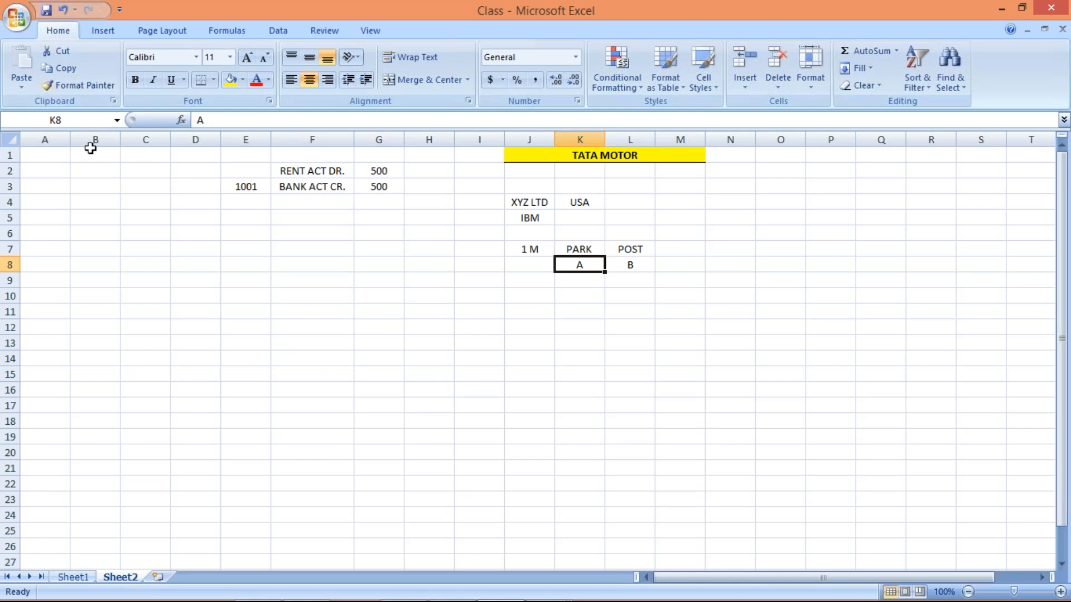
Widen columns A and B and fill cells A1 and B1 yellow
drag(70, 136, 321, 158)
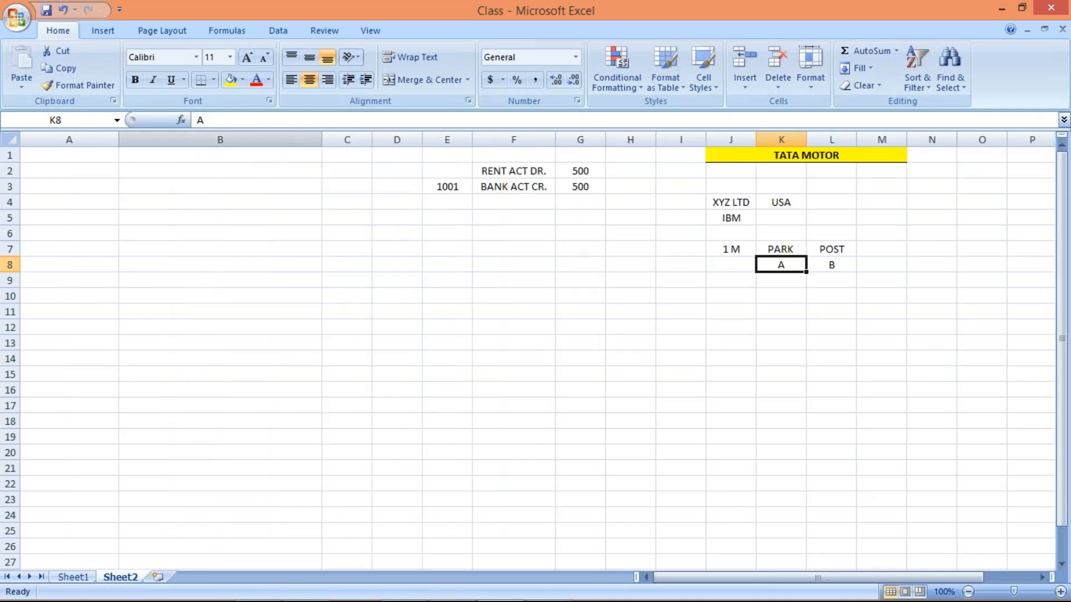
drag(117, 135, 208, 151)
click(179, 153)
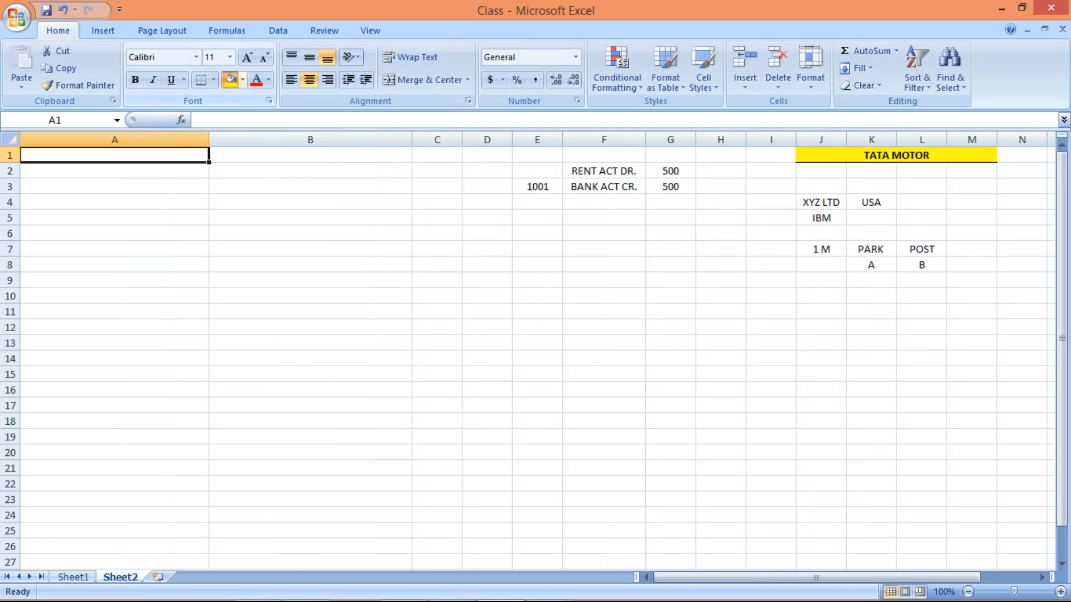
click(229, 85)
click(251, 150)
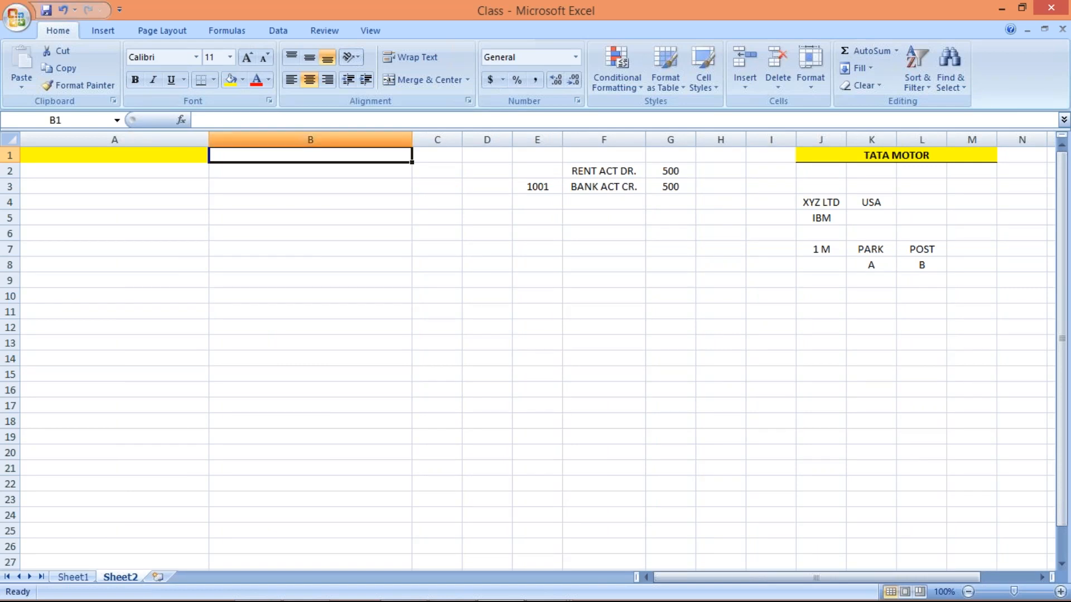
click(229, 80)
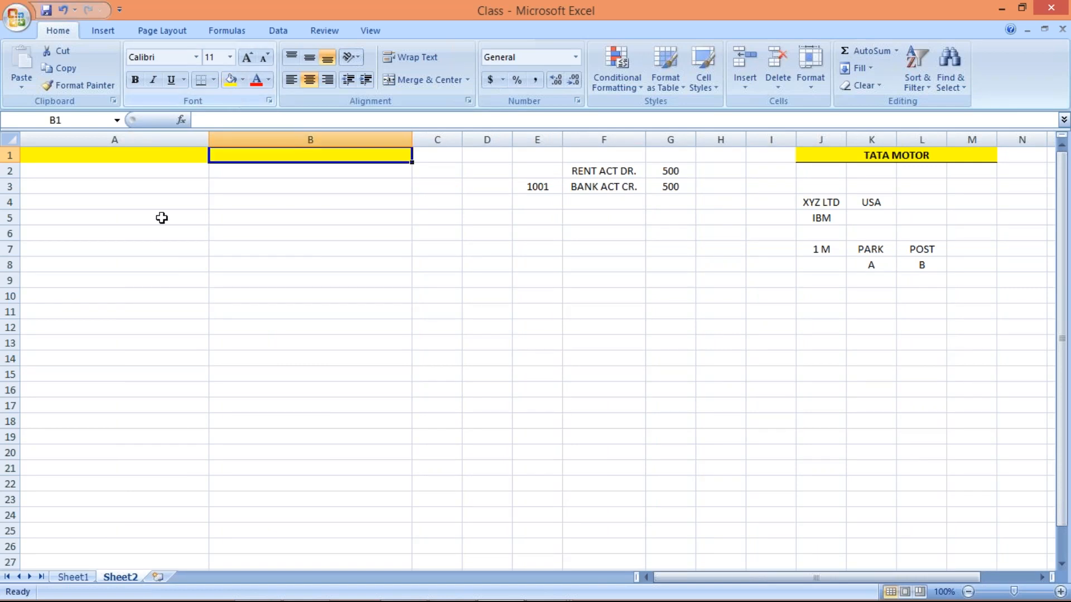
Add a bottom border under the A1:B1 header
click(143, 156)
drag(143, 157, 241, 161)
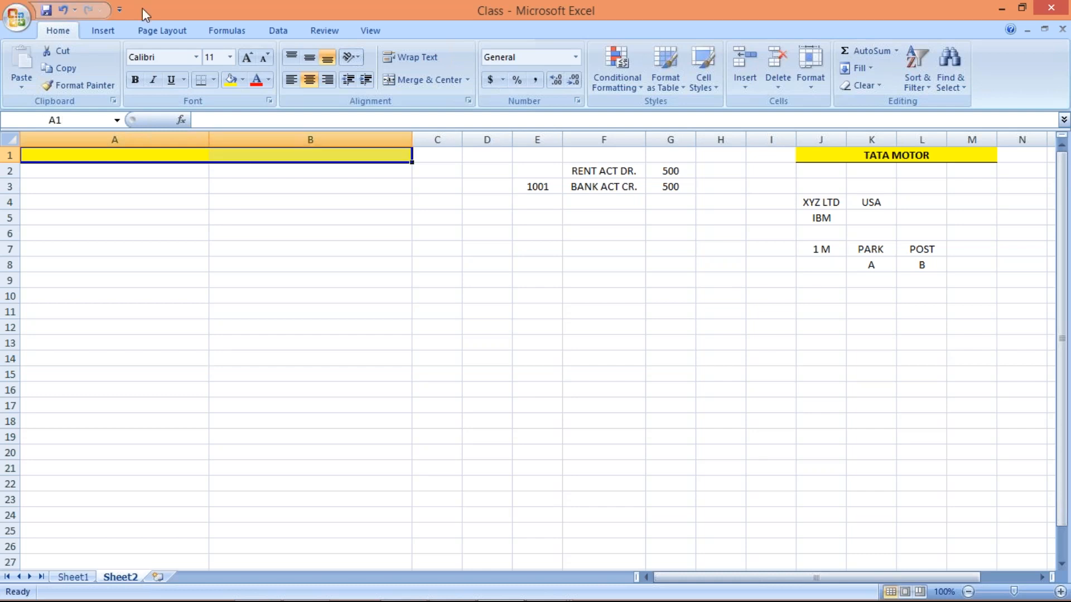
click(202, 80)
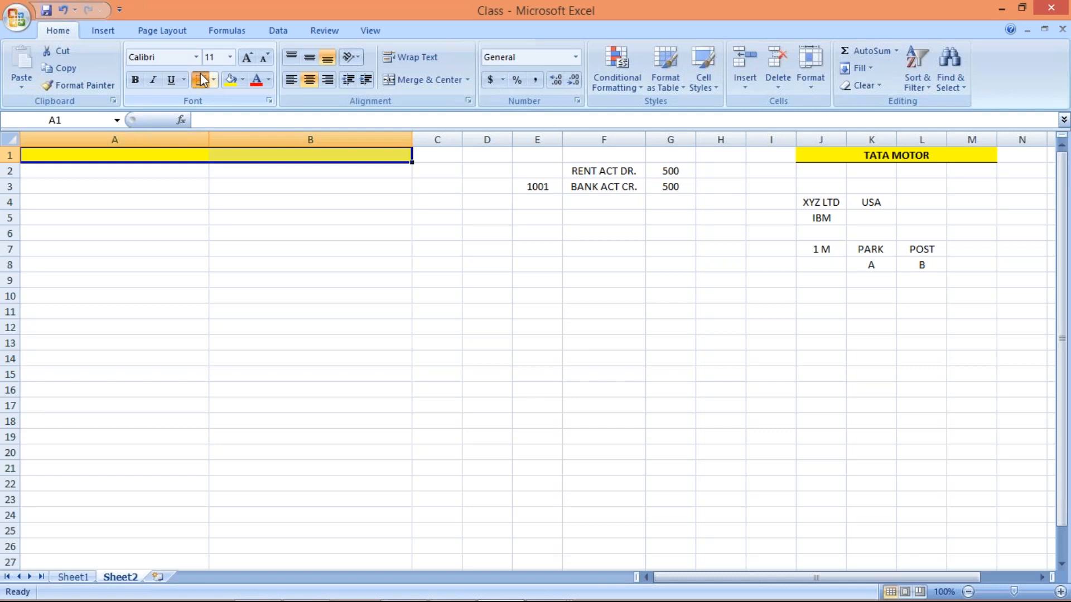
click(200, 225)
click(162, 159)
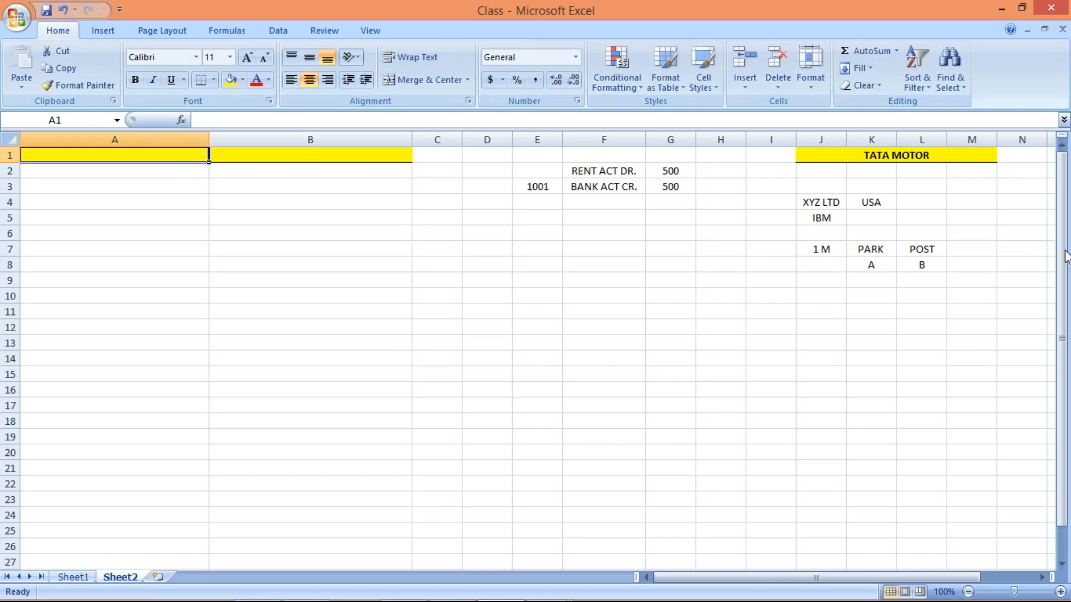
key(alt+Tab)
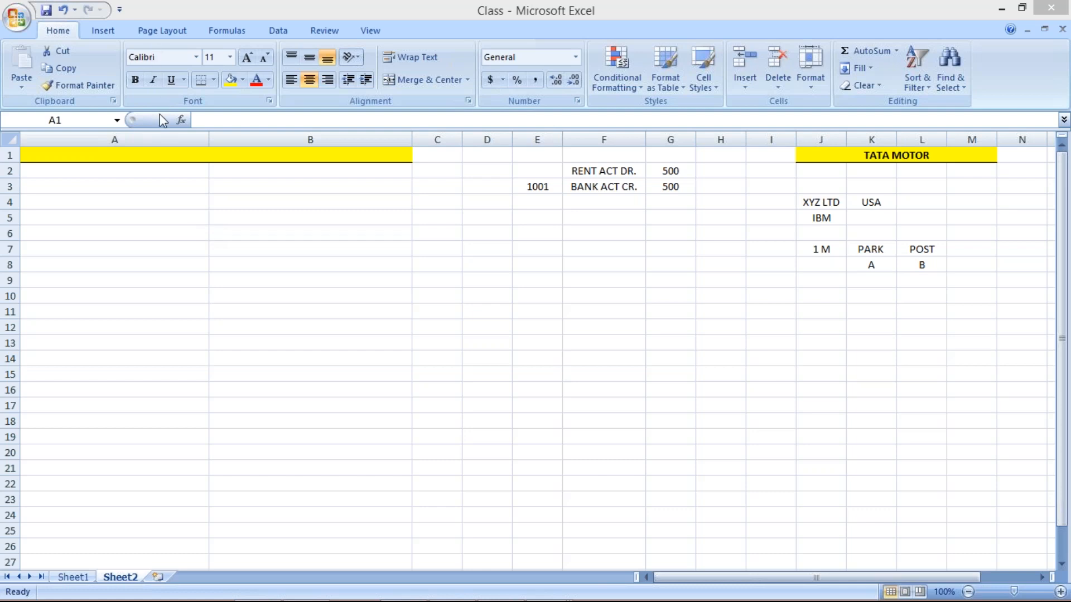
Apply a thick box border around header cells A1 and B1
click(164, 155)
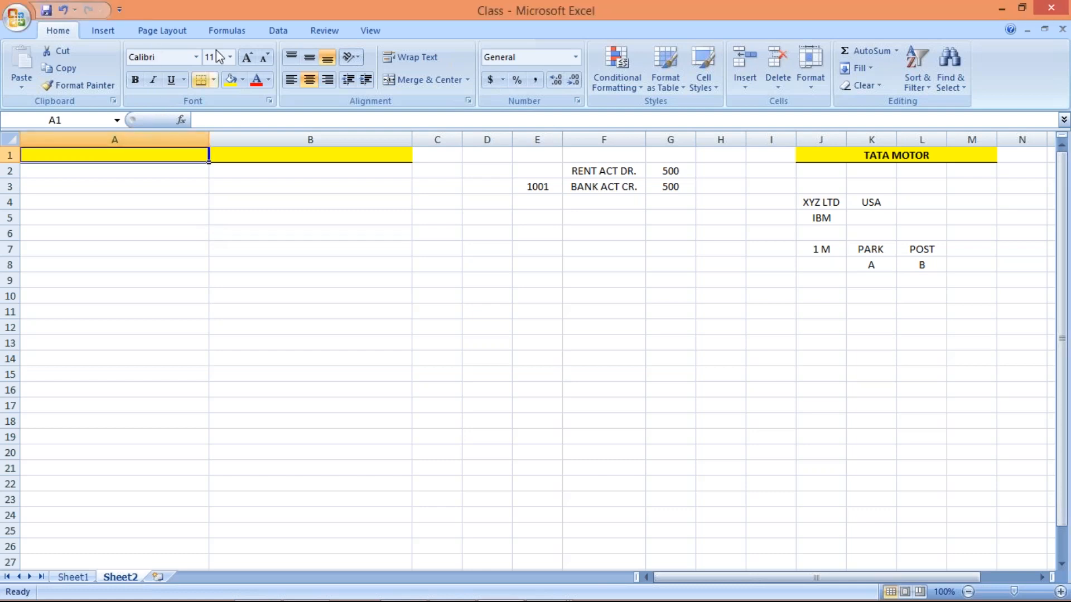
click(214, 80)
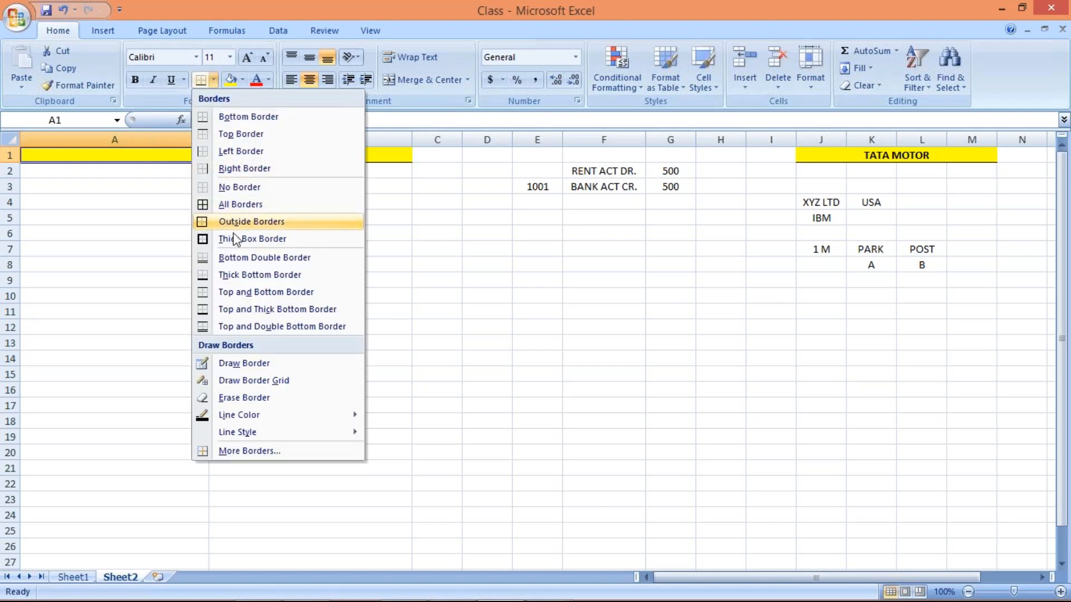
click(252, 239)
click(286, 158)
click(200, 79)
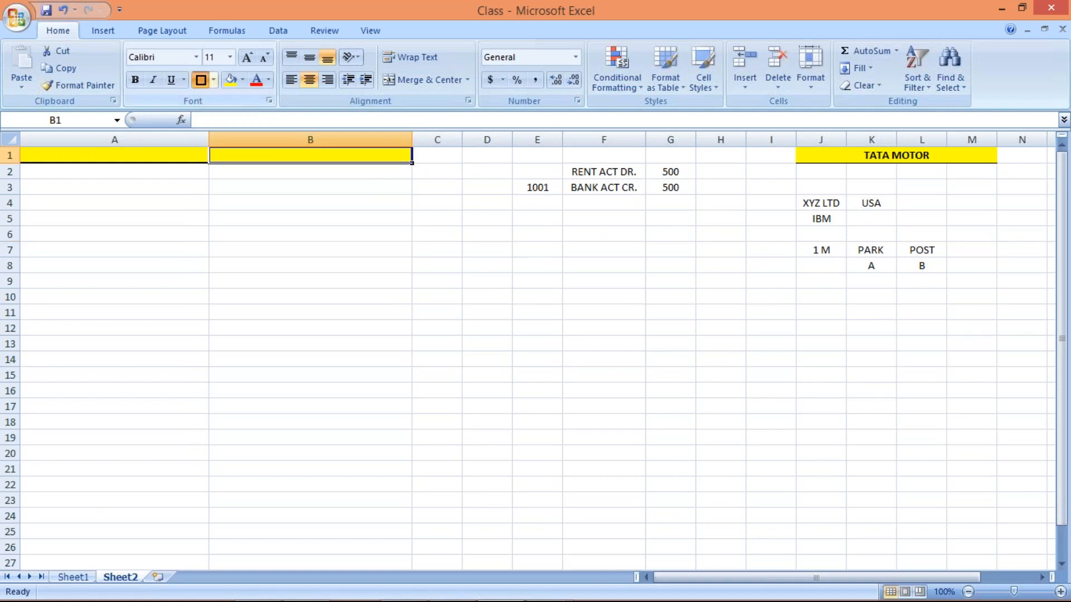
click(172, 157)
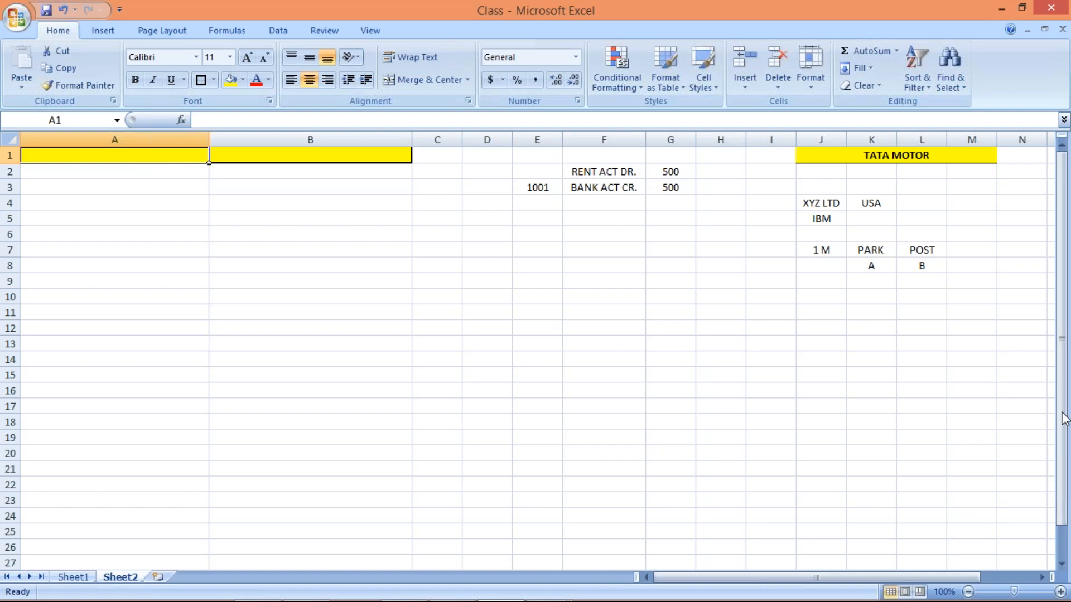
key(alt+Tab)
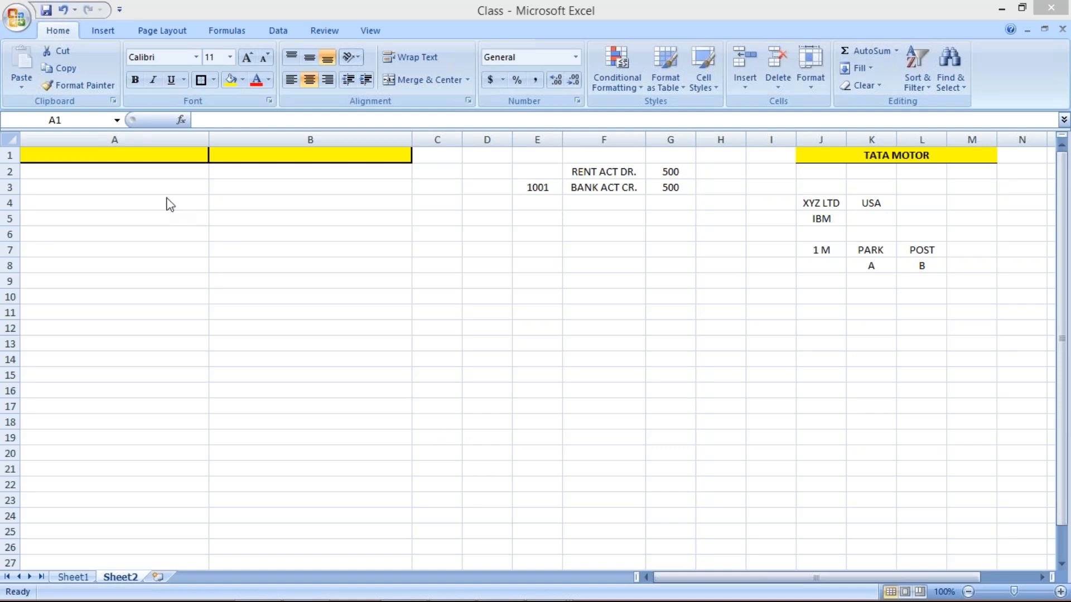
Enter the headings HOLD DOC. in A1 and PARKED DOC. in B1
click(143, 157)
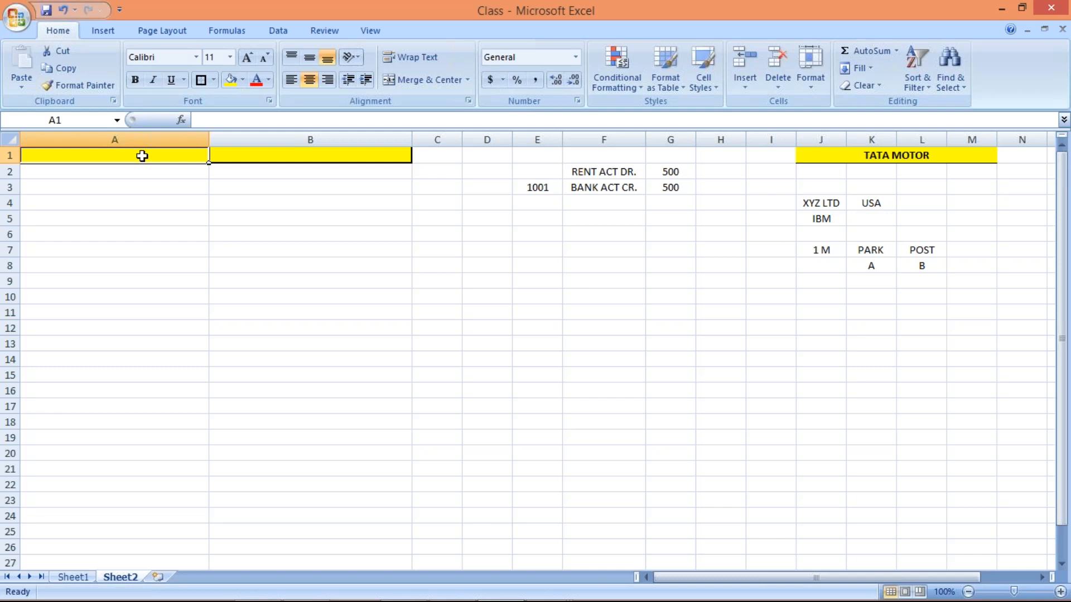
text(HOLD DOC)
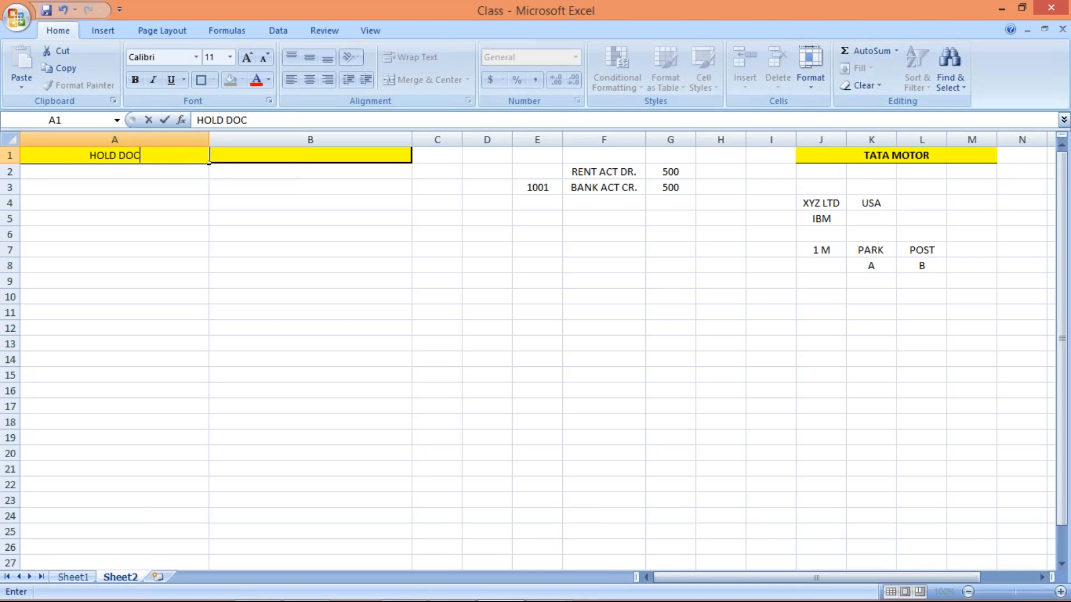
text(.)
key(Tab)
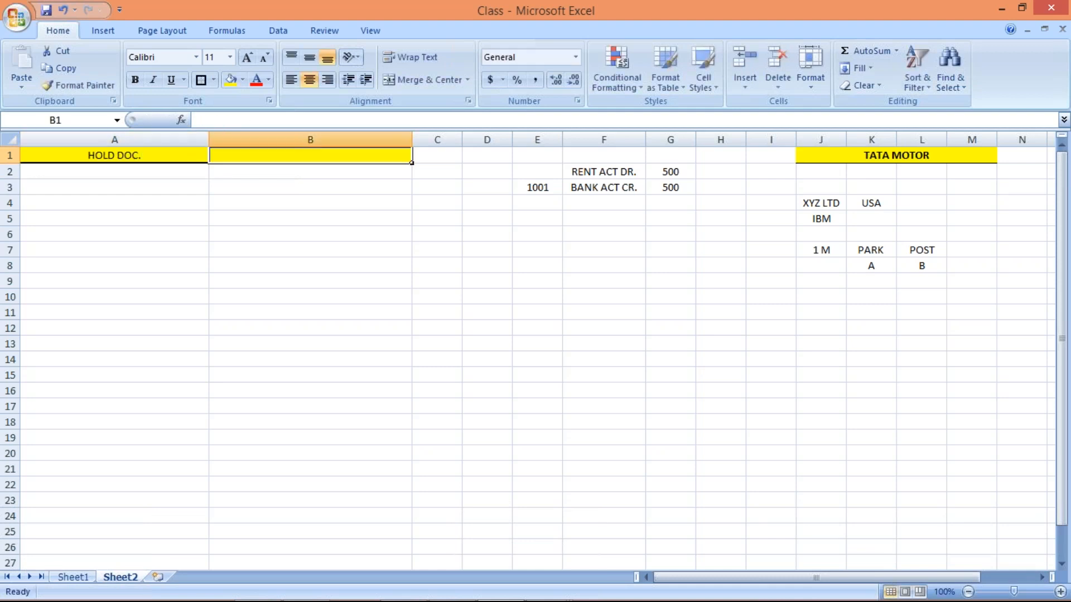
text(P)
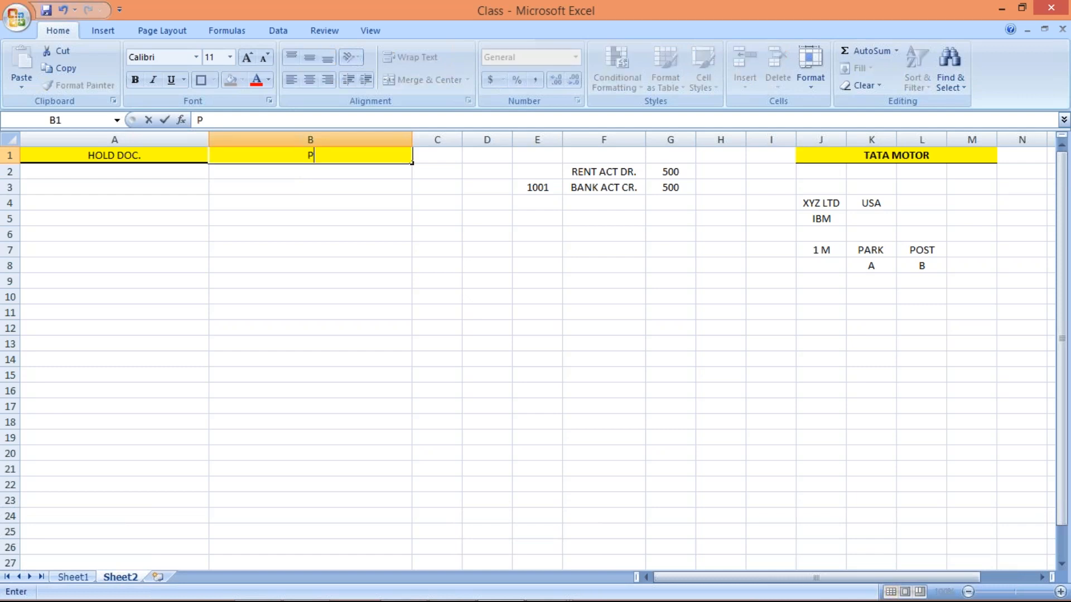
text(ARKED DOC)
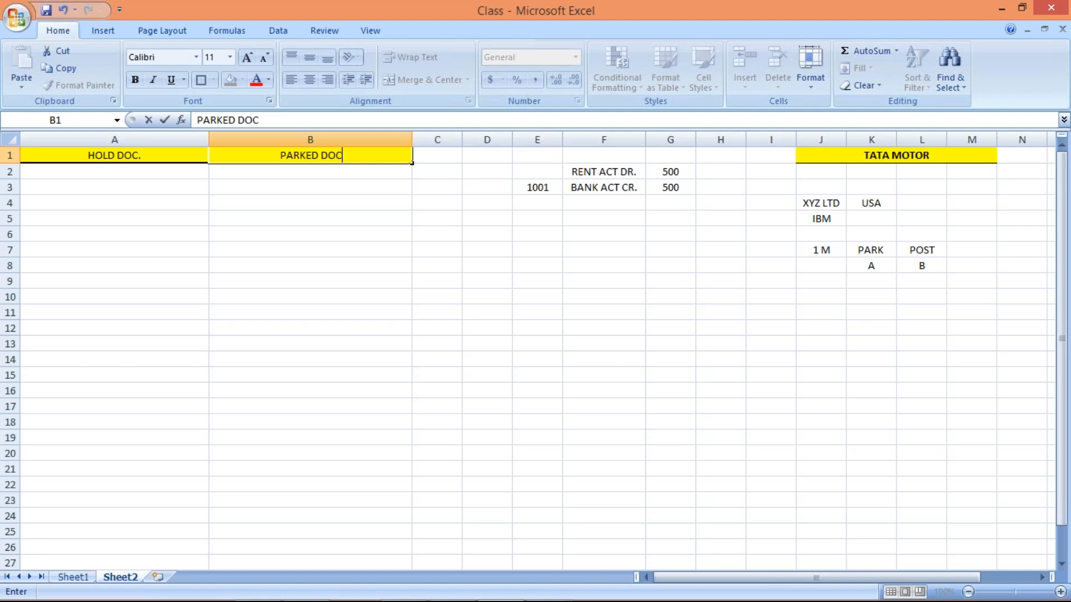
text(.)
key(Return)
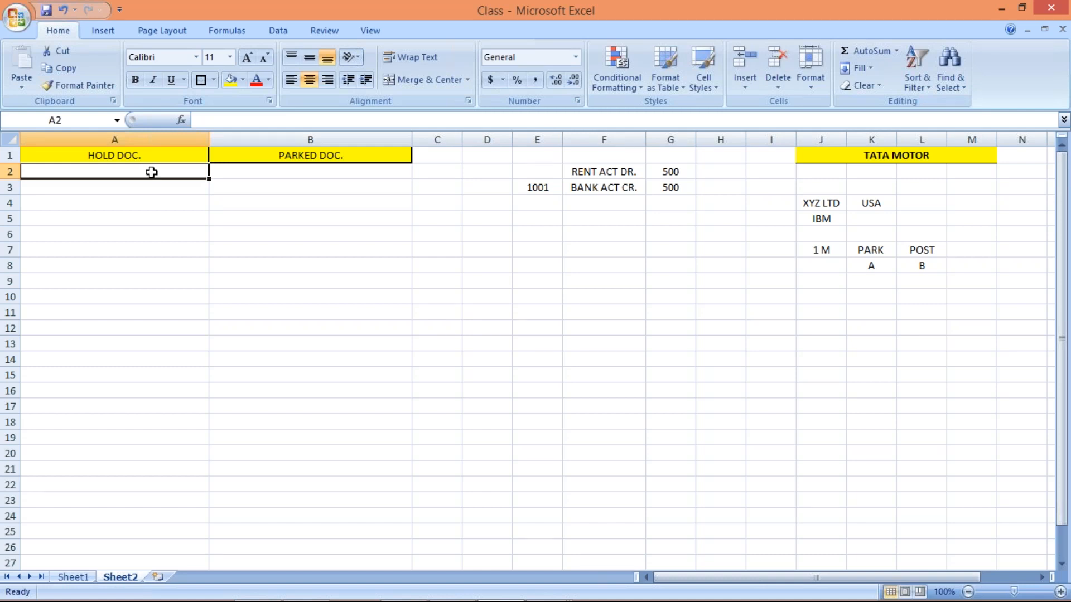
Enter 1. in both A2 and B2
text(1.)
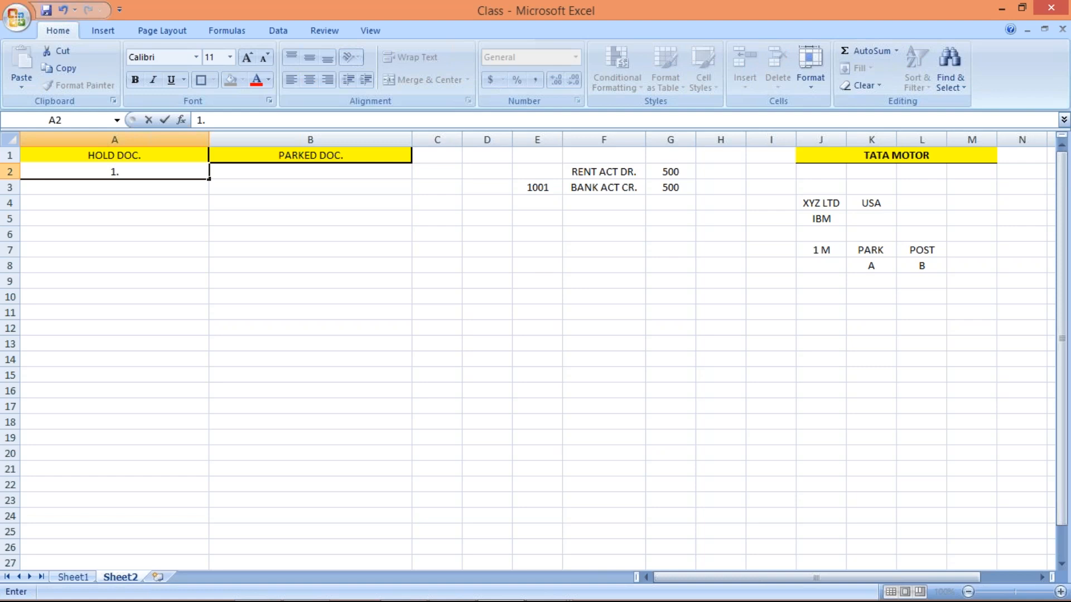
click(233, 172)
text(1)
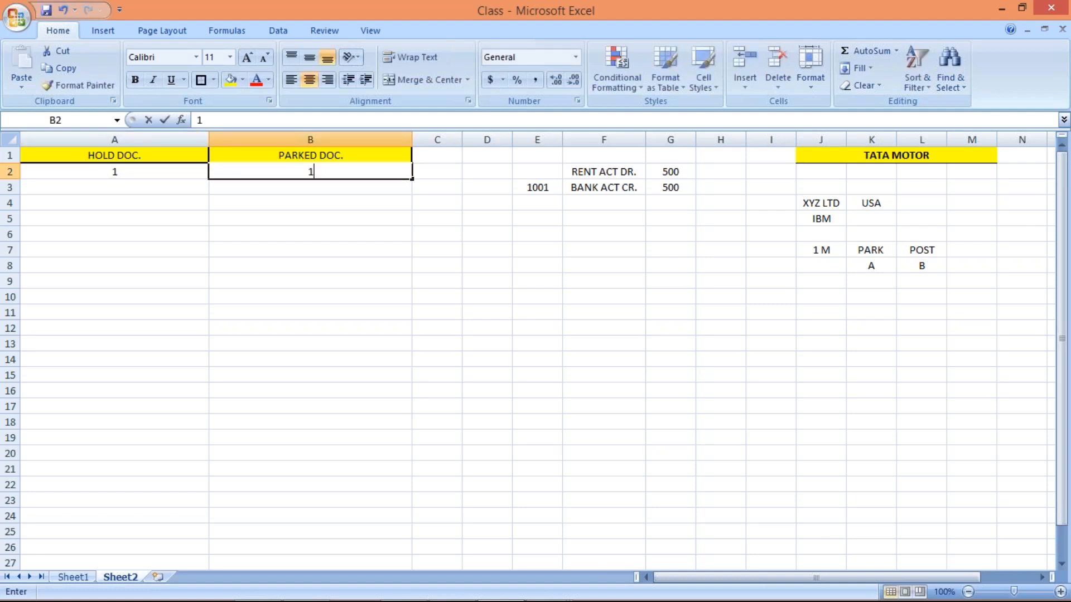
text(.)
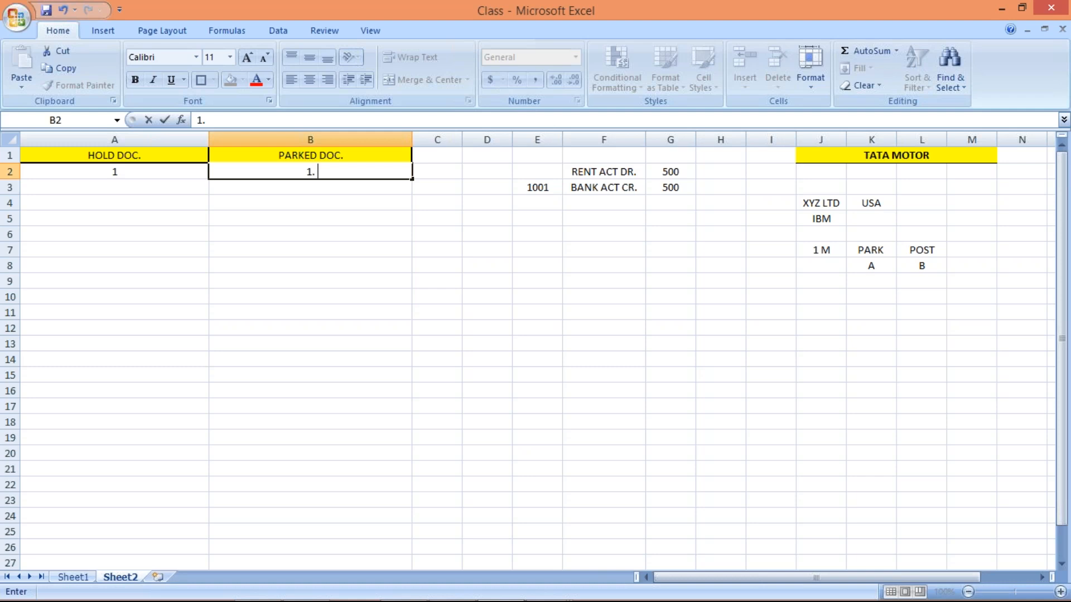
click(137, 172)
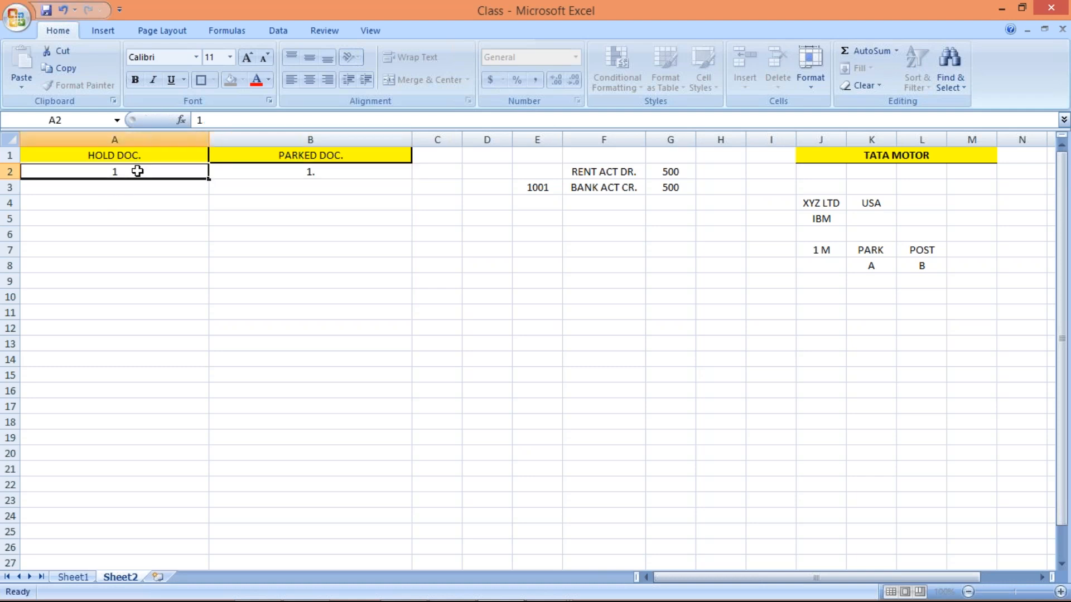
Extend the A2 entry to read 1 EXTERNAL DOC. NO
double_click(138, 171)
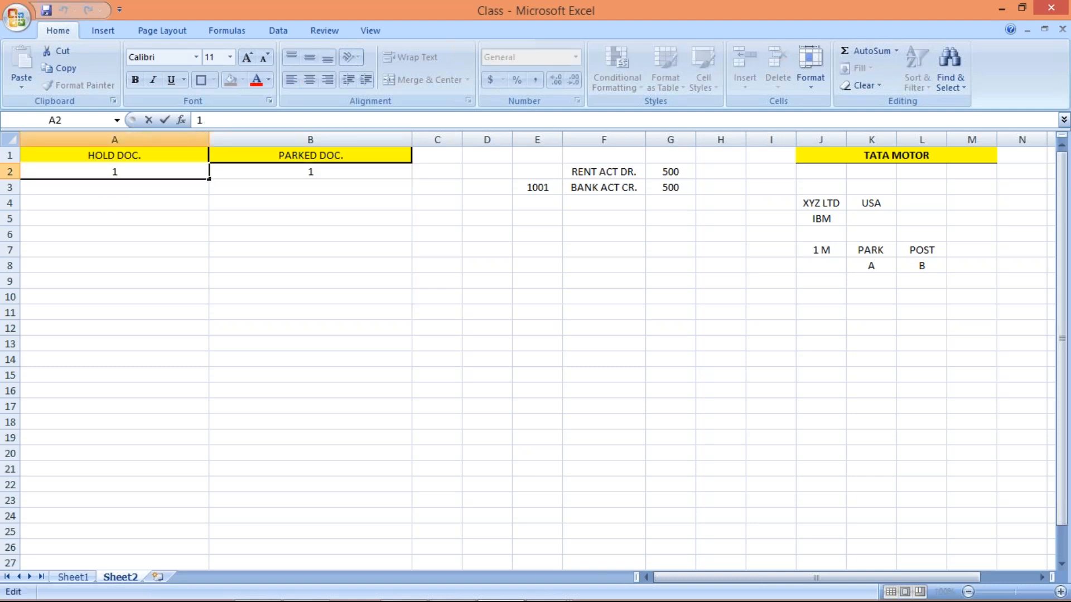
text(EXTERN)
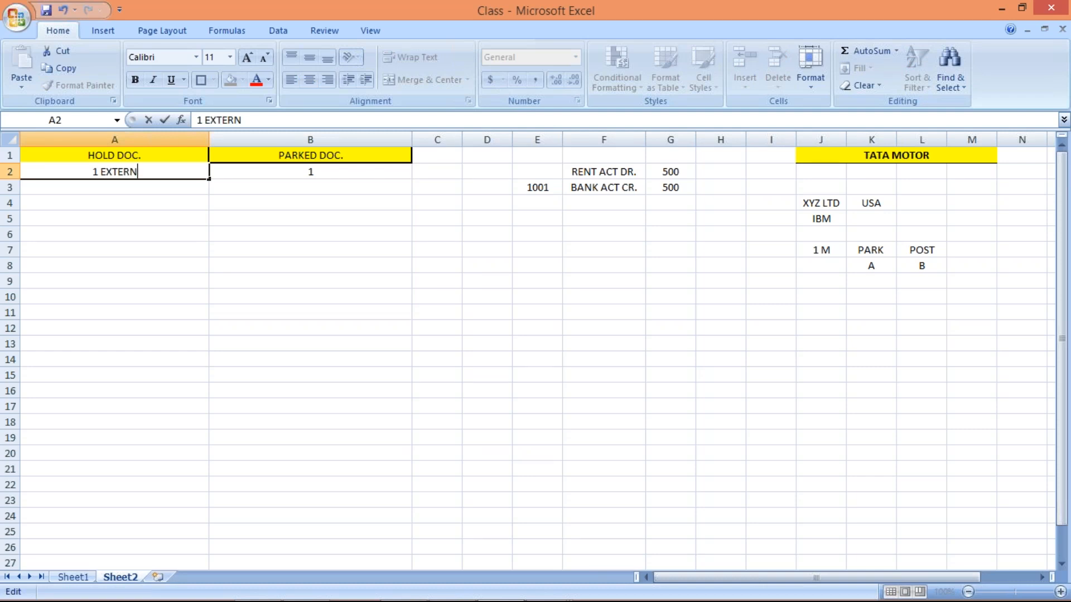
text(AL NUM)
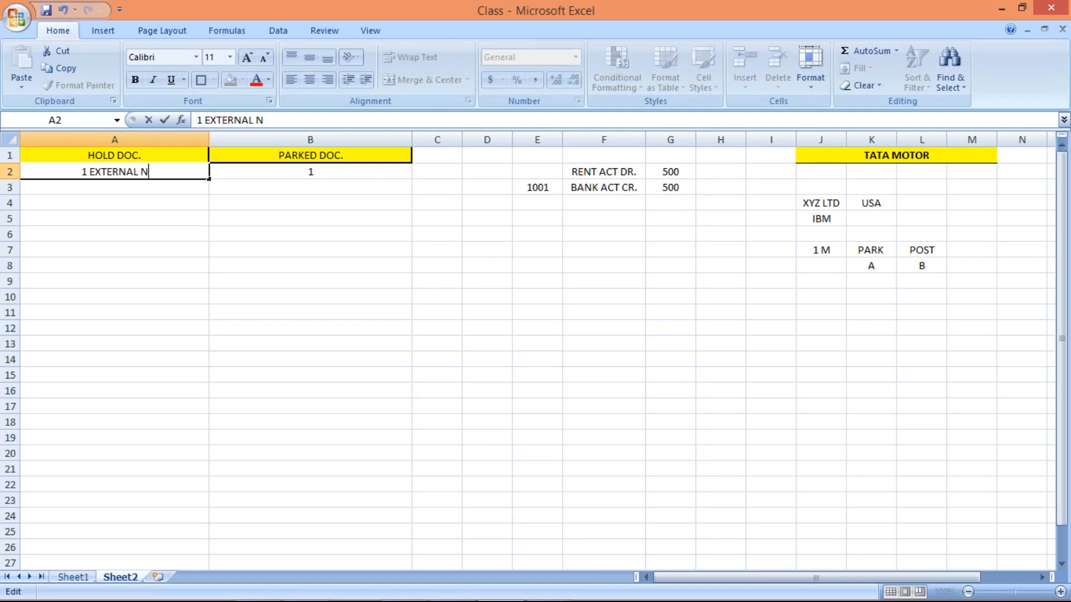
key(BackSpace)
key(BackSpace)
key(BackSpace)
text(DOC)
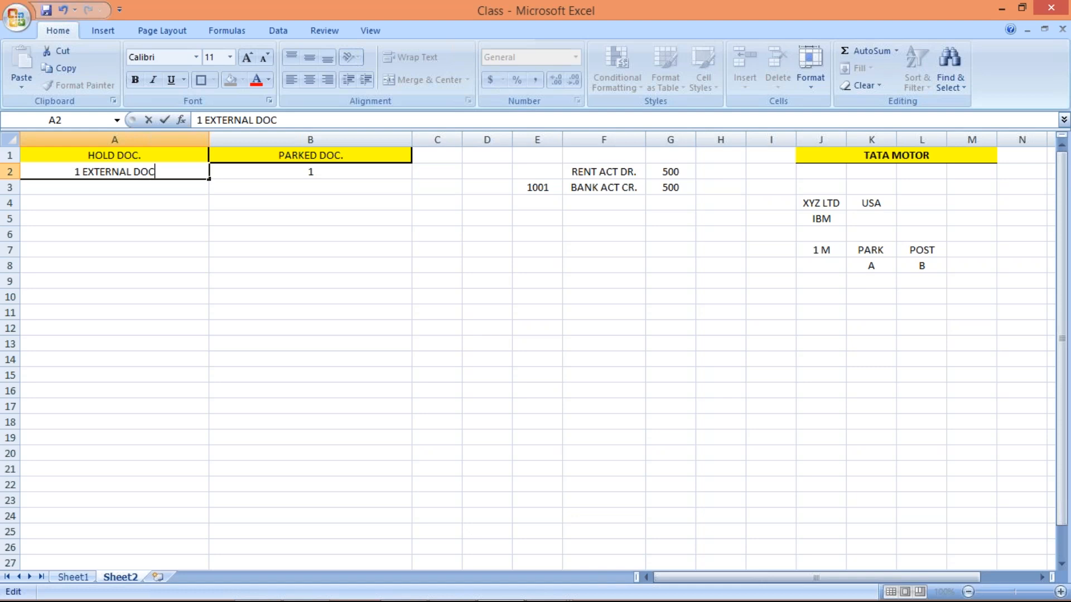
text(. NO.)
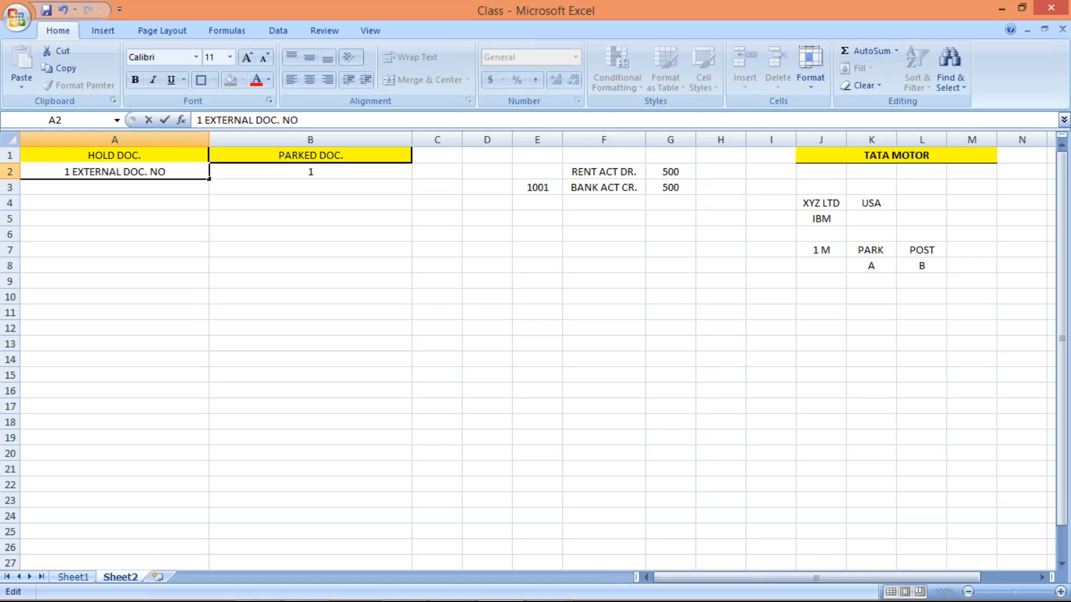
key(Return)
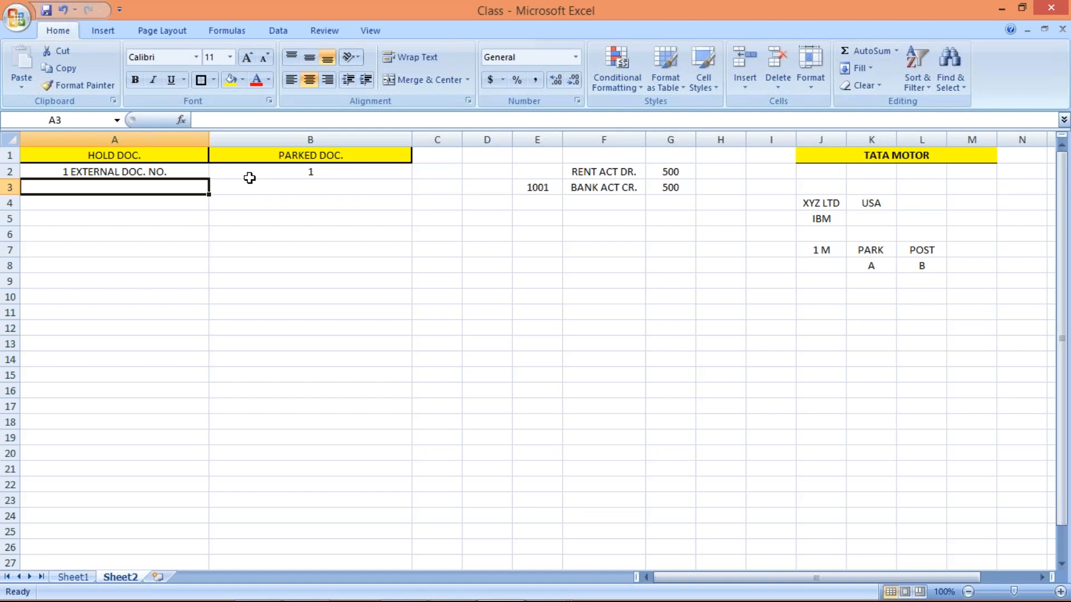
click(417, 254)
click(584, 303)
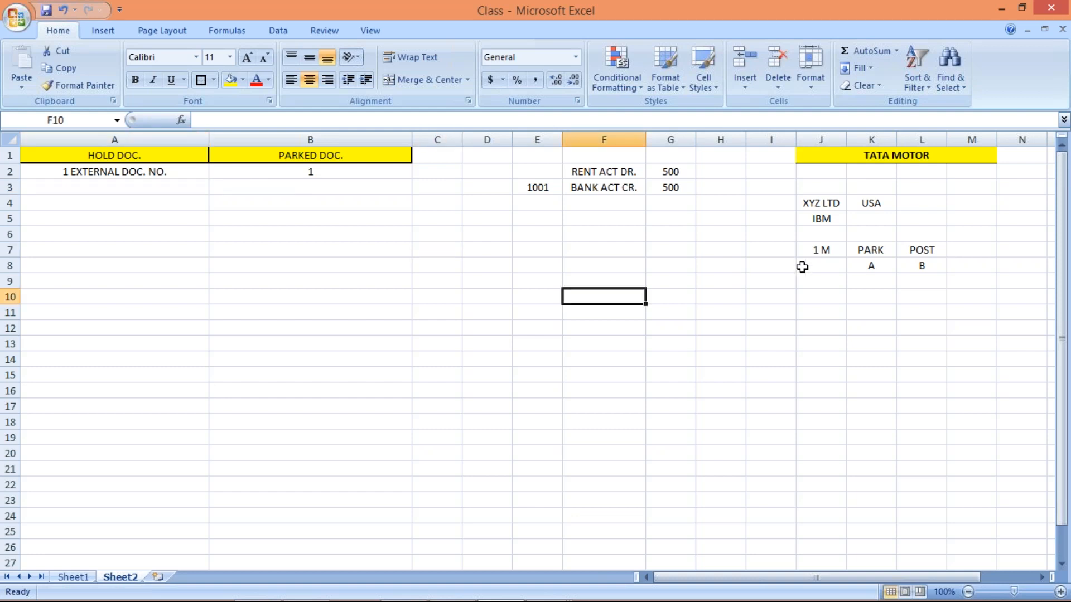
key(alt+Tab)
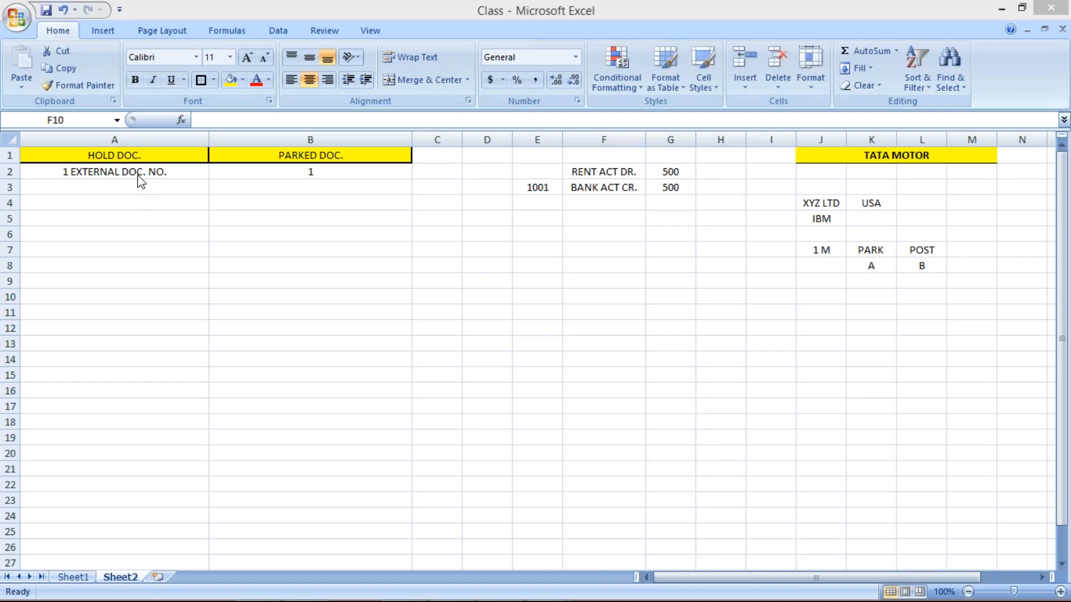
click(346, 176)
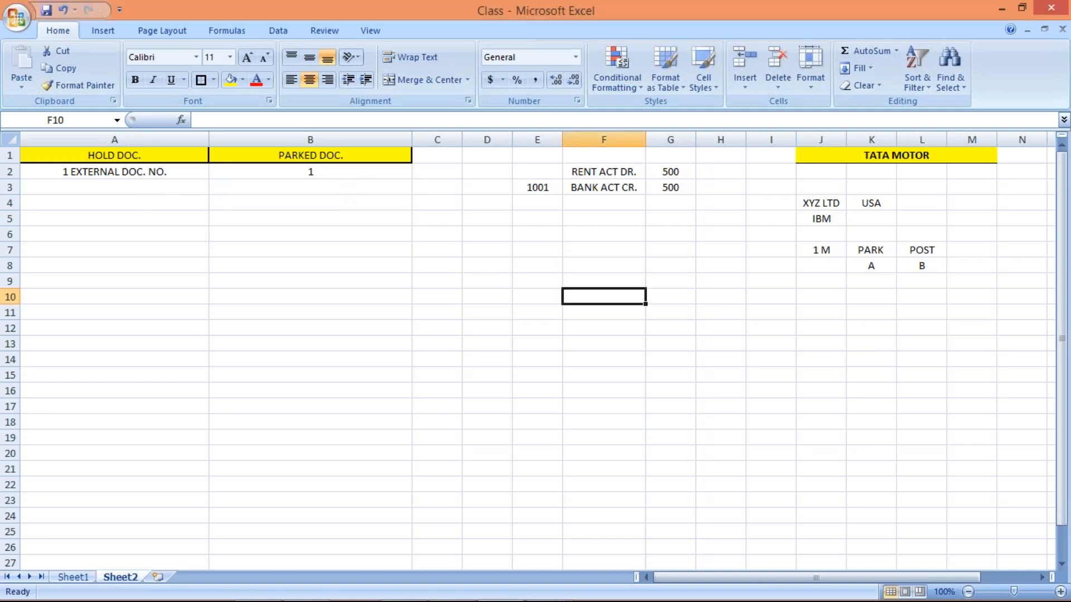
click(346, 173)
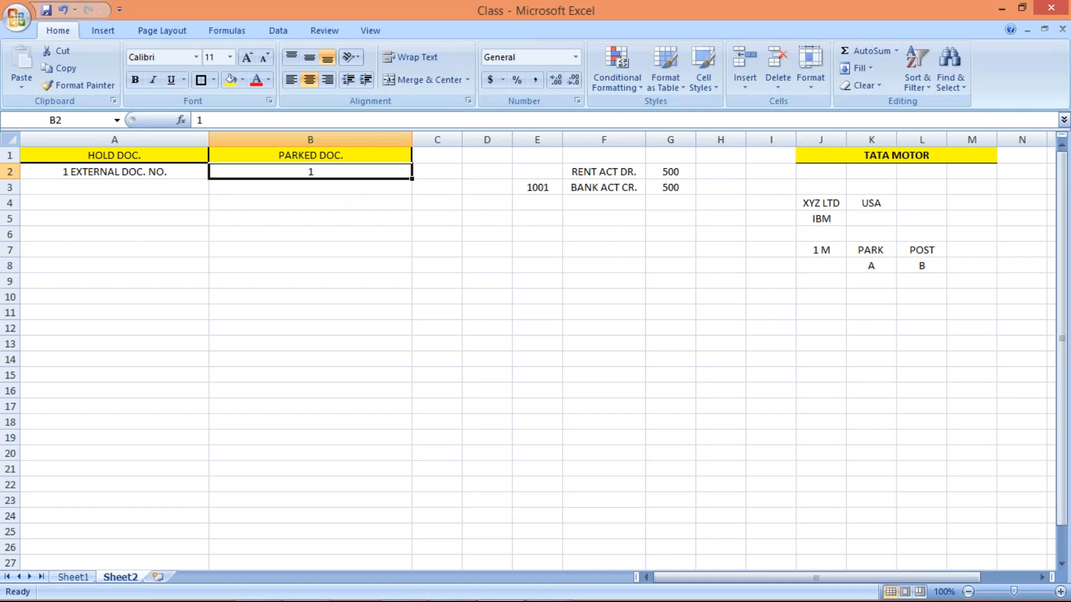